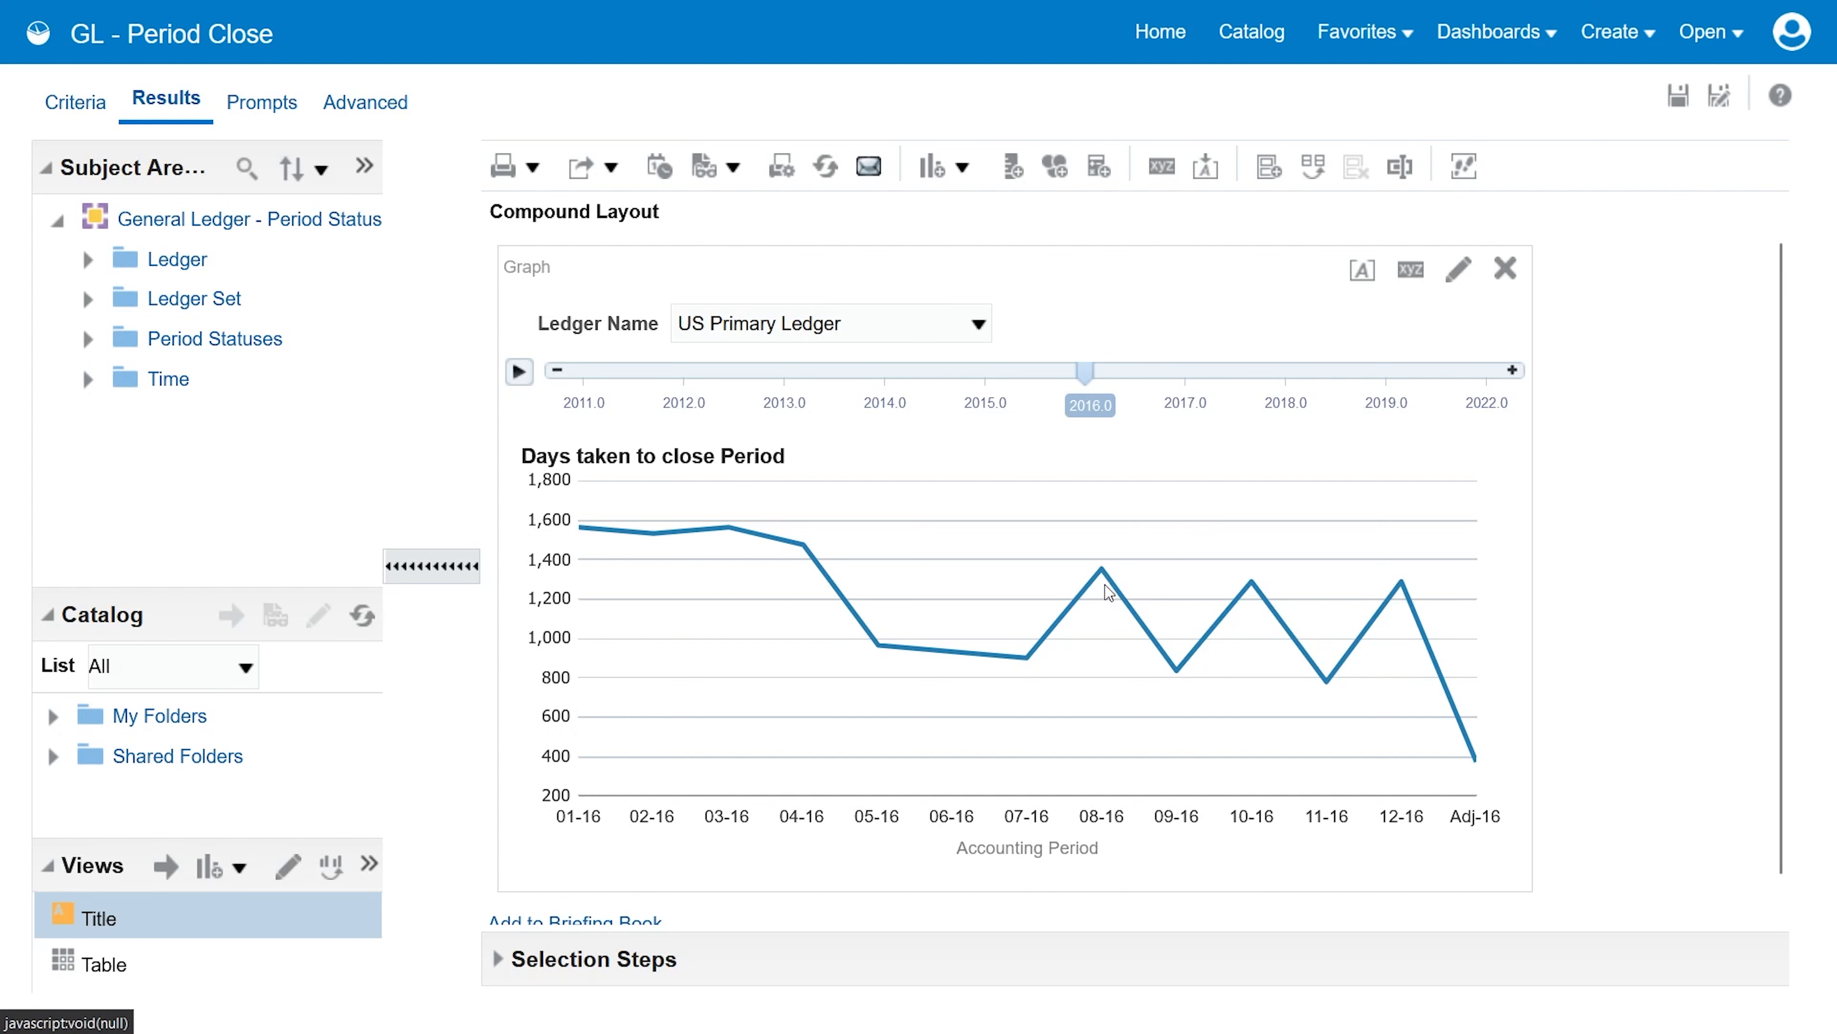
Set the data markers of the Days taken to close Period graph to show data labels Always.
{"action": "mouse_move", "coordinate": [1102, 570]}
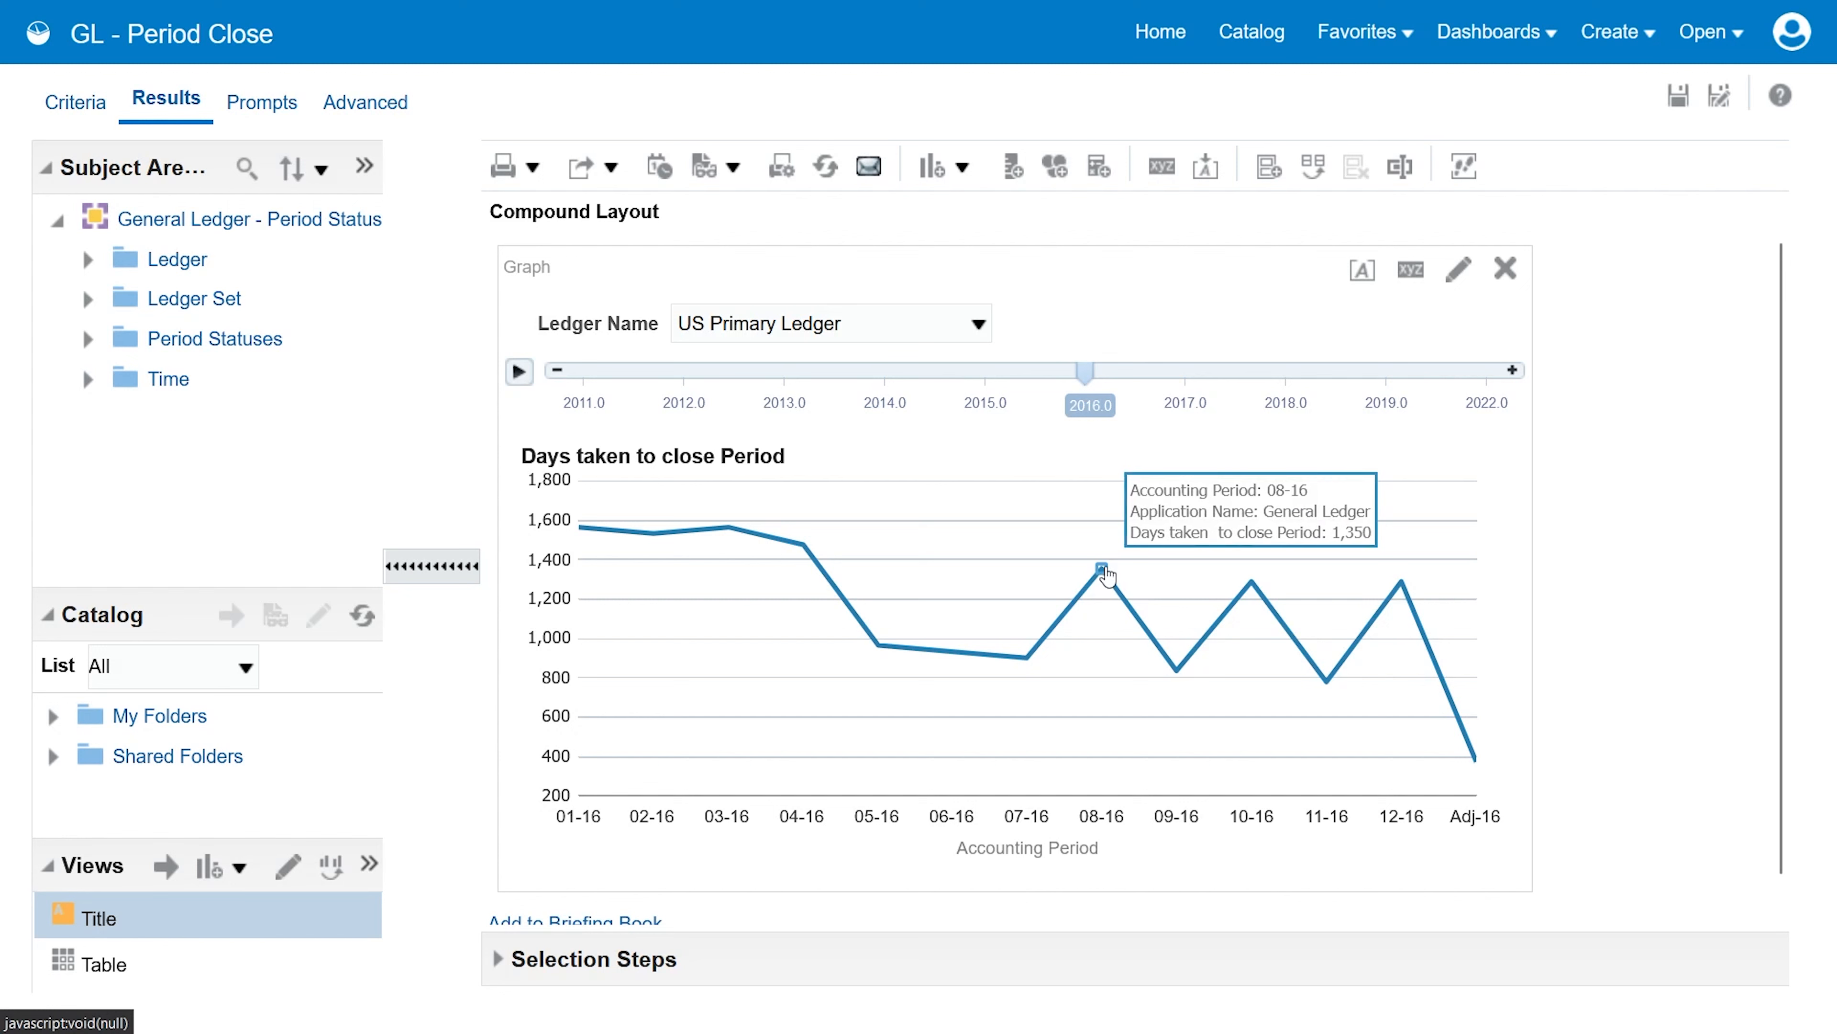
{"action": "mouse_move", "coordinate": [1179, 674]}
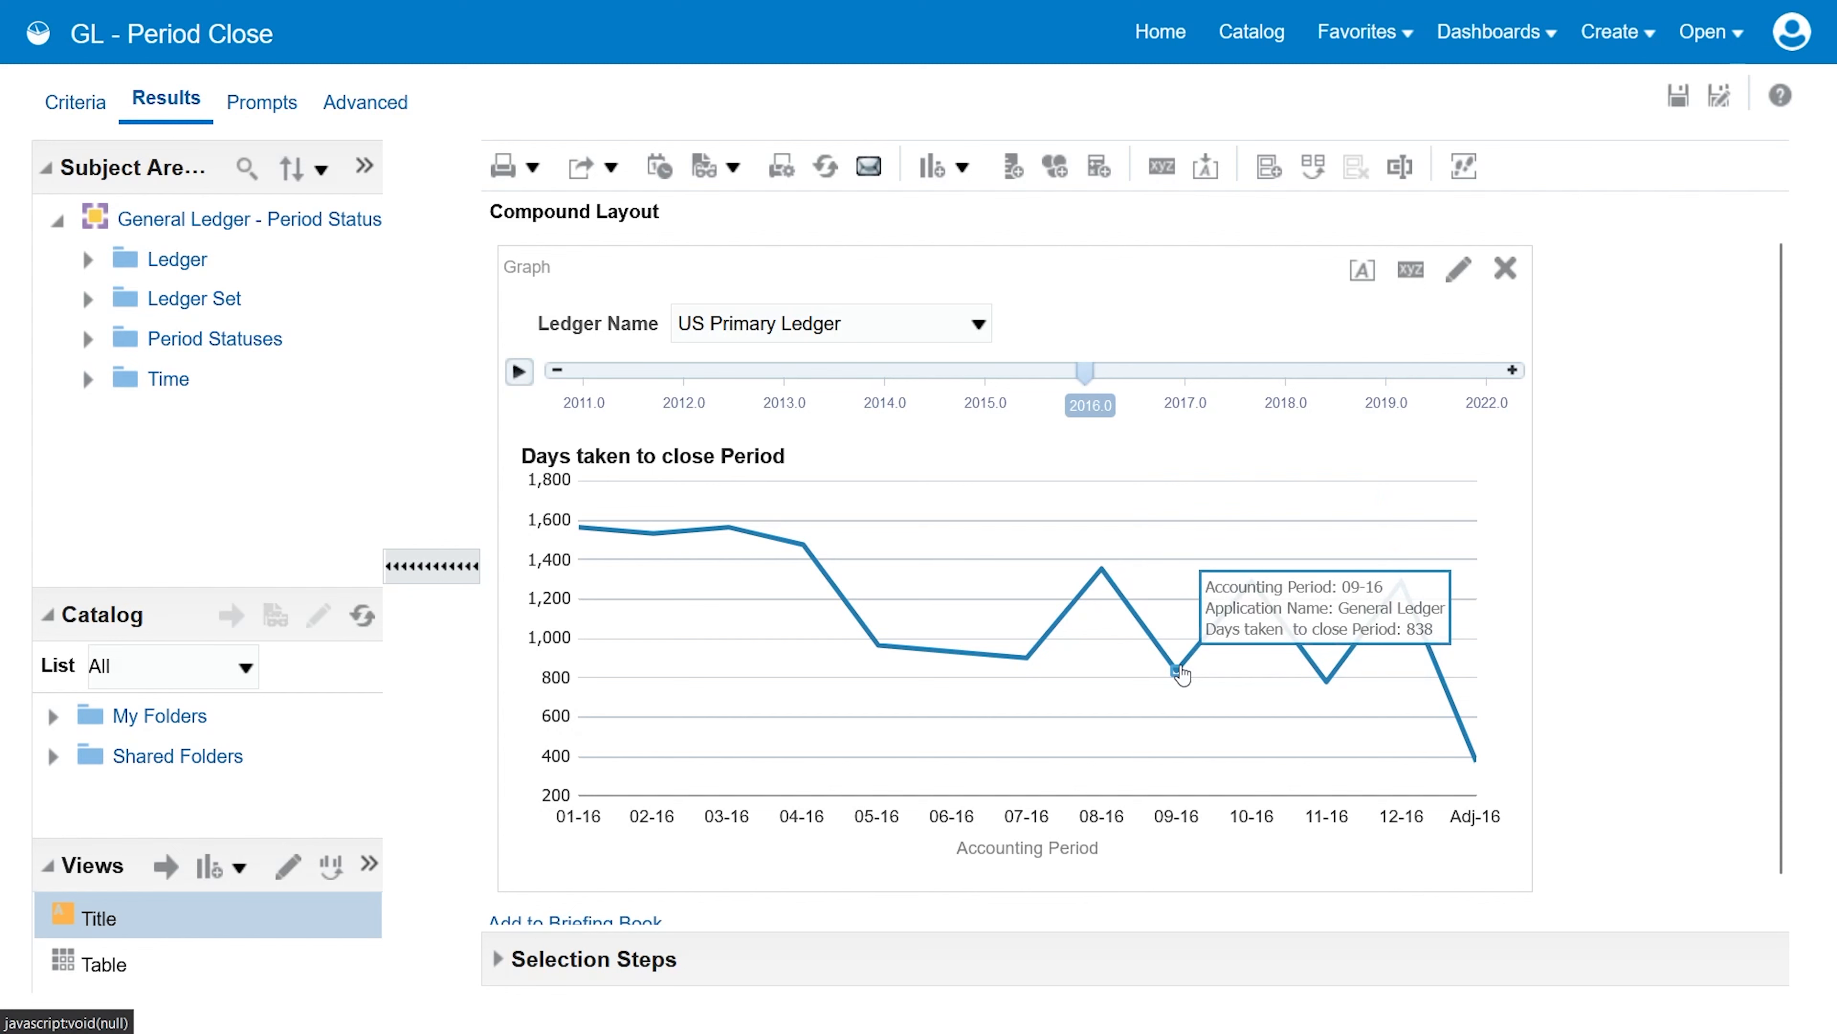
{"action": "left_click", "coordinate": [1404, 281]}
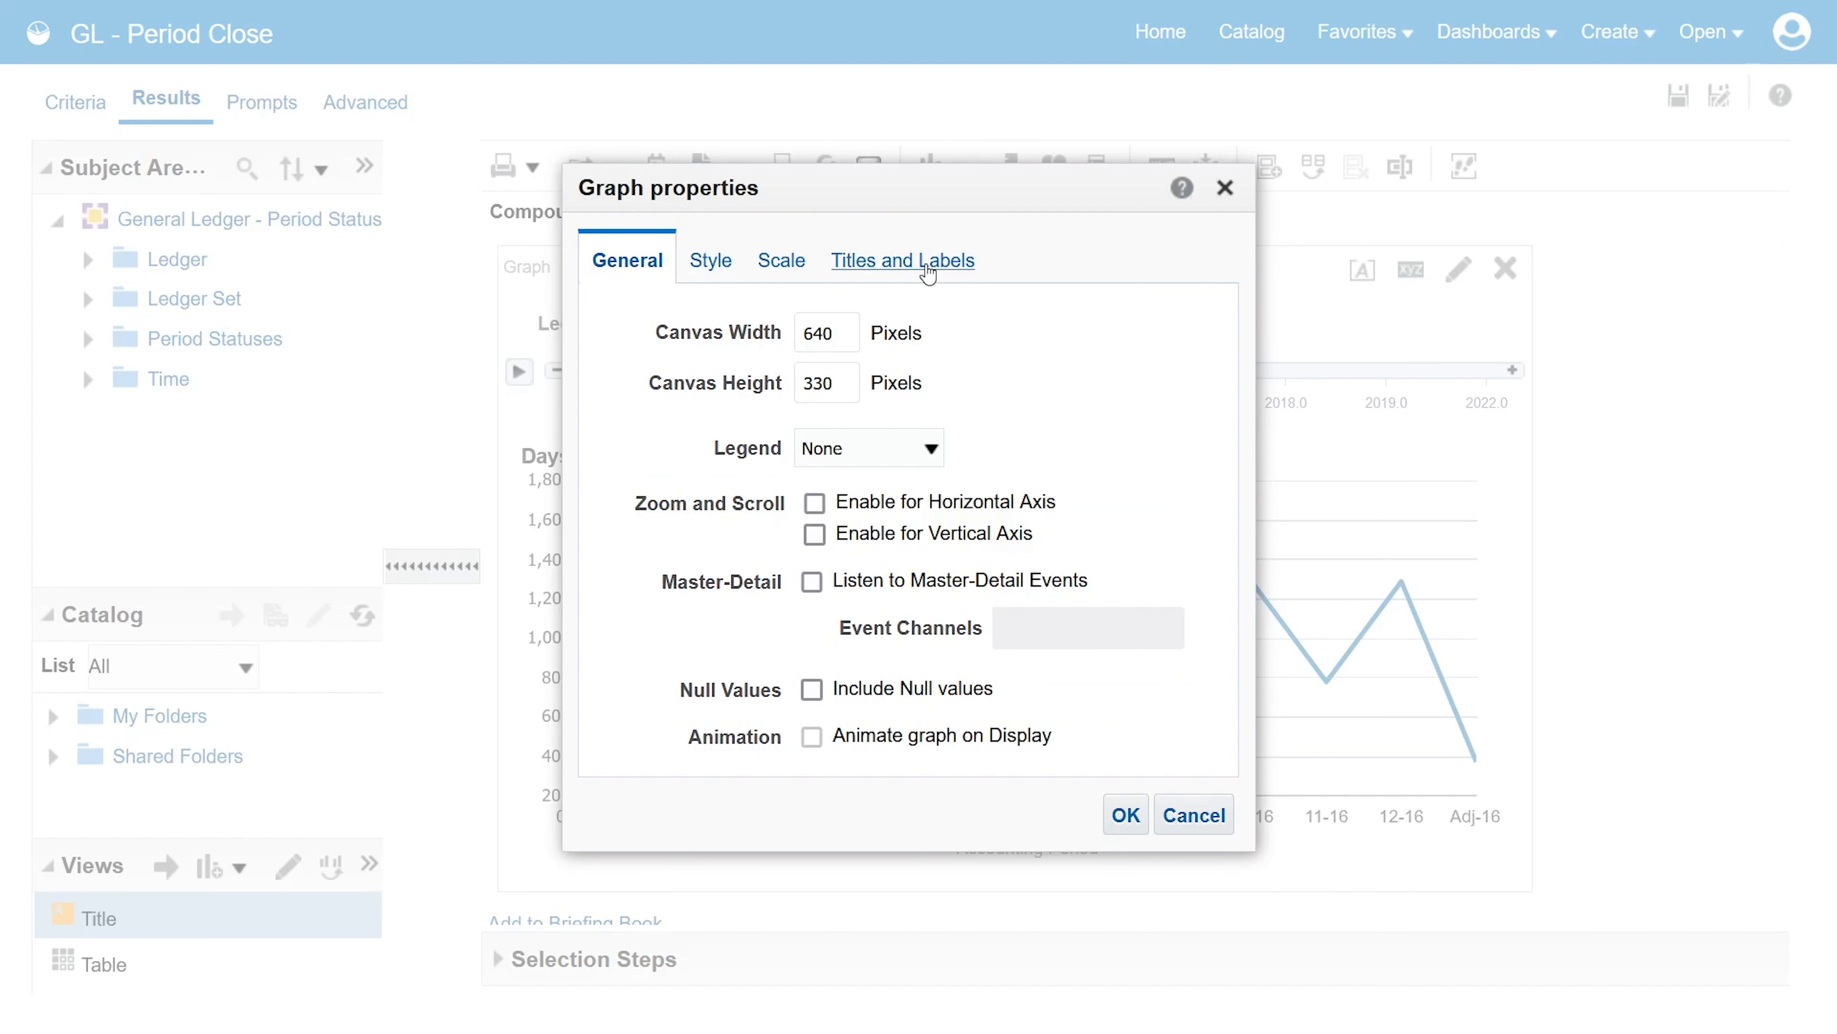
{"action": "left_click", "coordinate": [929, 268]}
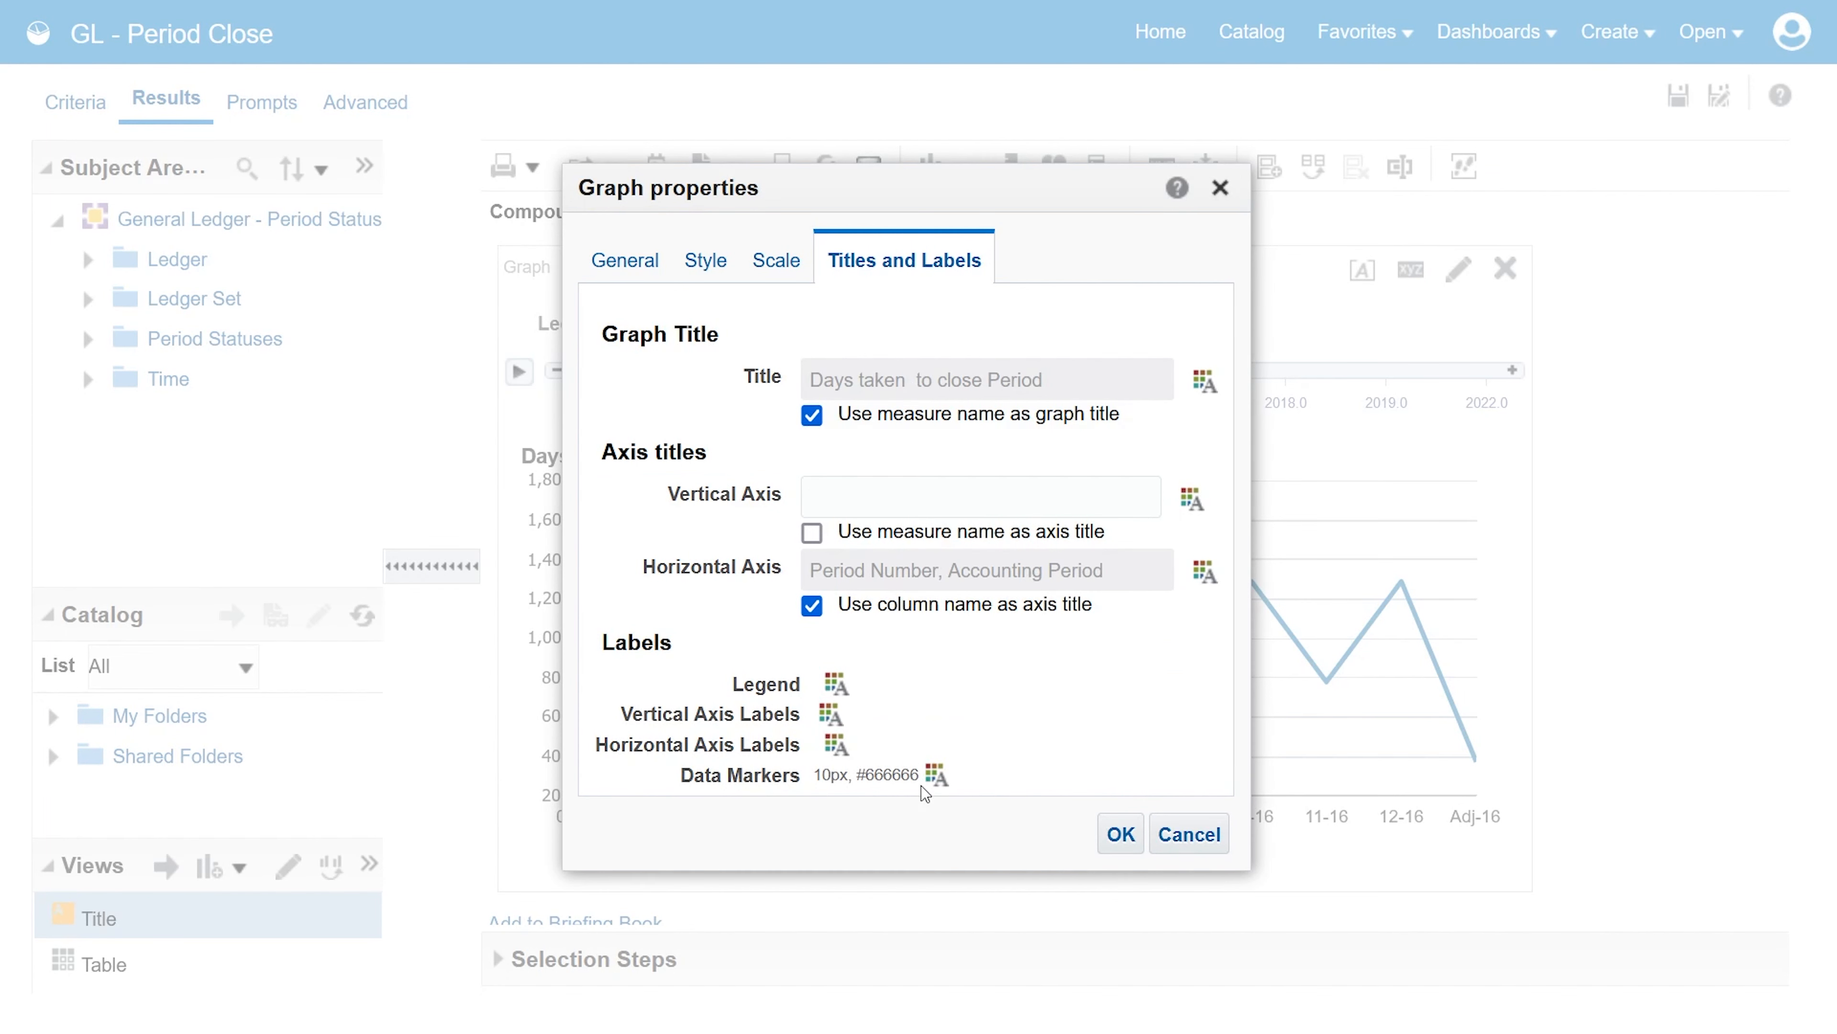
{"action": "left_click", "coordinate": [937, 776]}
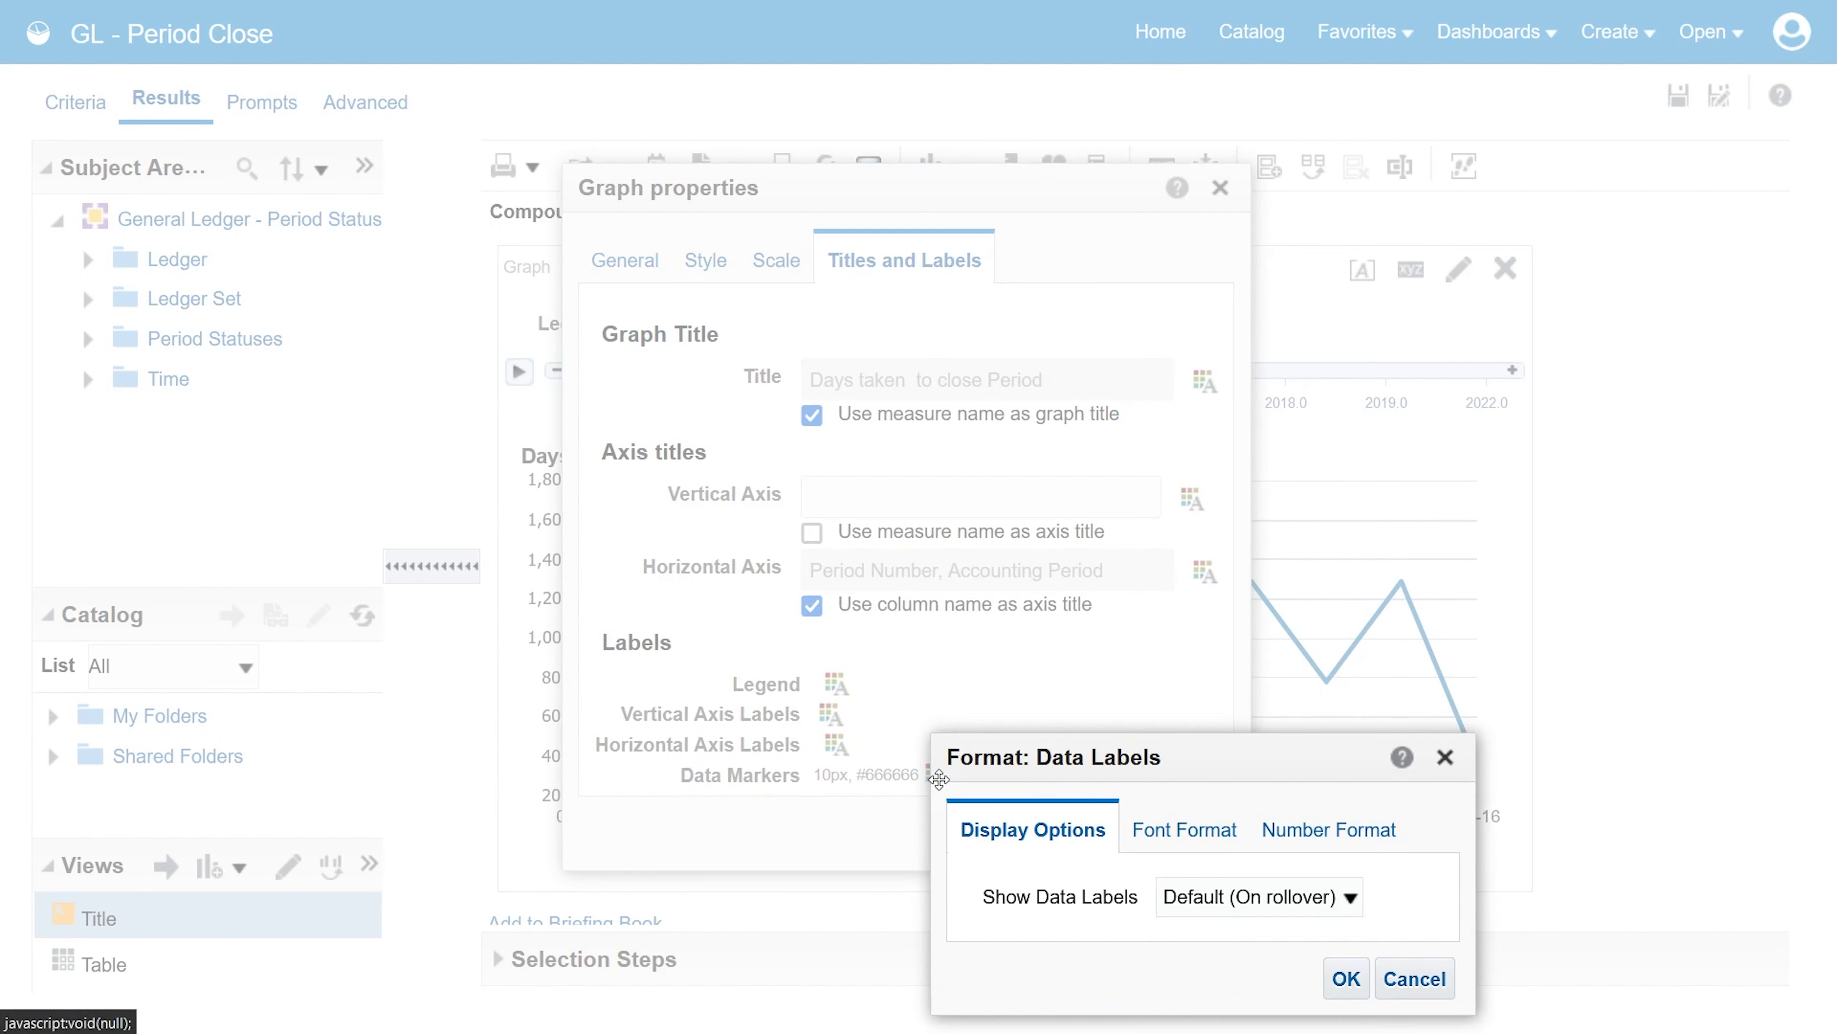
{"action": "left_click_drag", "start_coordinate": [1080, 739], "coordinate": [811, 366]}
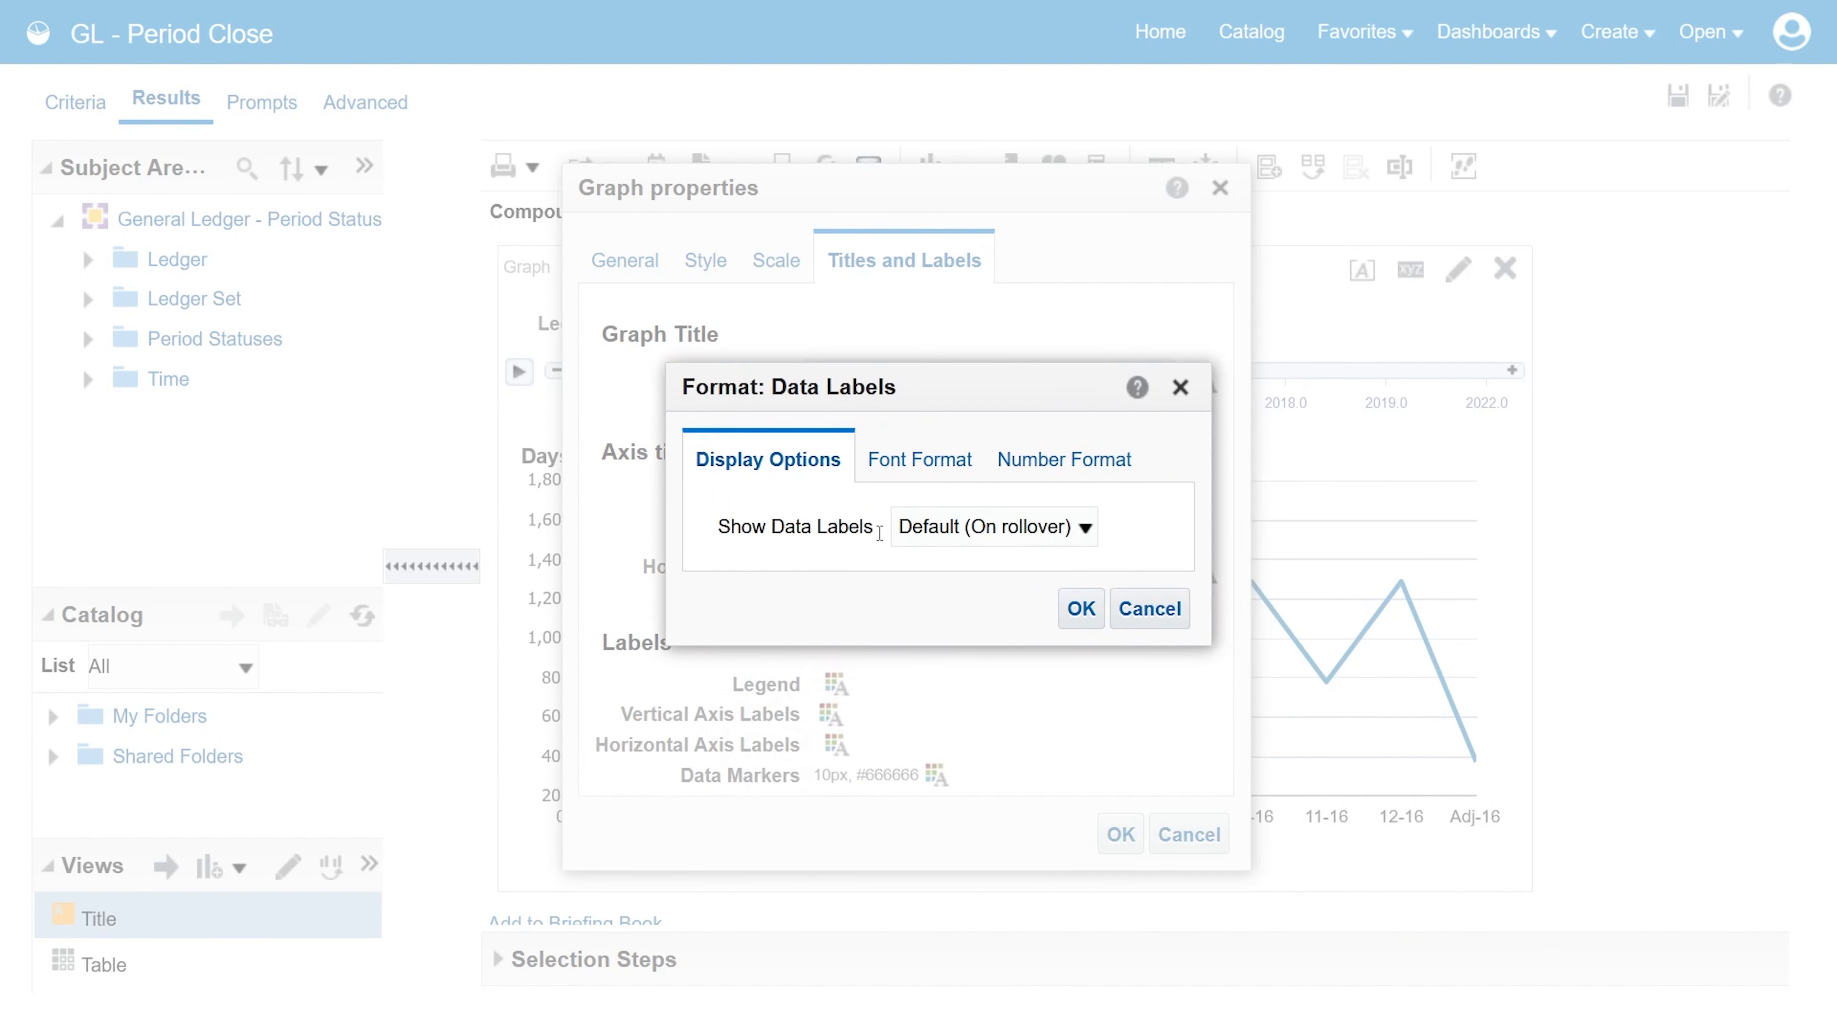
{"action": "left_click", "coordinate": [1031, 538]}
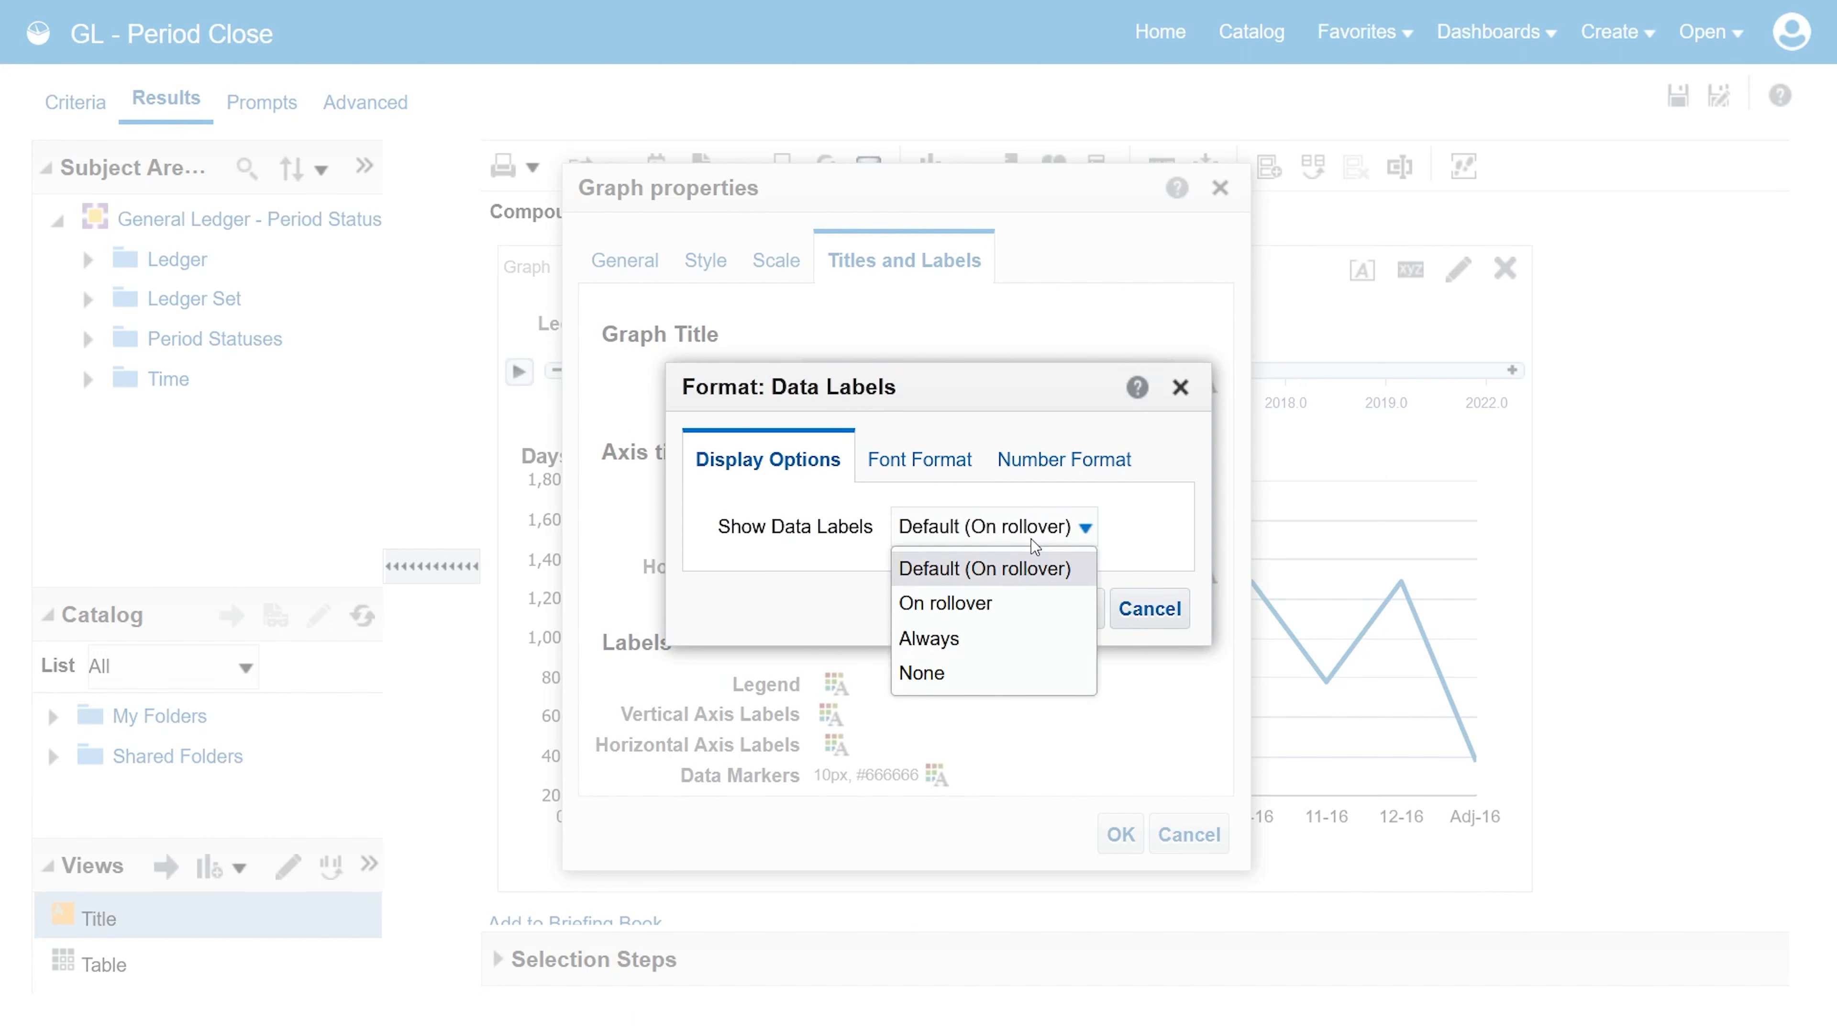
{"action": "left_click", "coordinate": [1000, 641]}
Clear the data labels' font formatting and set their font color to bright green, #00FF00.
{"action": "left_click", "coordinate": [919, 476]}
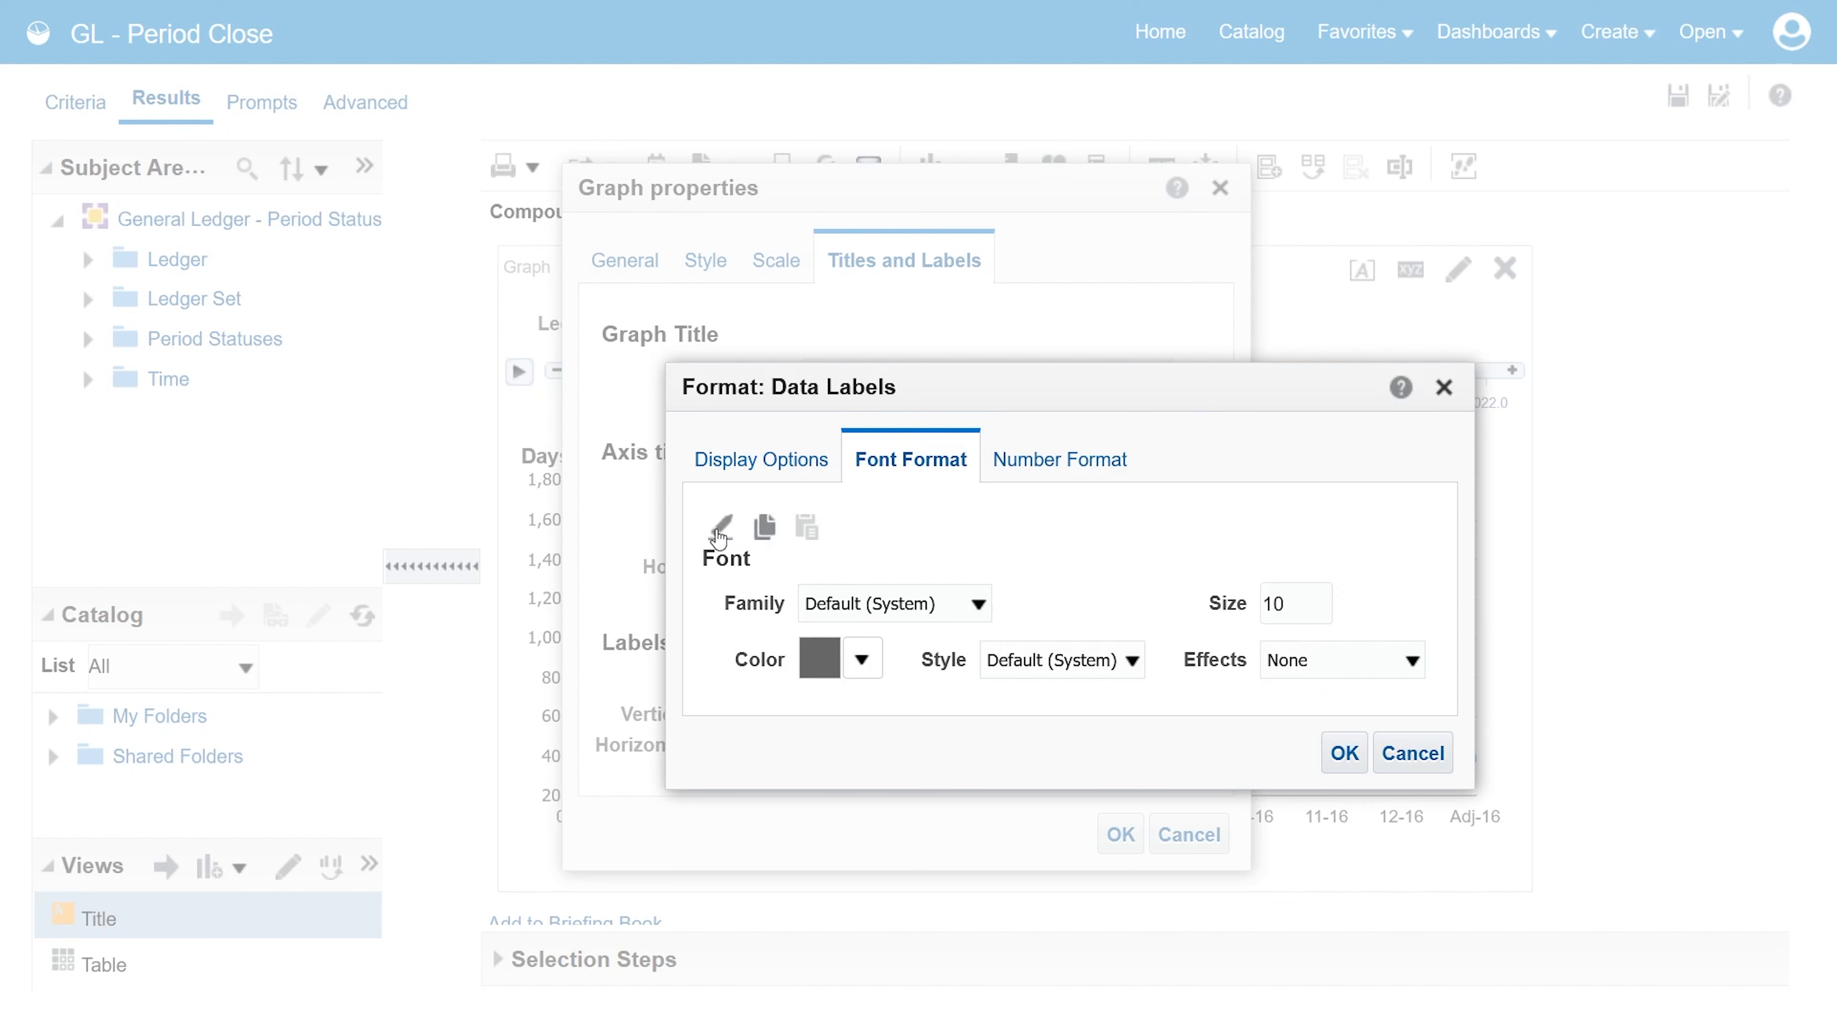
{"action": "left_click", "coordinate": [718, 534]}
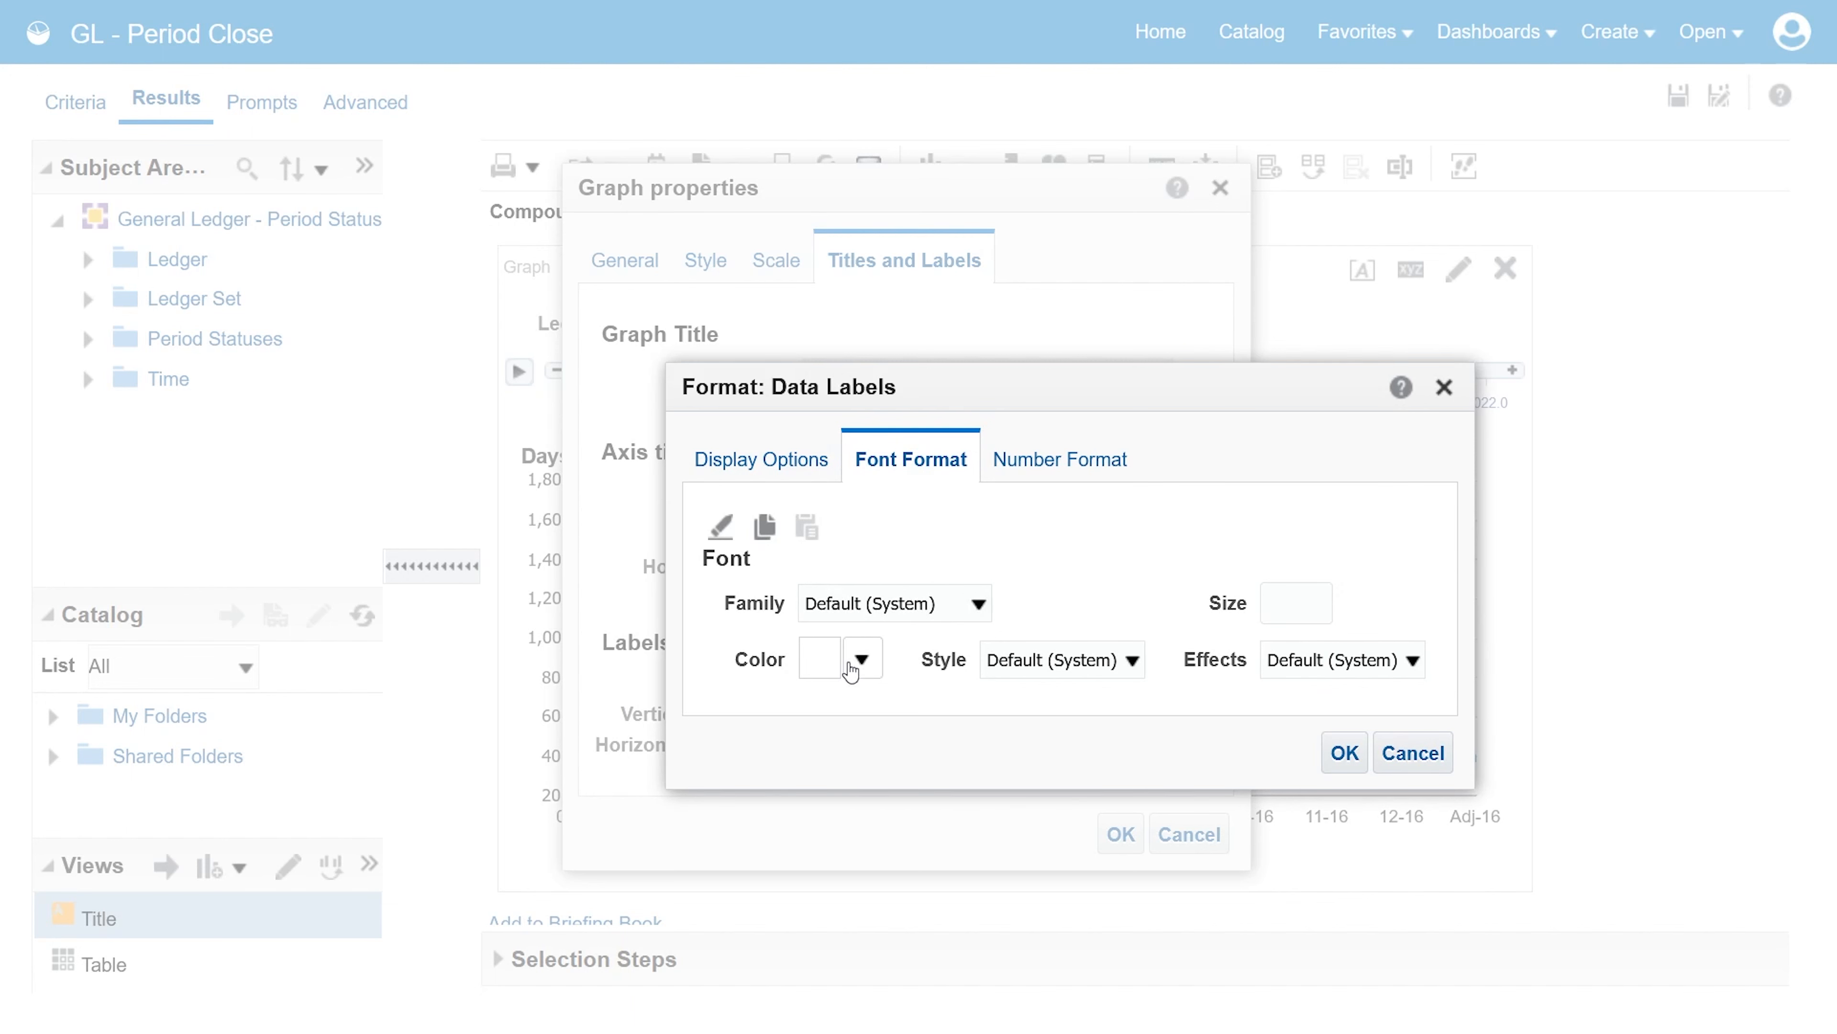
{"action": "left_click", "coordinate": [855, 665]}
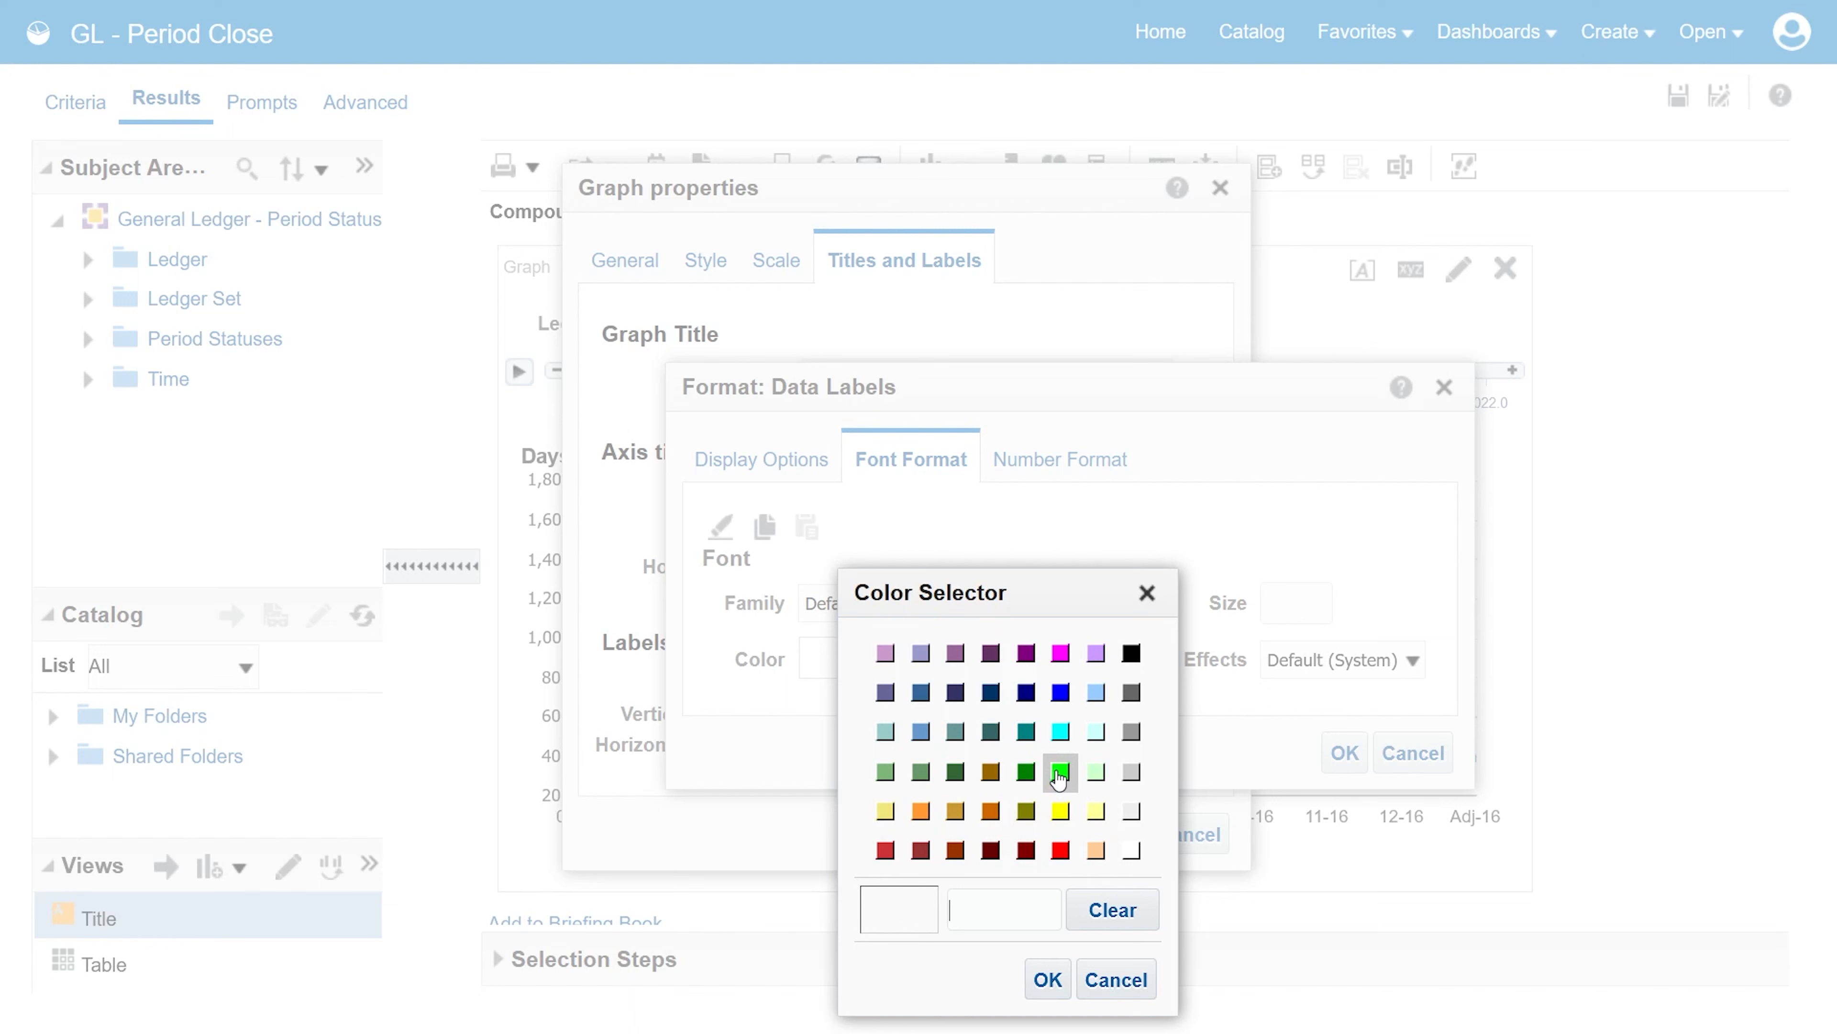
{"action": "left_click", "coordinate": [1059, 777]}
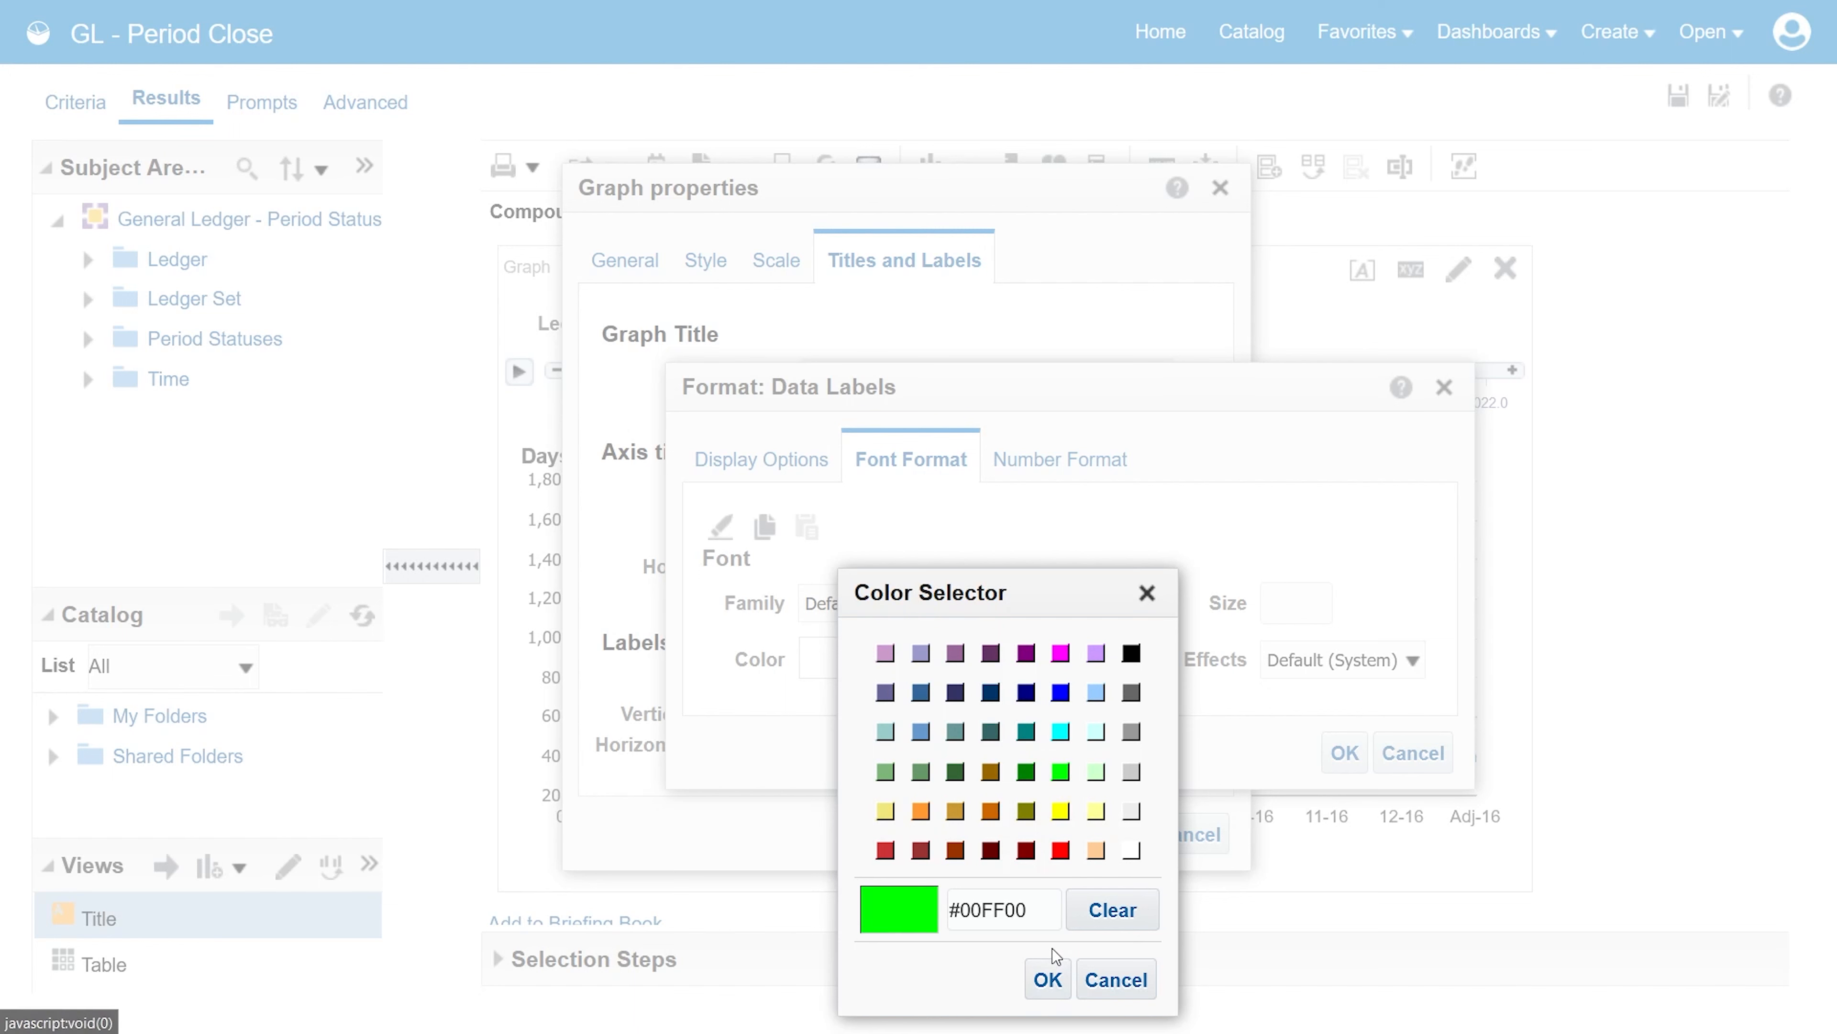
{"action": "left_click", "coordinate": [1049, 980]}
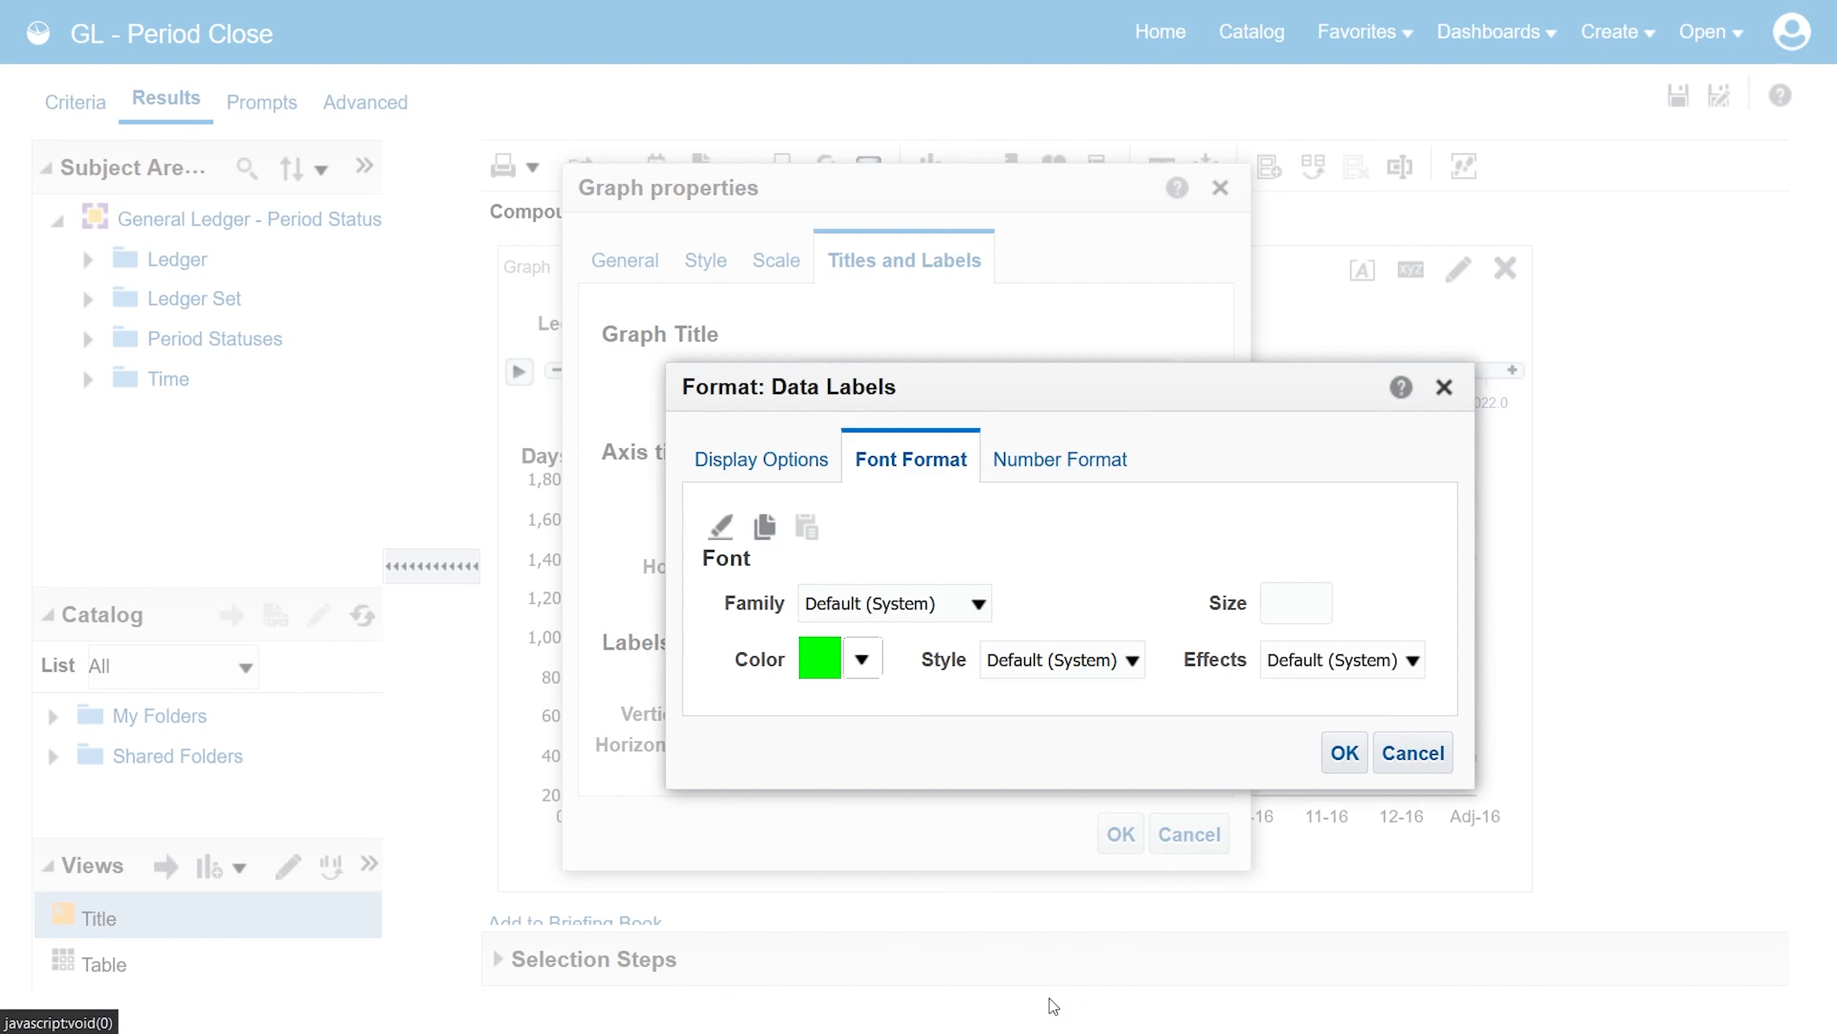
{"action": "left_click", "coordinate": [1340, 754]}
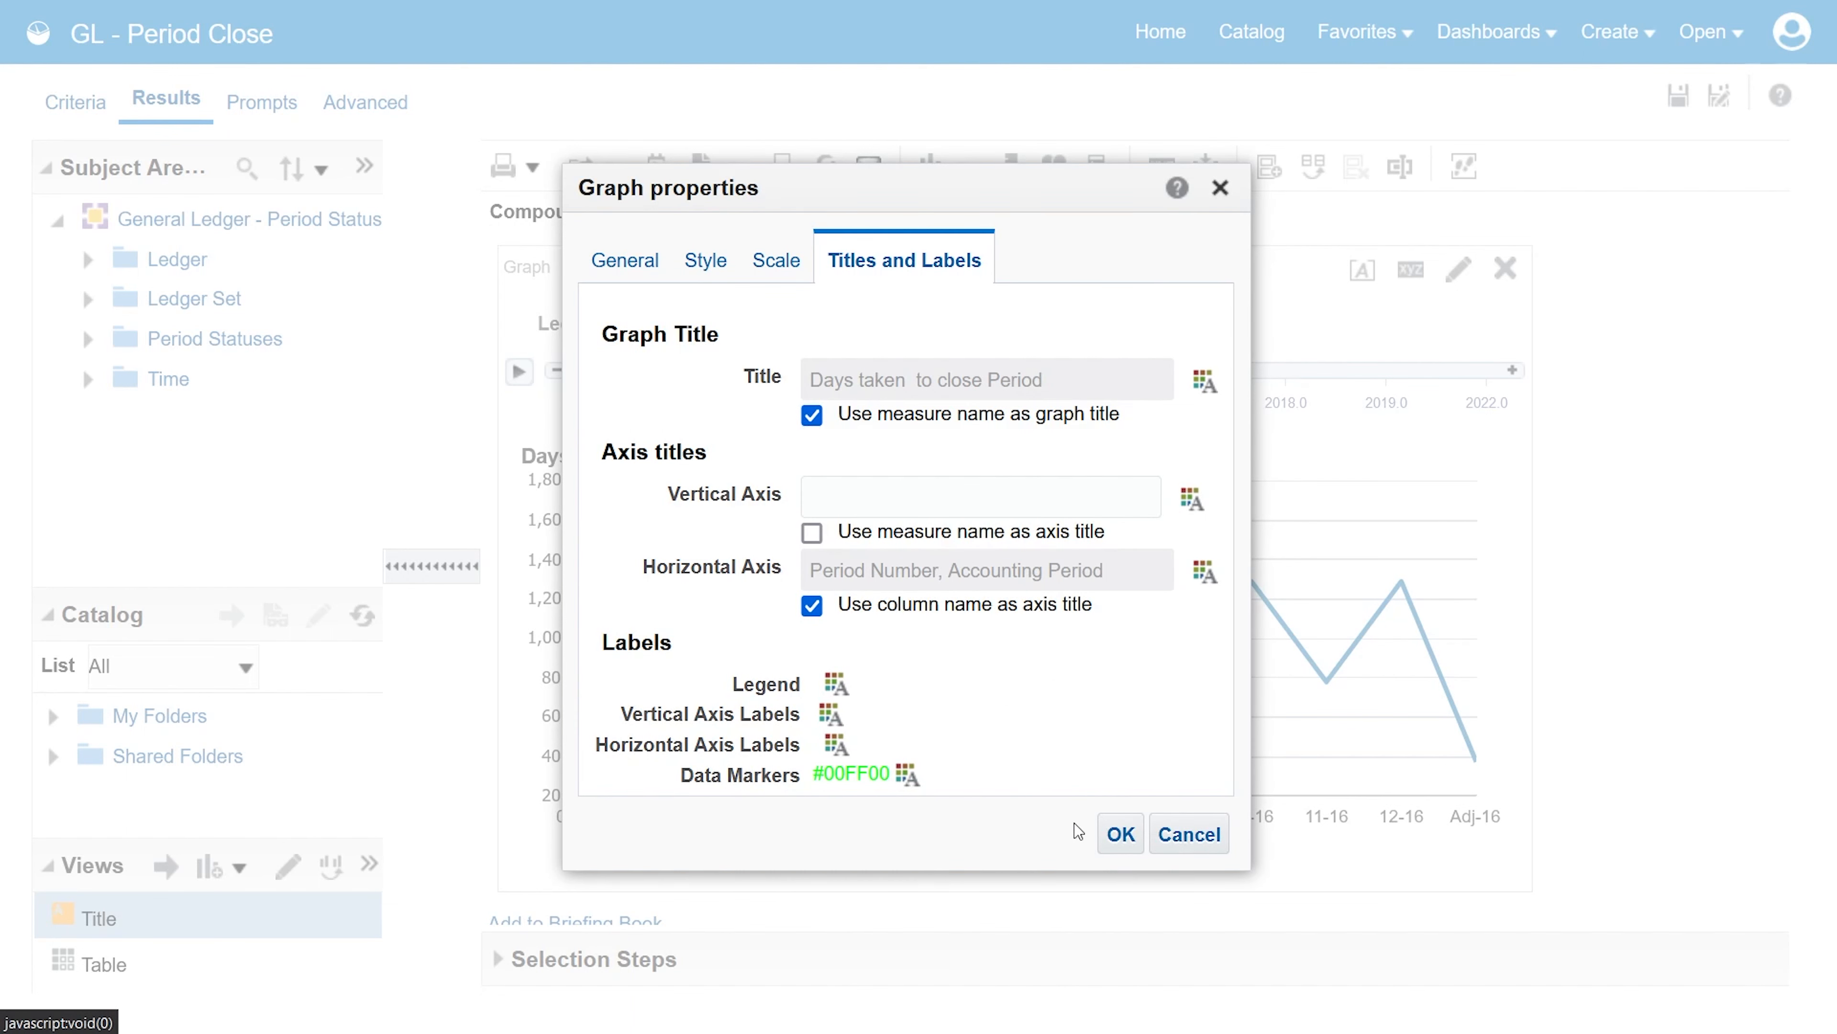
Set the data labels' font color to grey #999999 and apply the graph properties.
{"action": "left_click", "coordinate": [909, 776]}
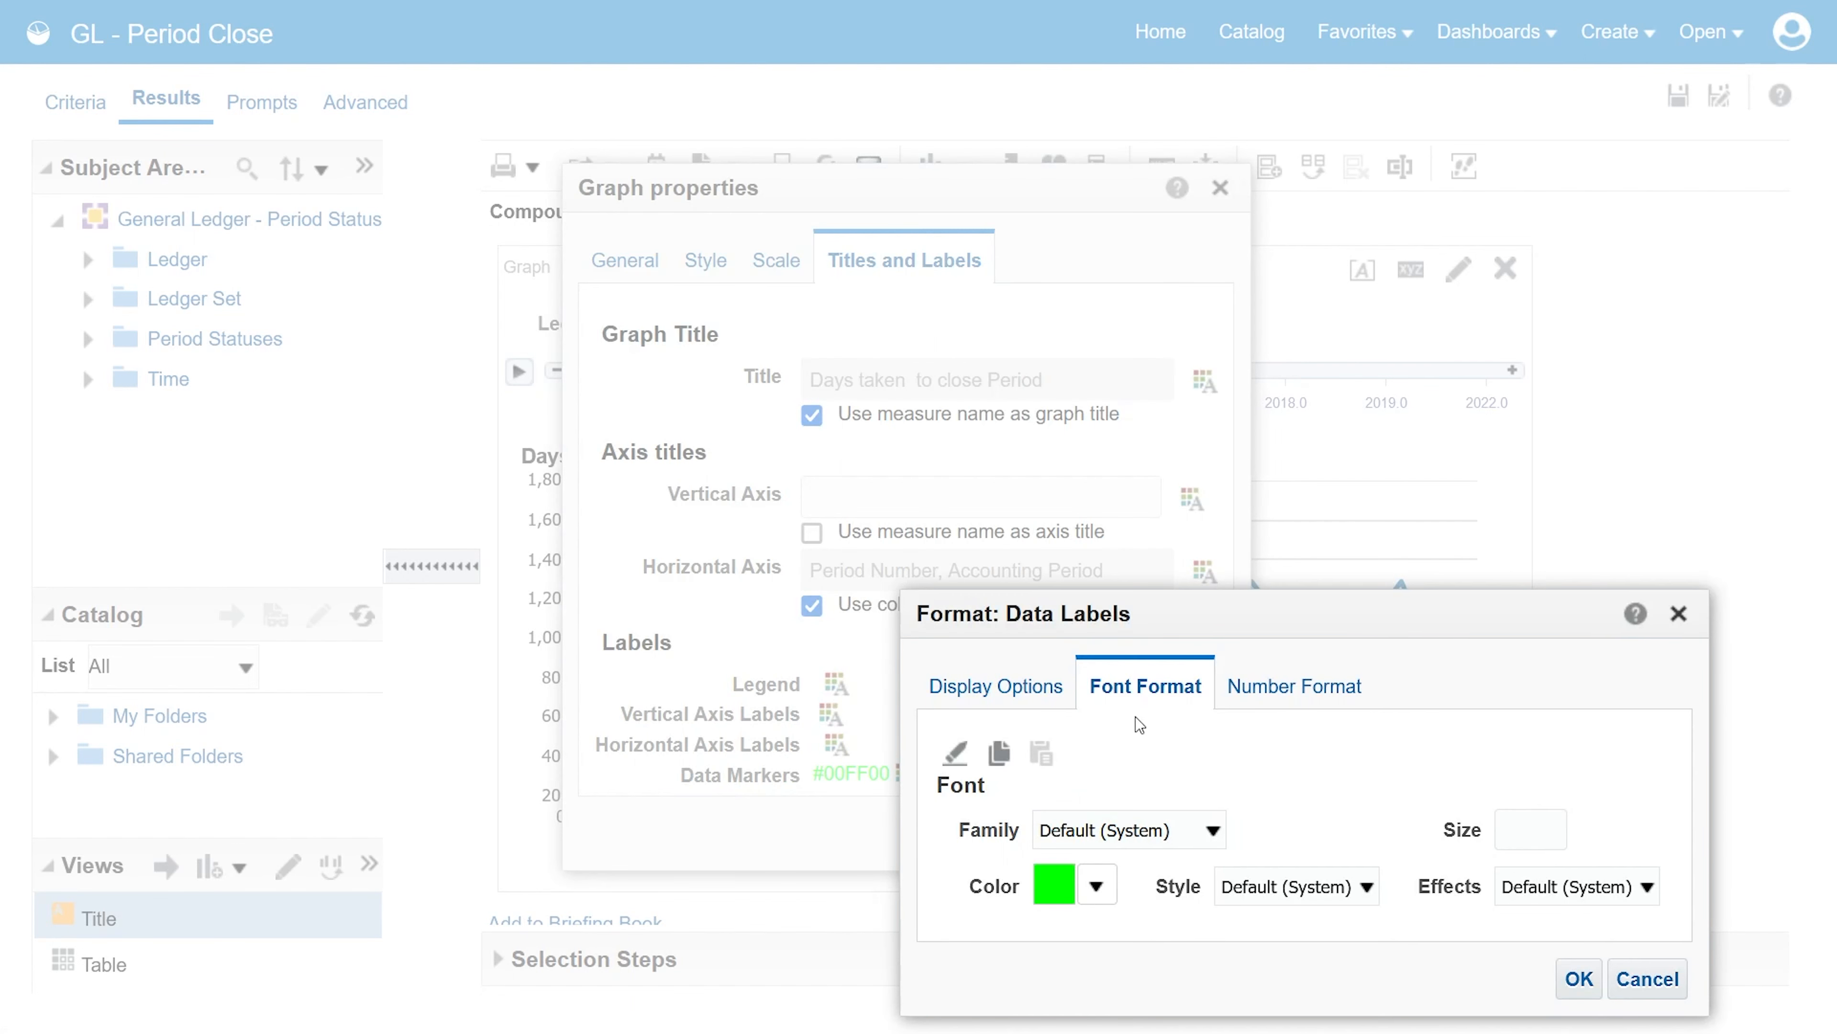
{"action": "left_click_drag", "start_coordinate": [1021, 614], "coordinate": [782, 358]}
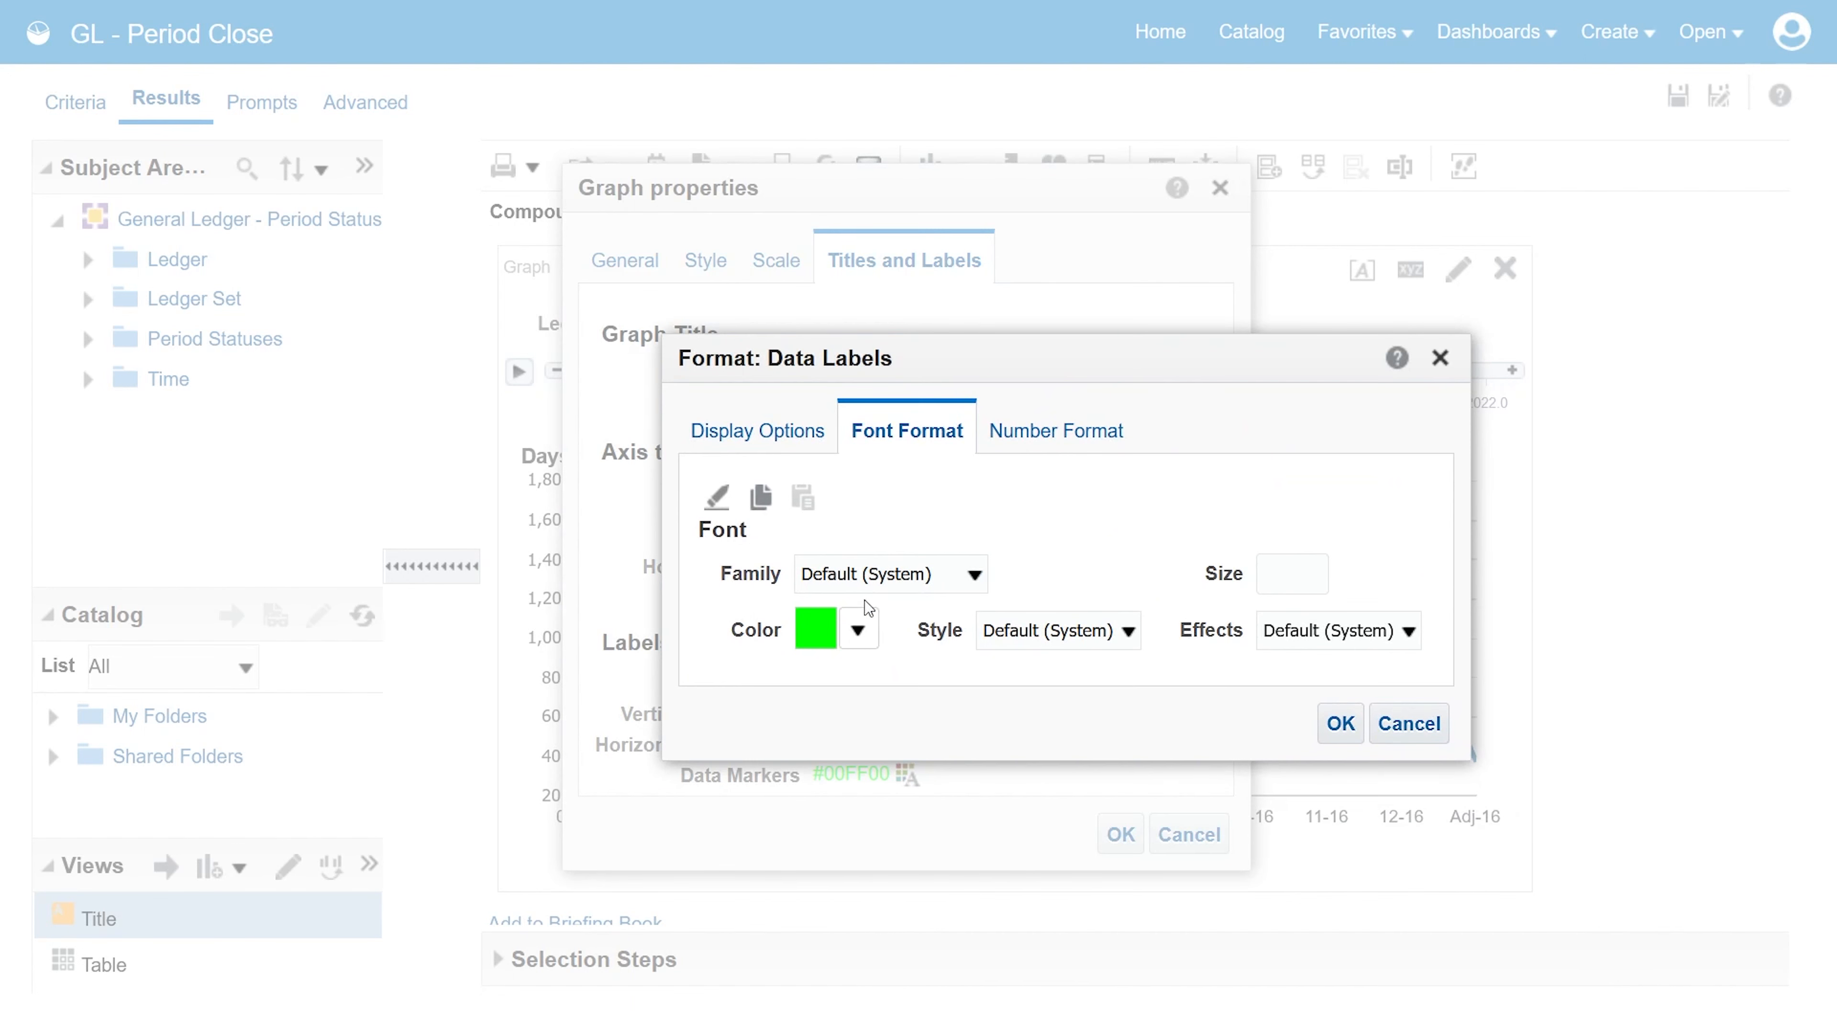
{"action": "left_click", "coordinate": [864, 632]}
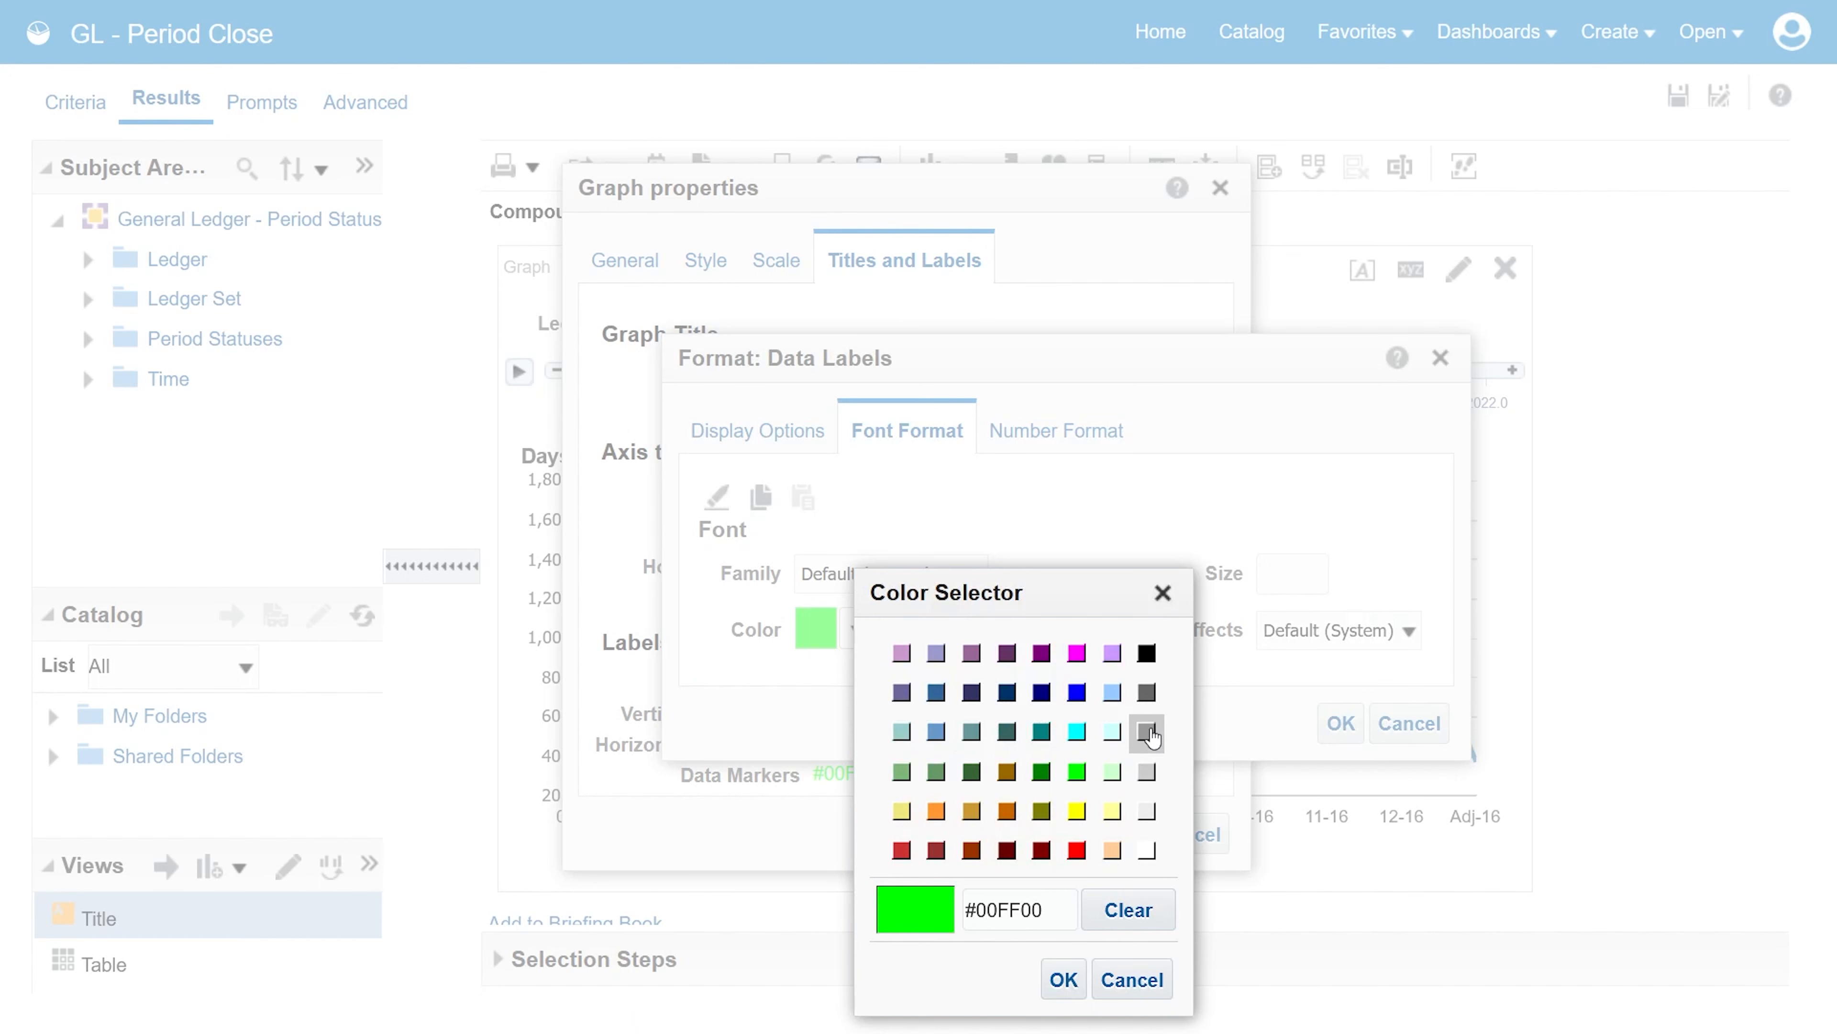
{"action": "left_click", "coordinate": [1147, 734]}
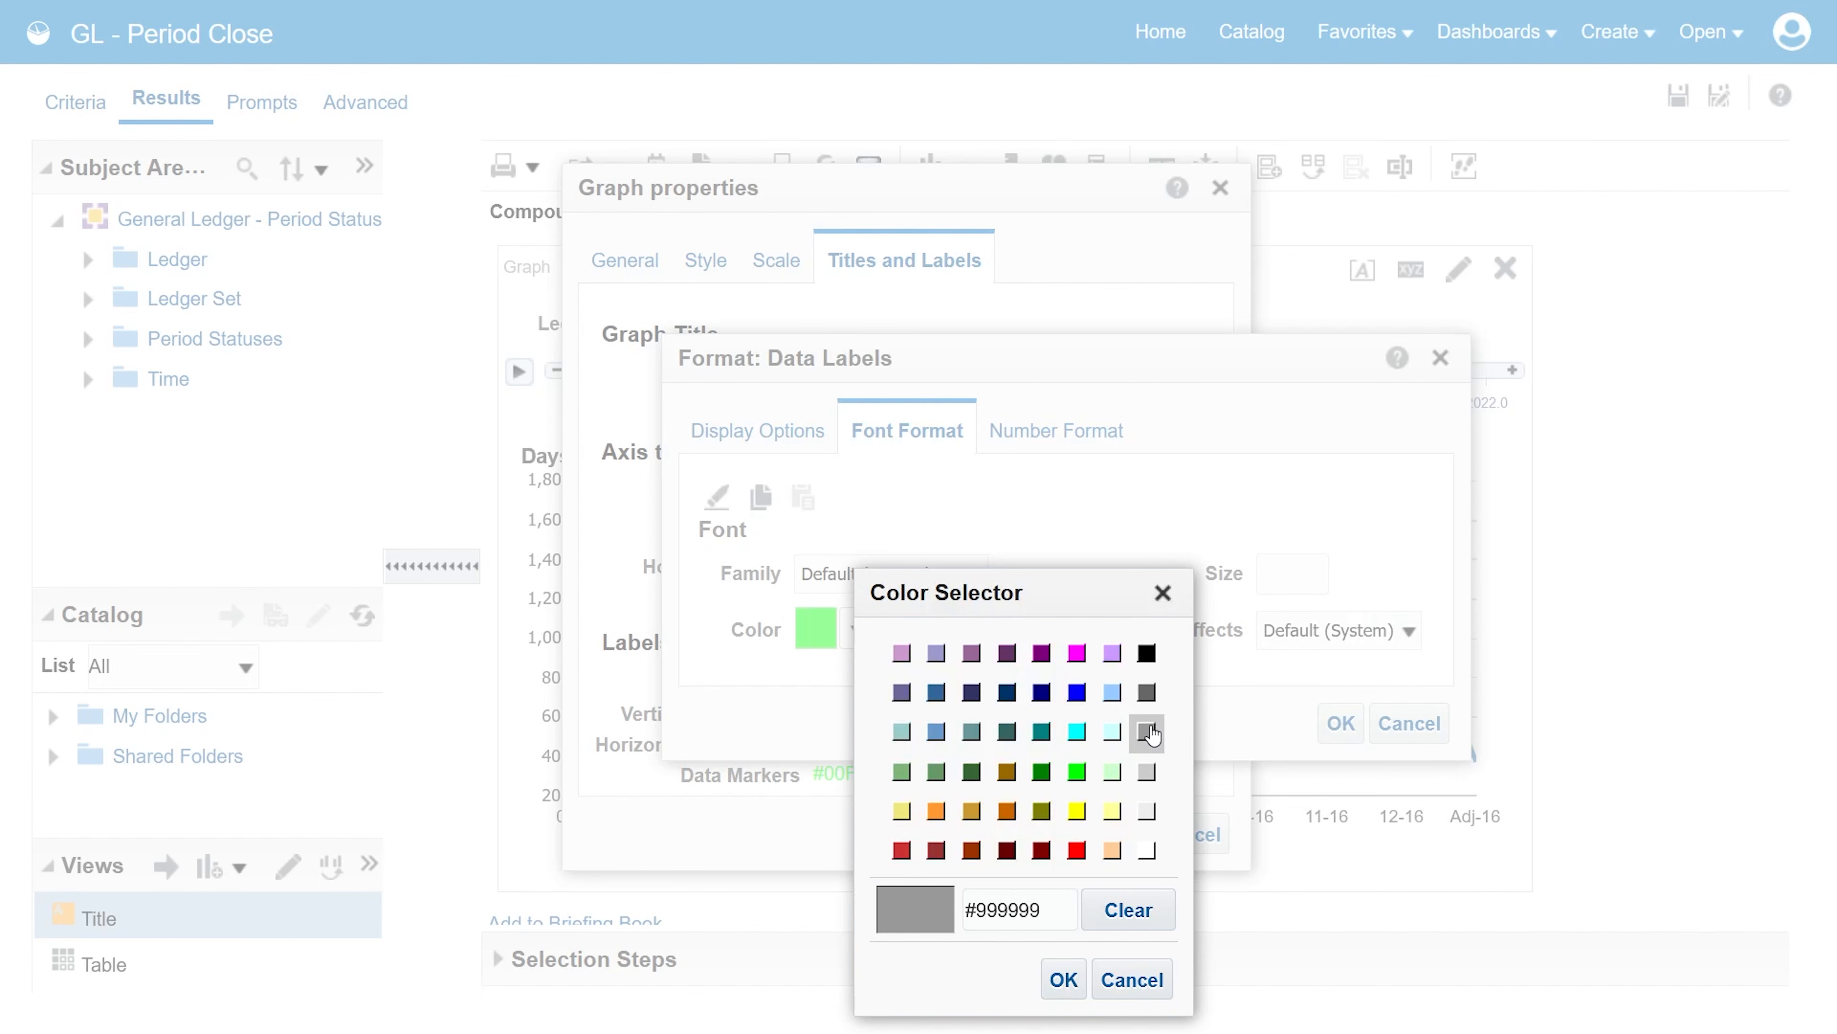
{"action": "left_click", "coordinate": [1063, 980]}
{"action": "left_click", "coordinate": [1331, 724]}
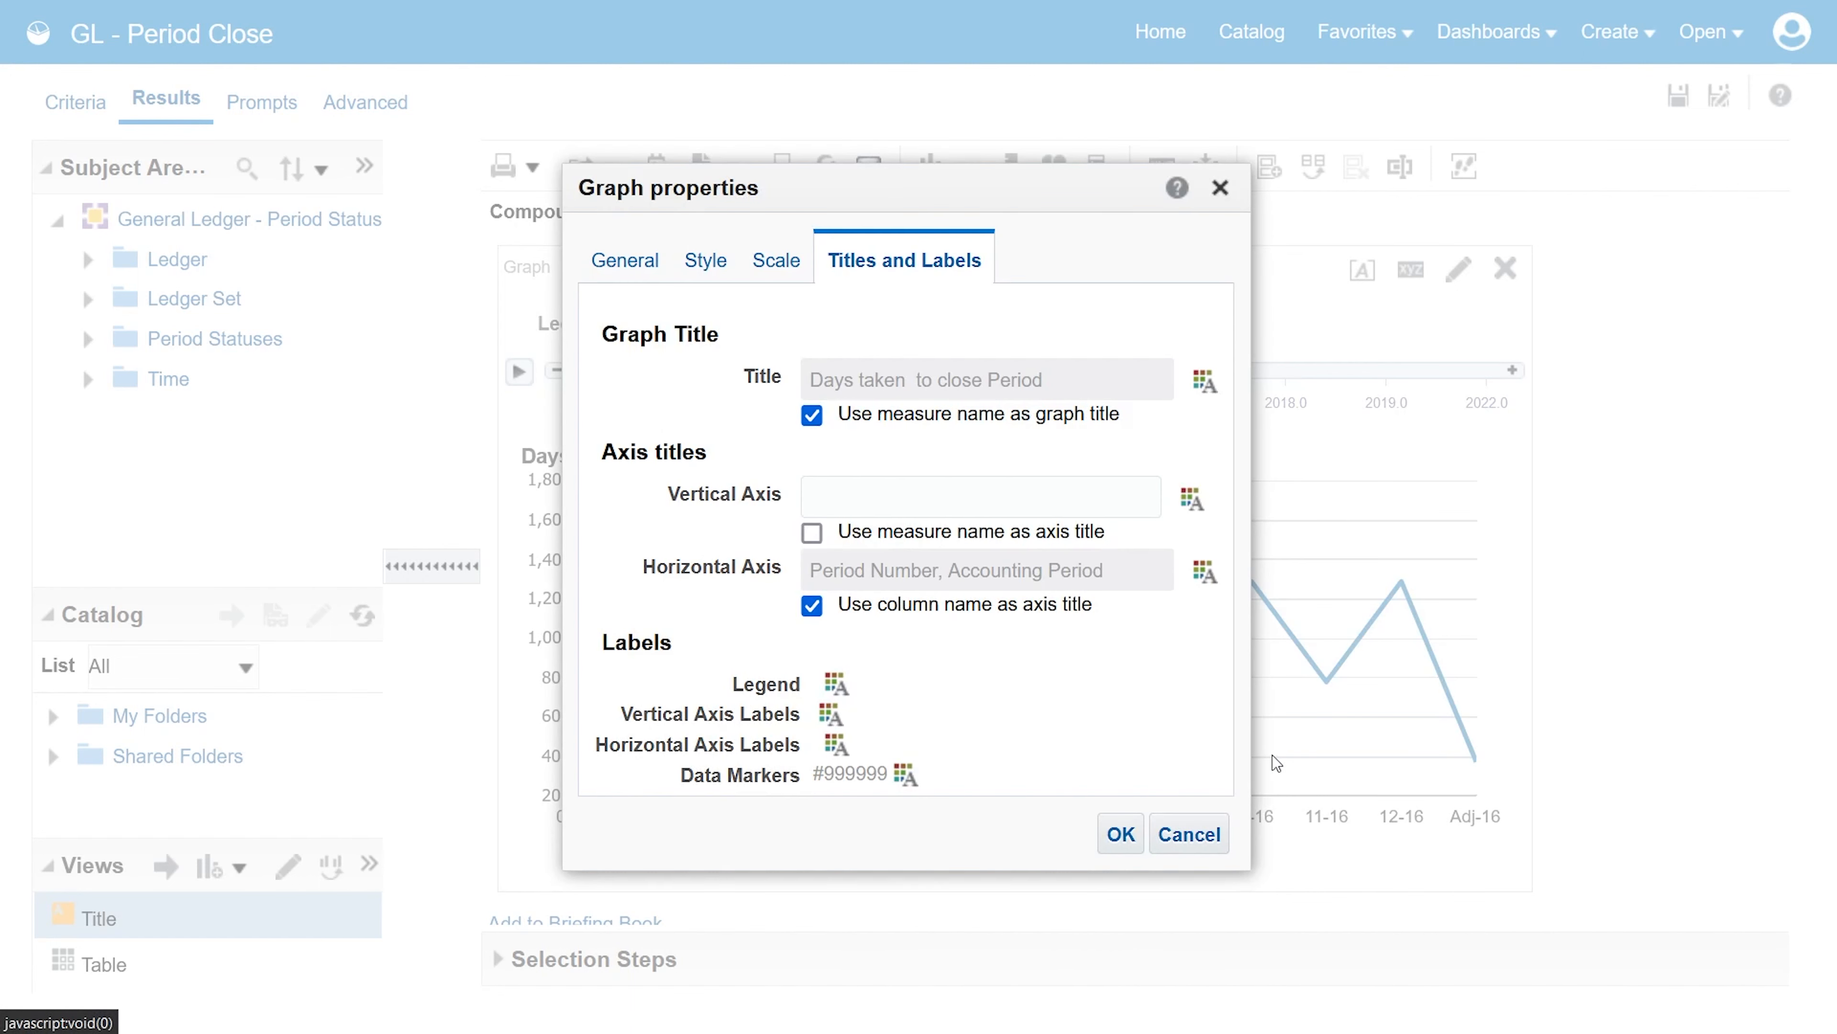
{"action": "left_click", "coordinate": [1121, 836]}
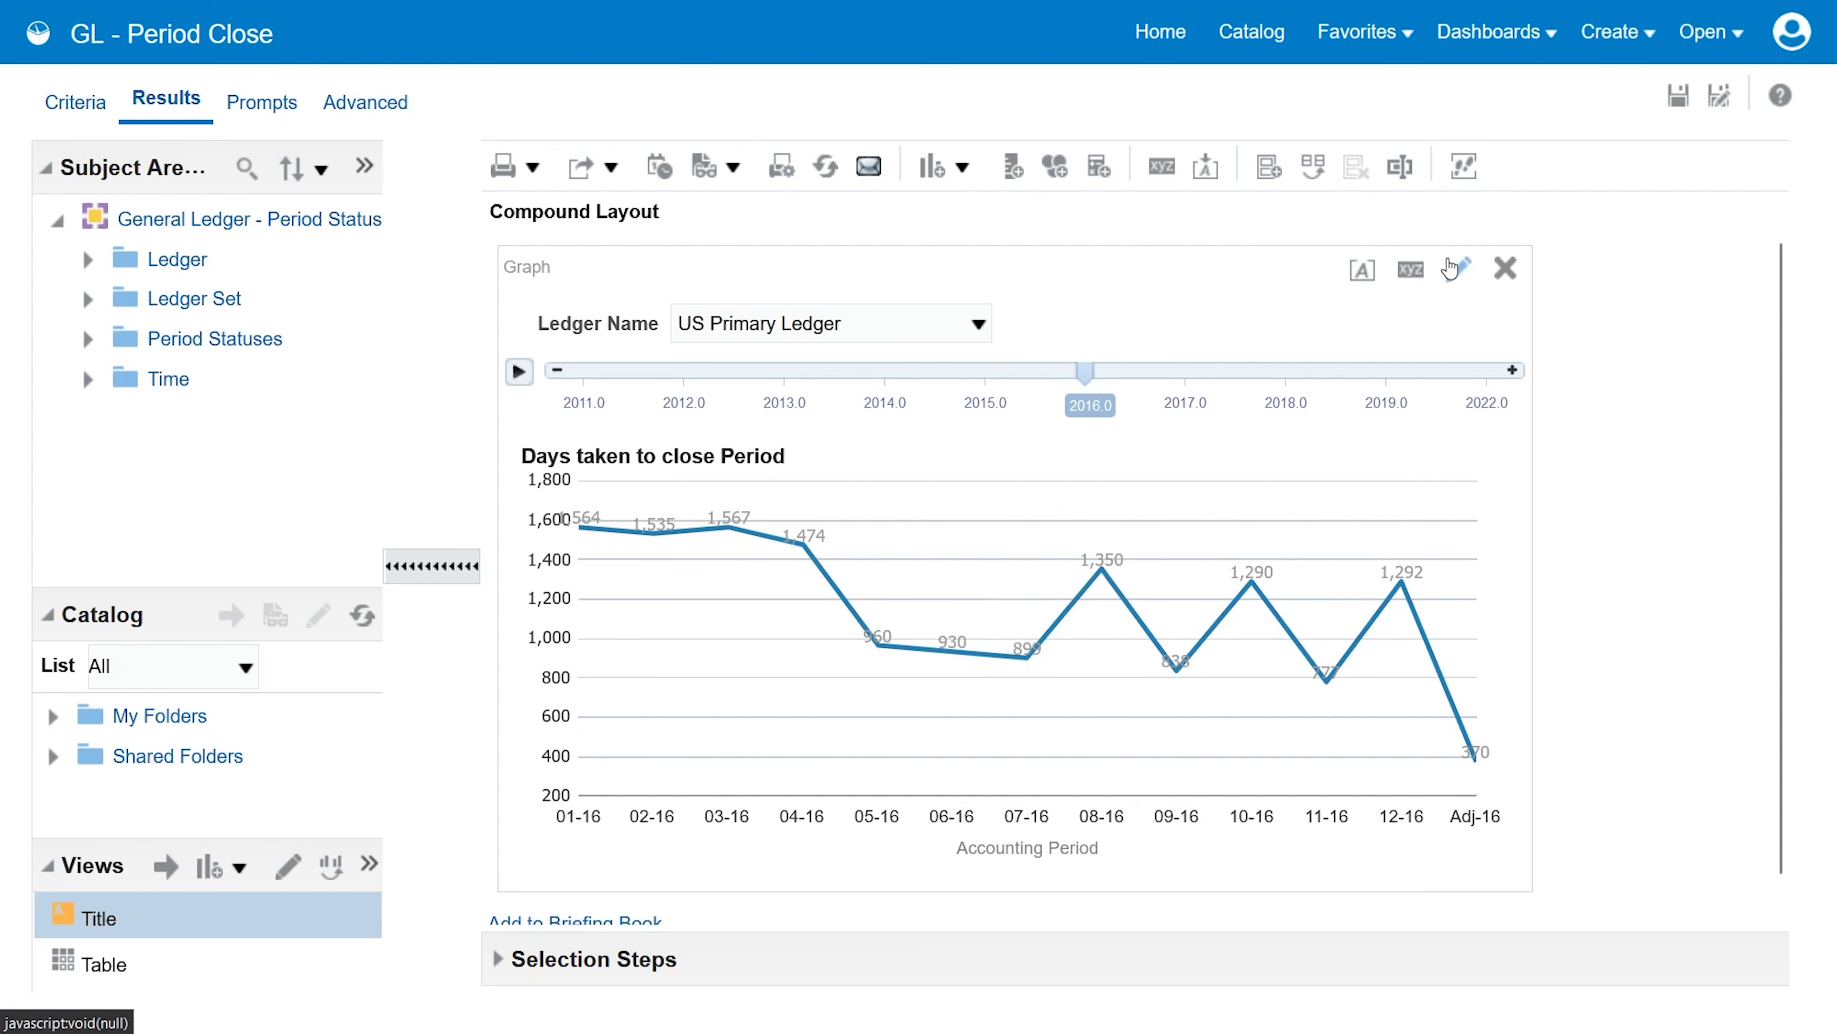
Switch the graph's gridlines to Specify and turn off both the horizontal and vertical major grid lines.
{"action": "left_click", "coordinate": [1412, 278]}
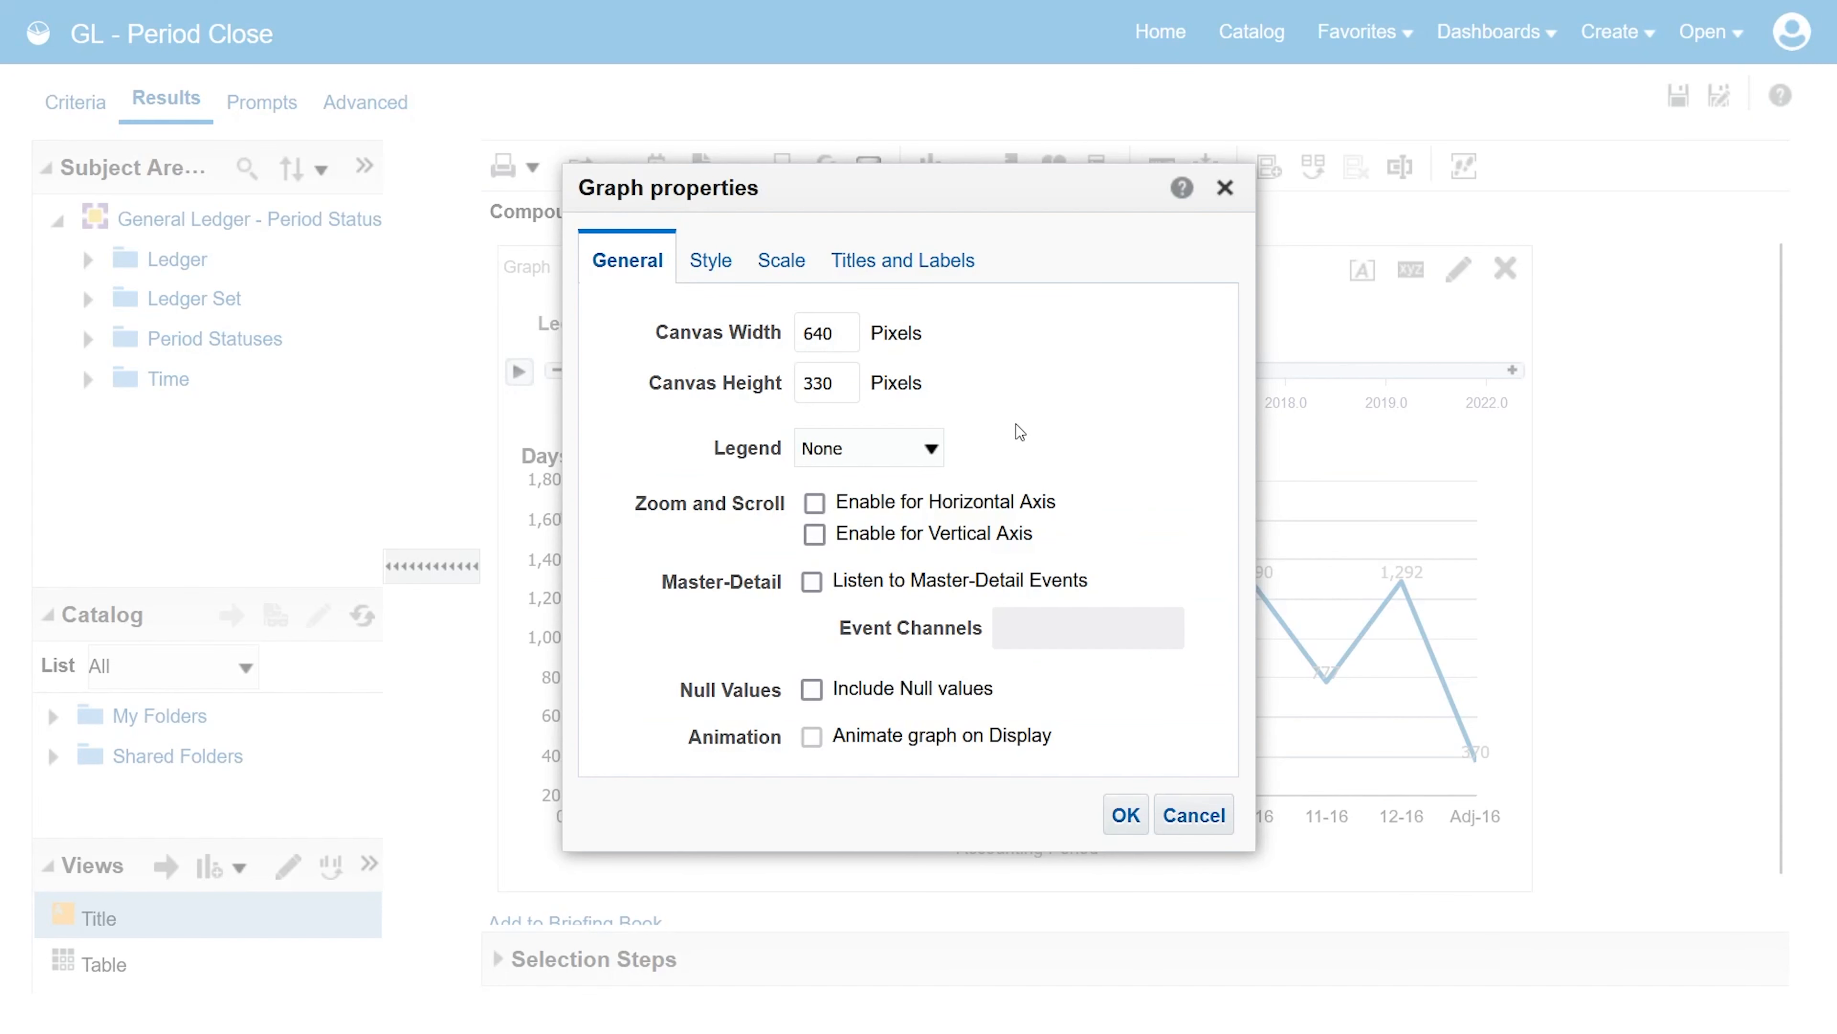
{"action": "left_click", "coordinate": [782, 262]}
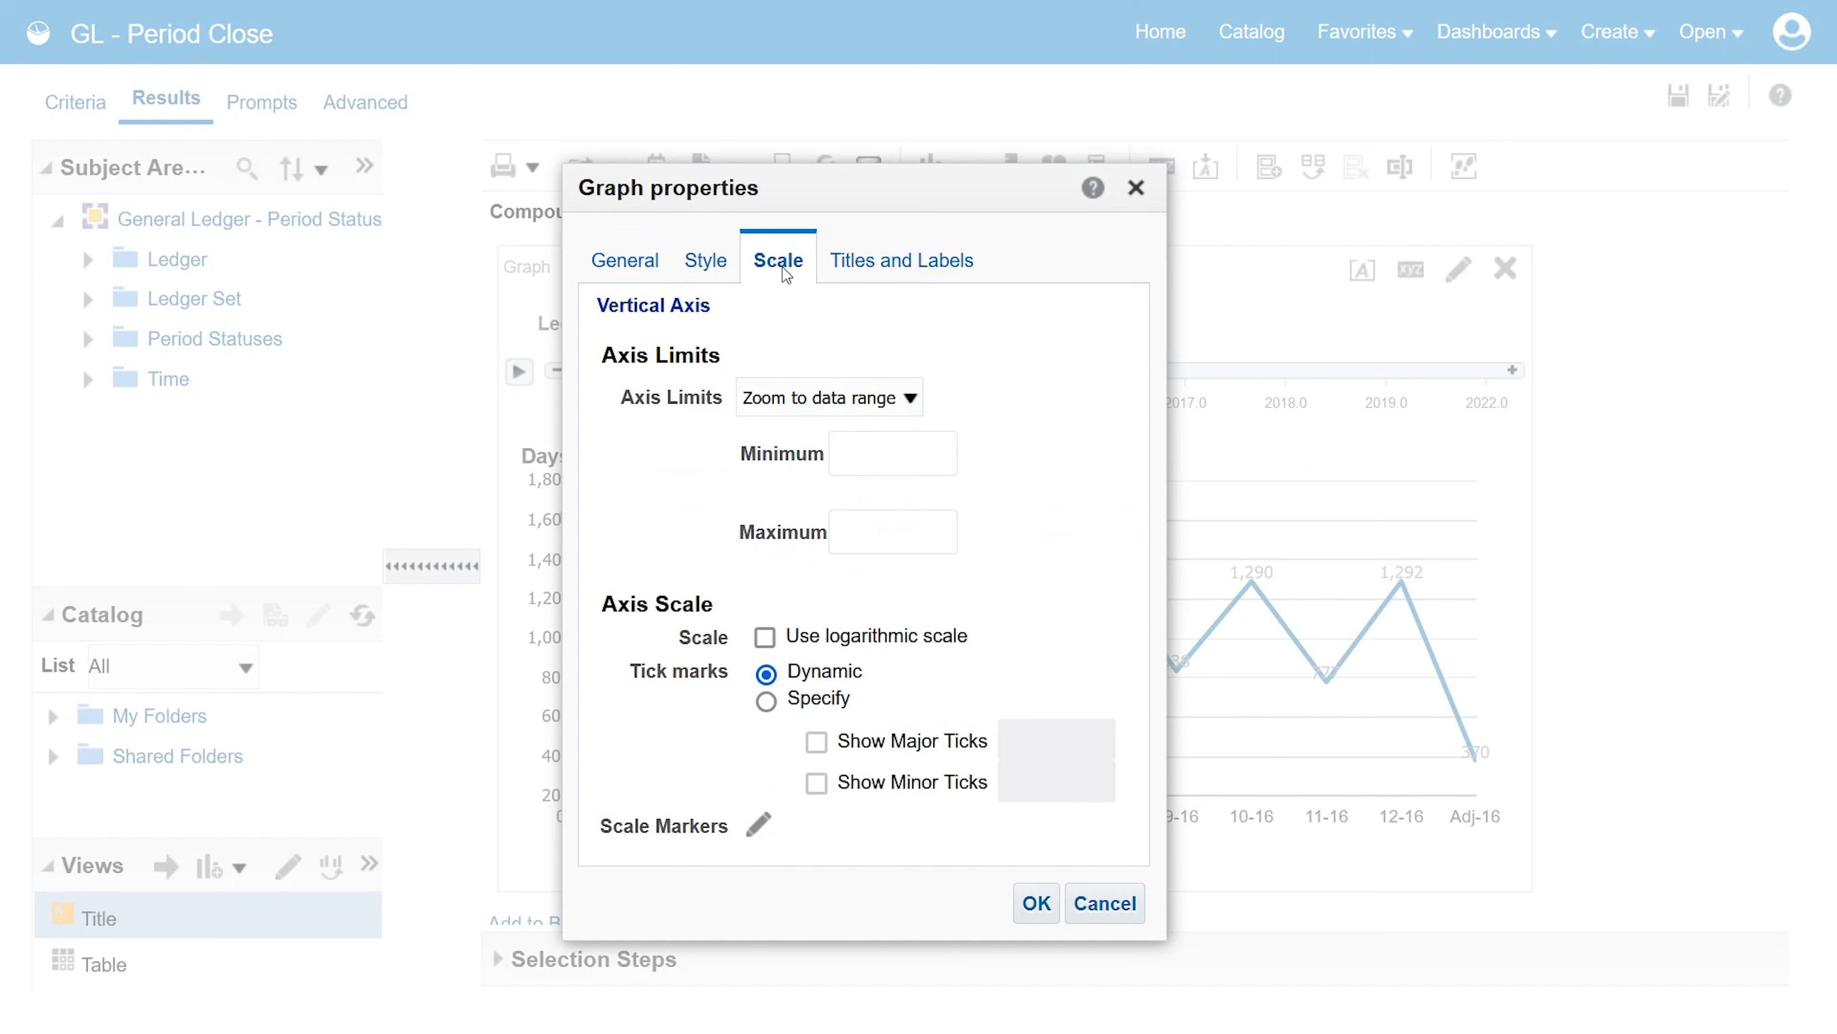
{"action": "left_click", "coordinate": [700, 269]}
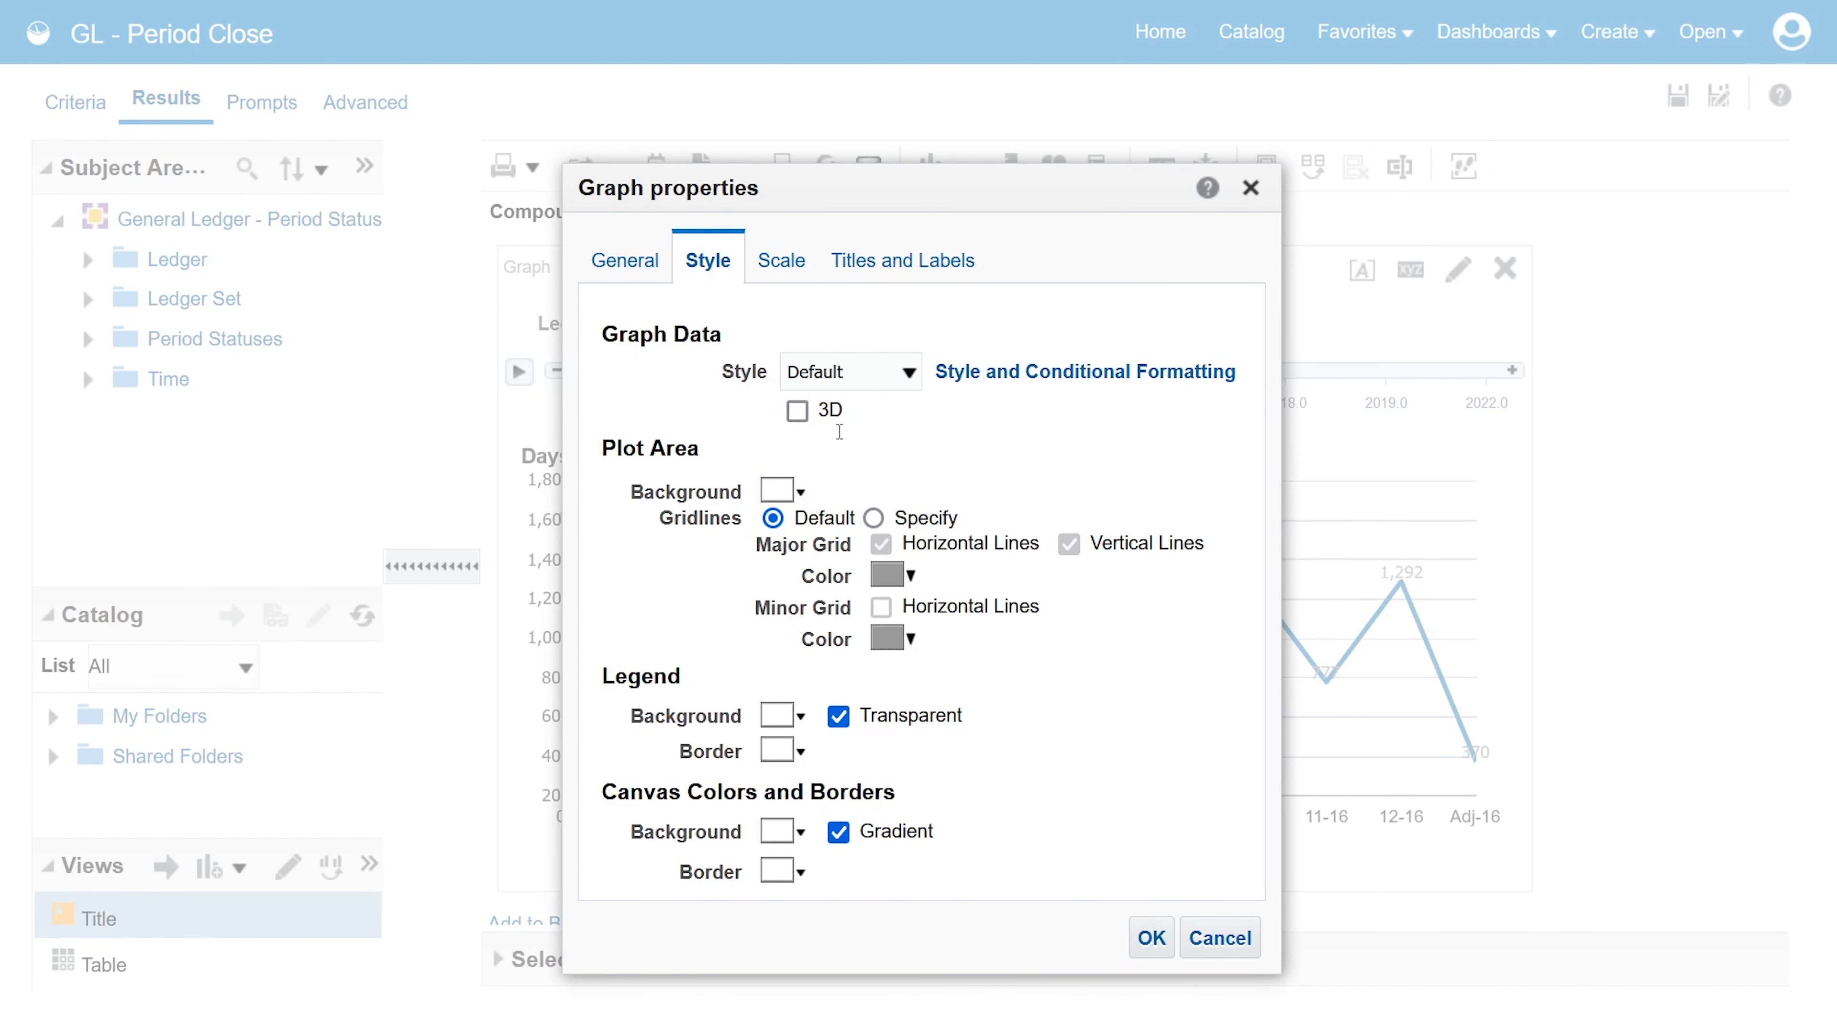
{"action": "left_click", "coordinate": [873, 517]}
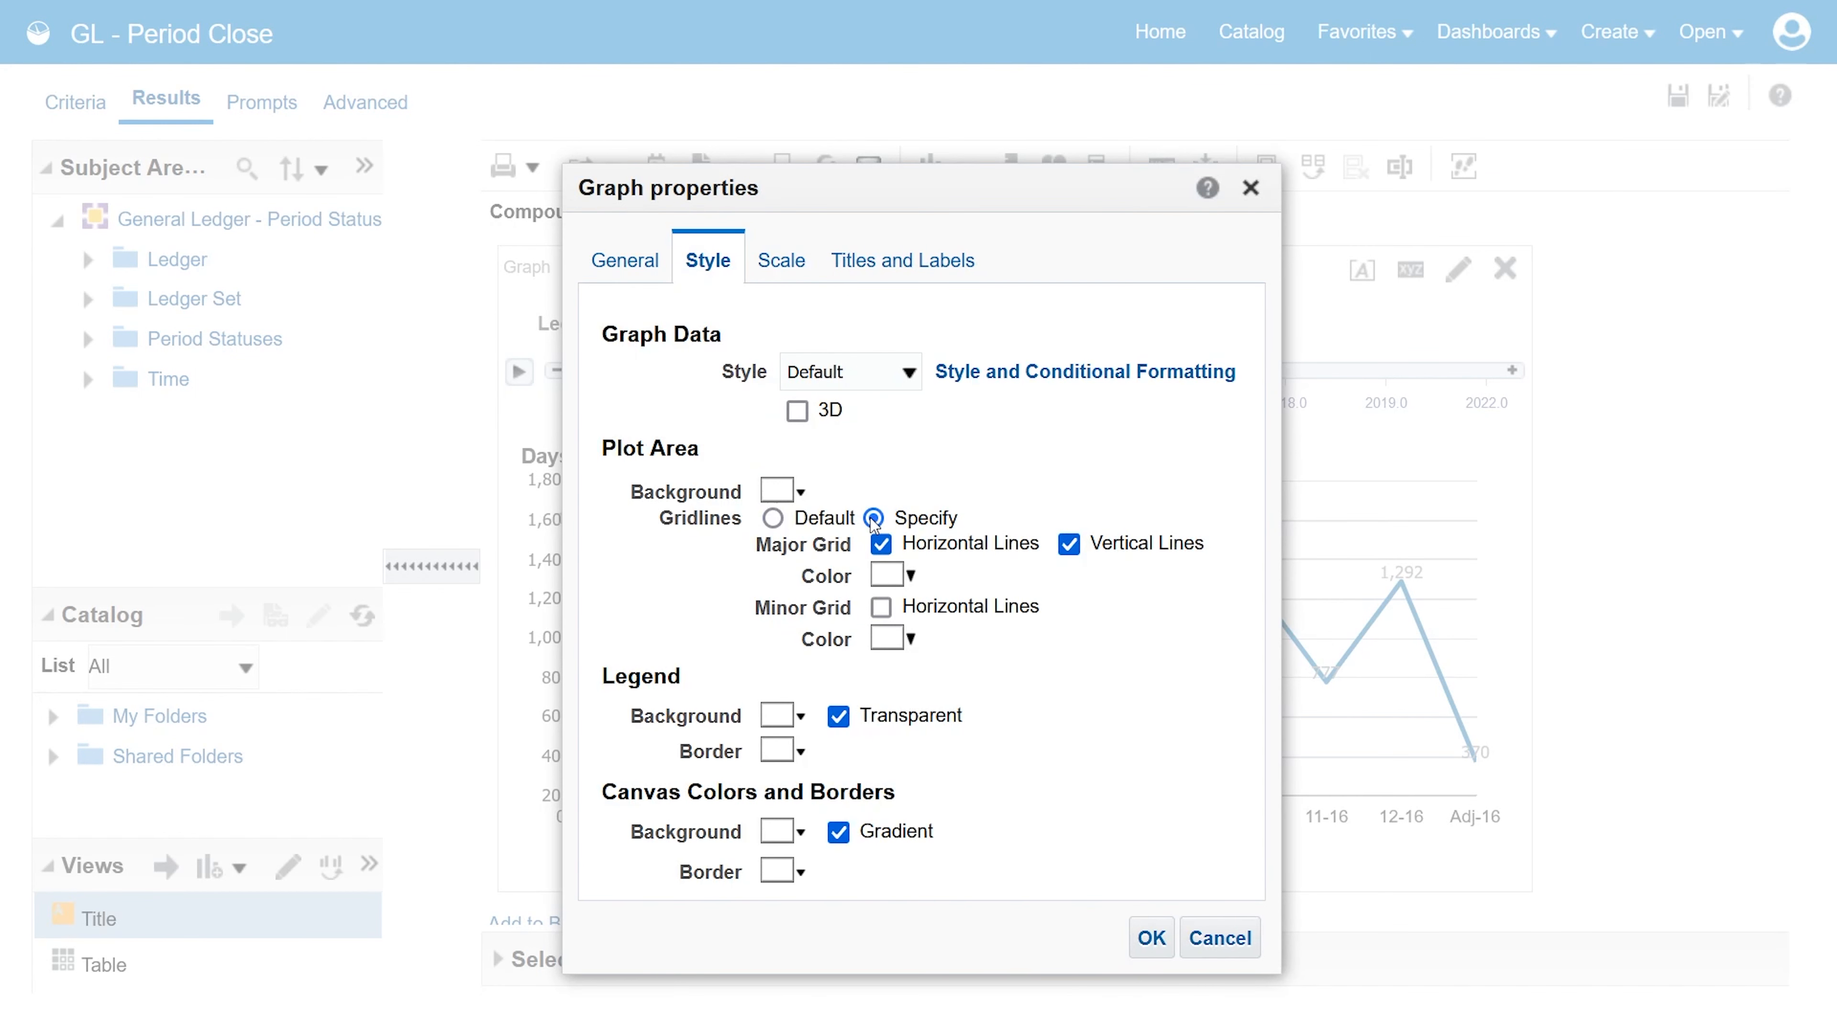
{"action": "left_click", "coordinate": [882, 545]}
{"action": "left_click", "coordinate": [1074, 547]}
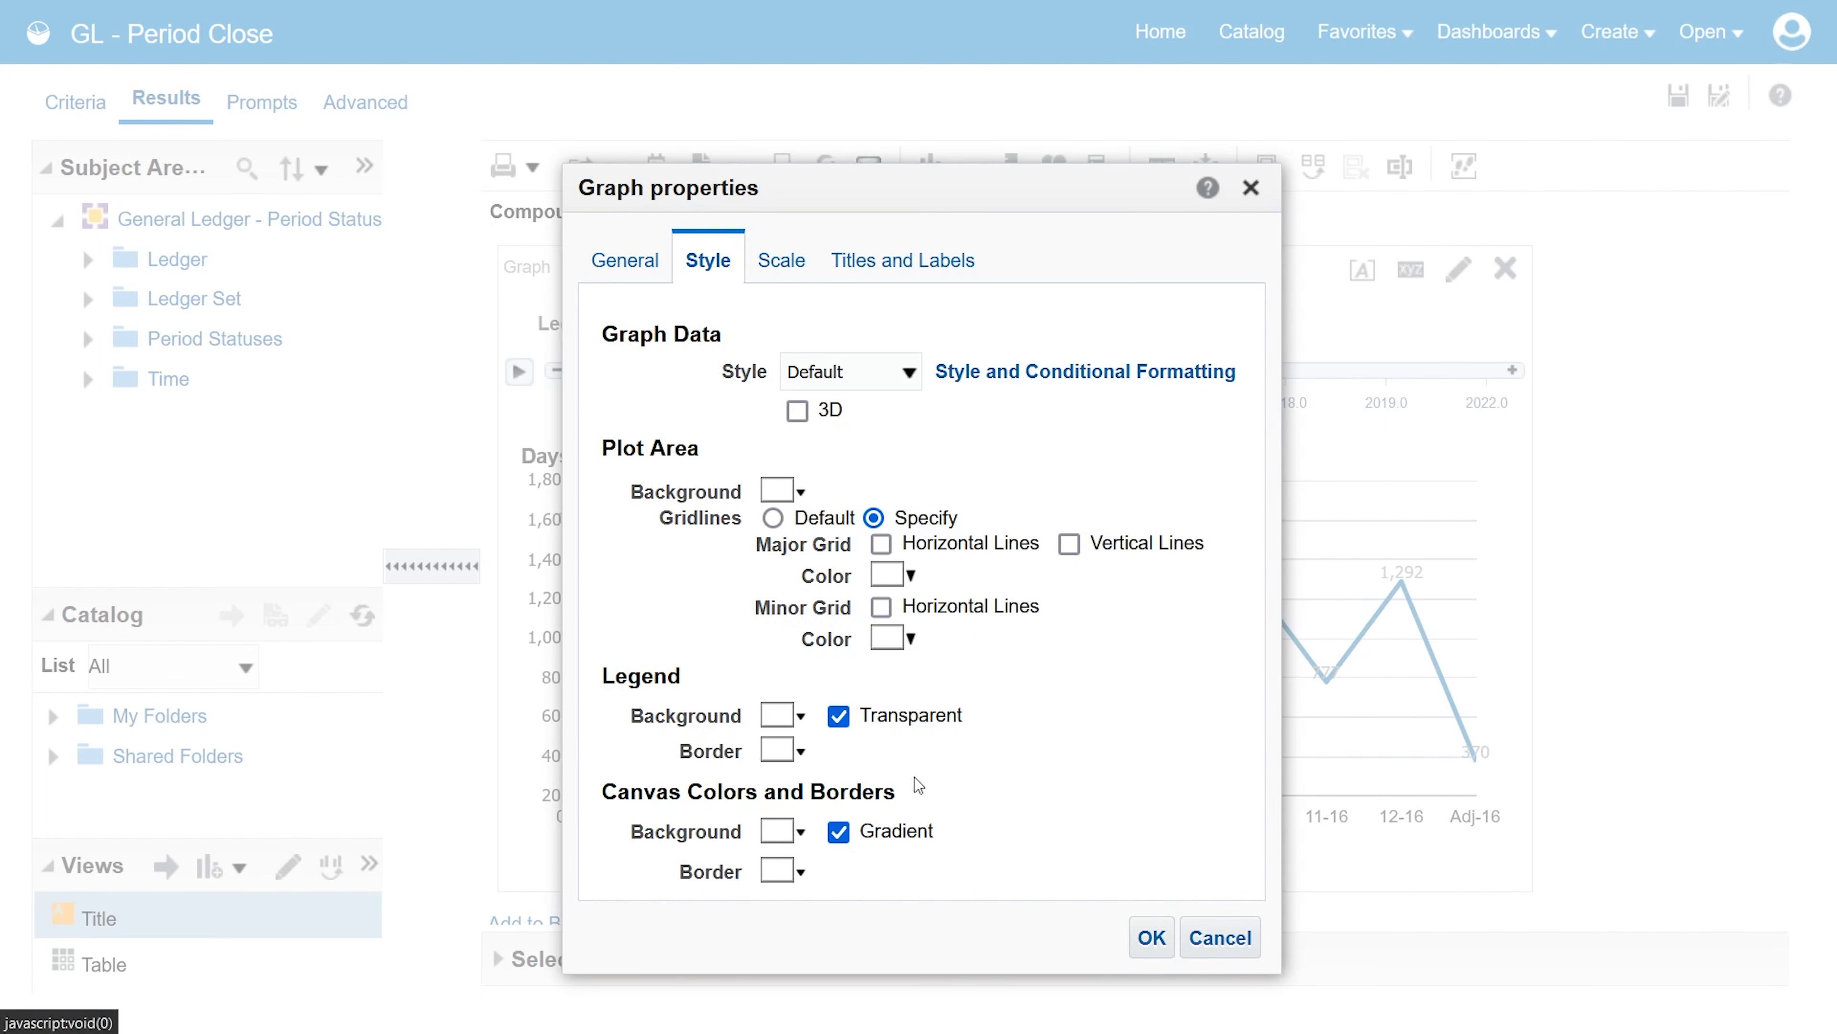
{"action": "left_click_drag", "start_coordinate": [869, 225], "coordinate": [993, 216]}
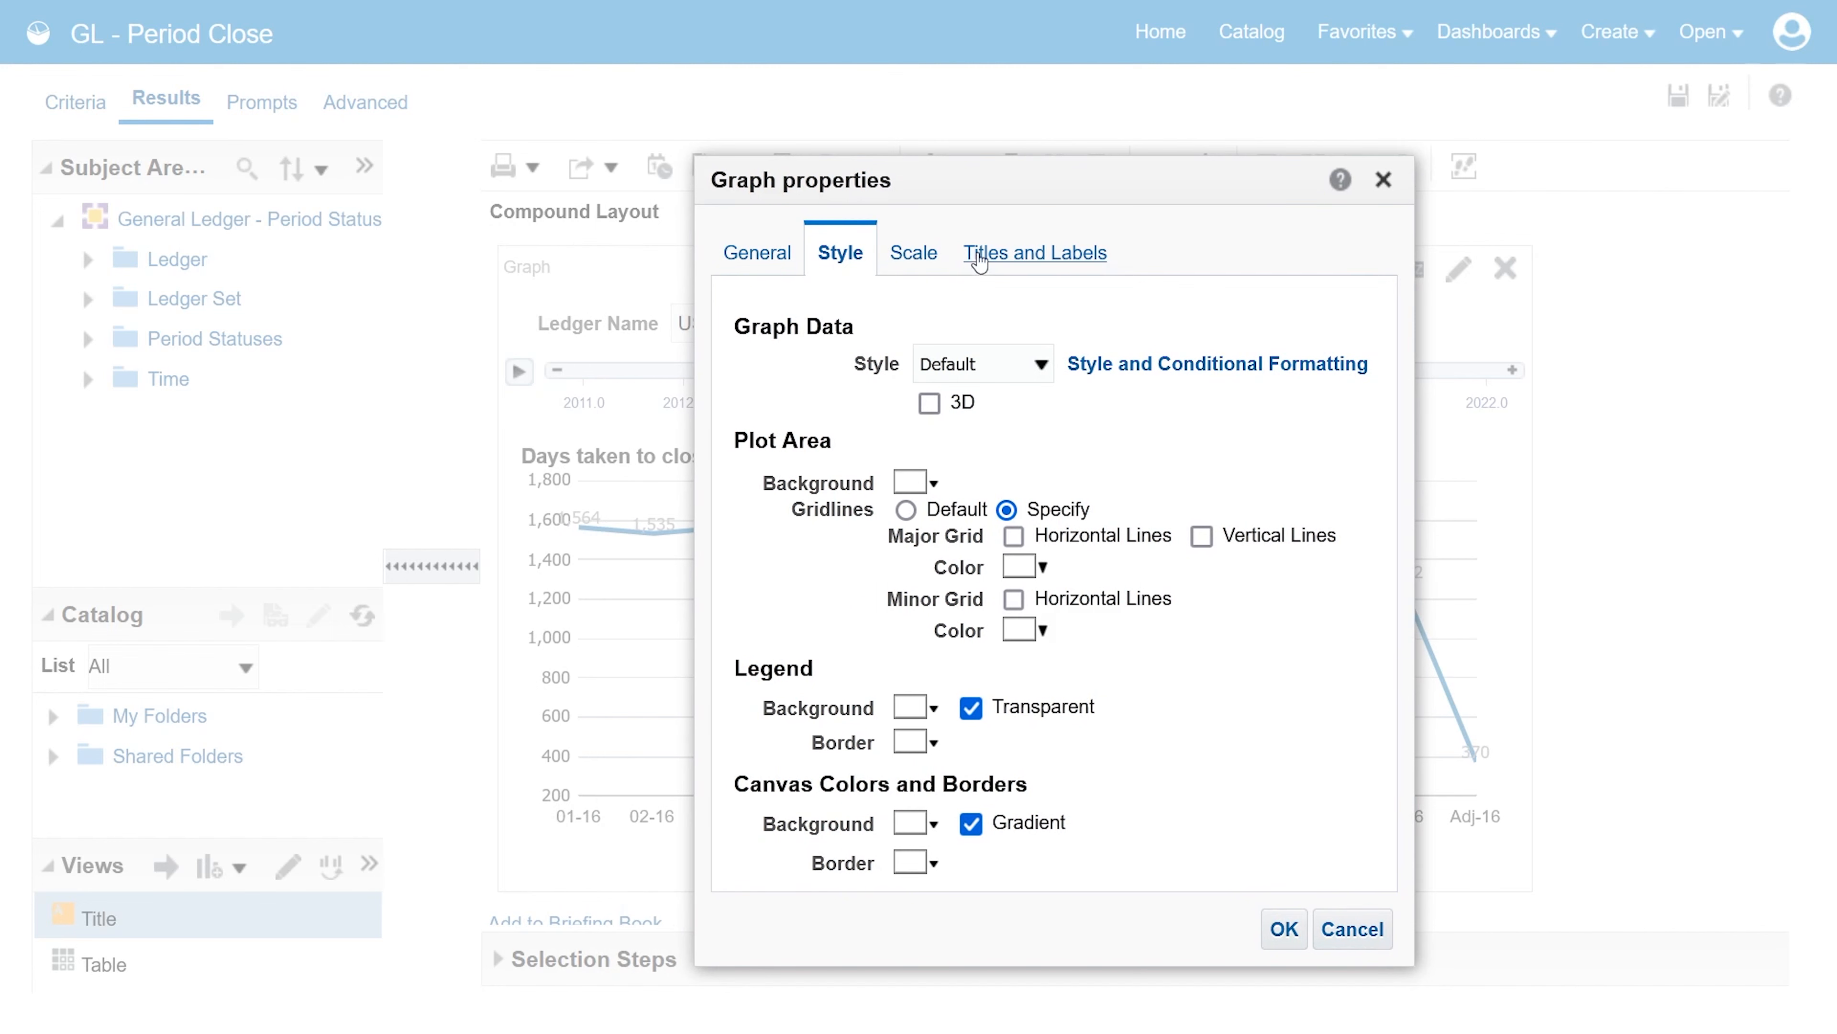
Hide the graph's vertical axis labels and apply the graph properties.
{"action": "left_click", "coordinate": [982, 253]}
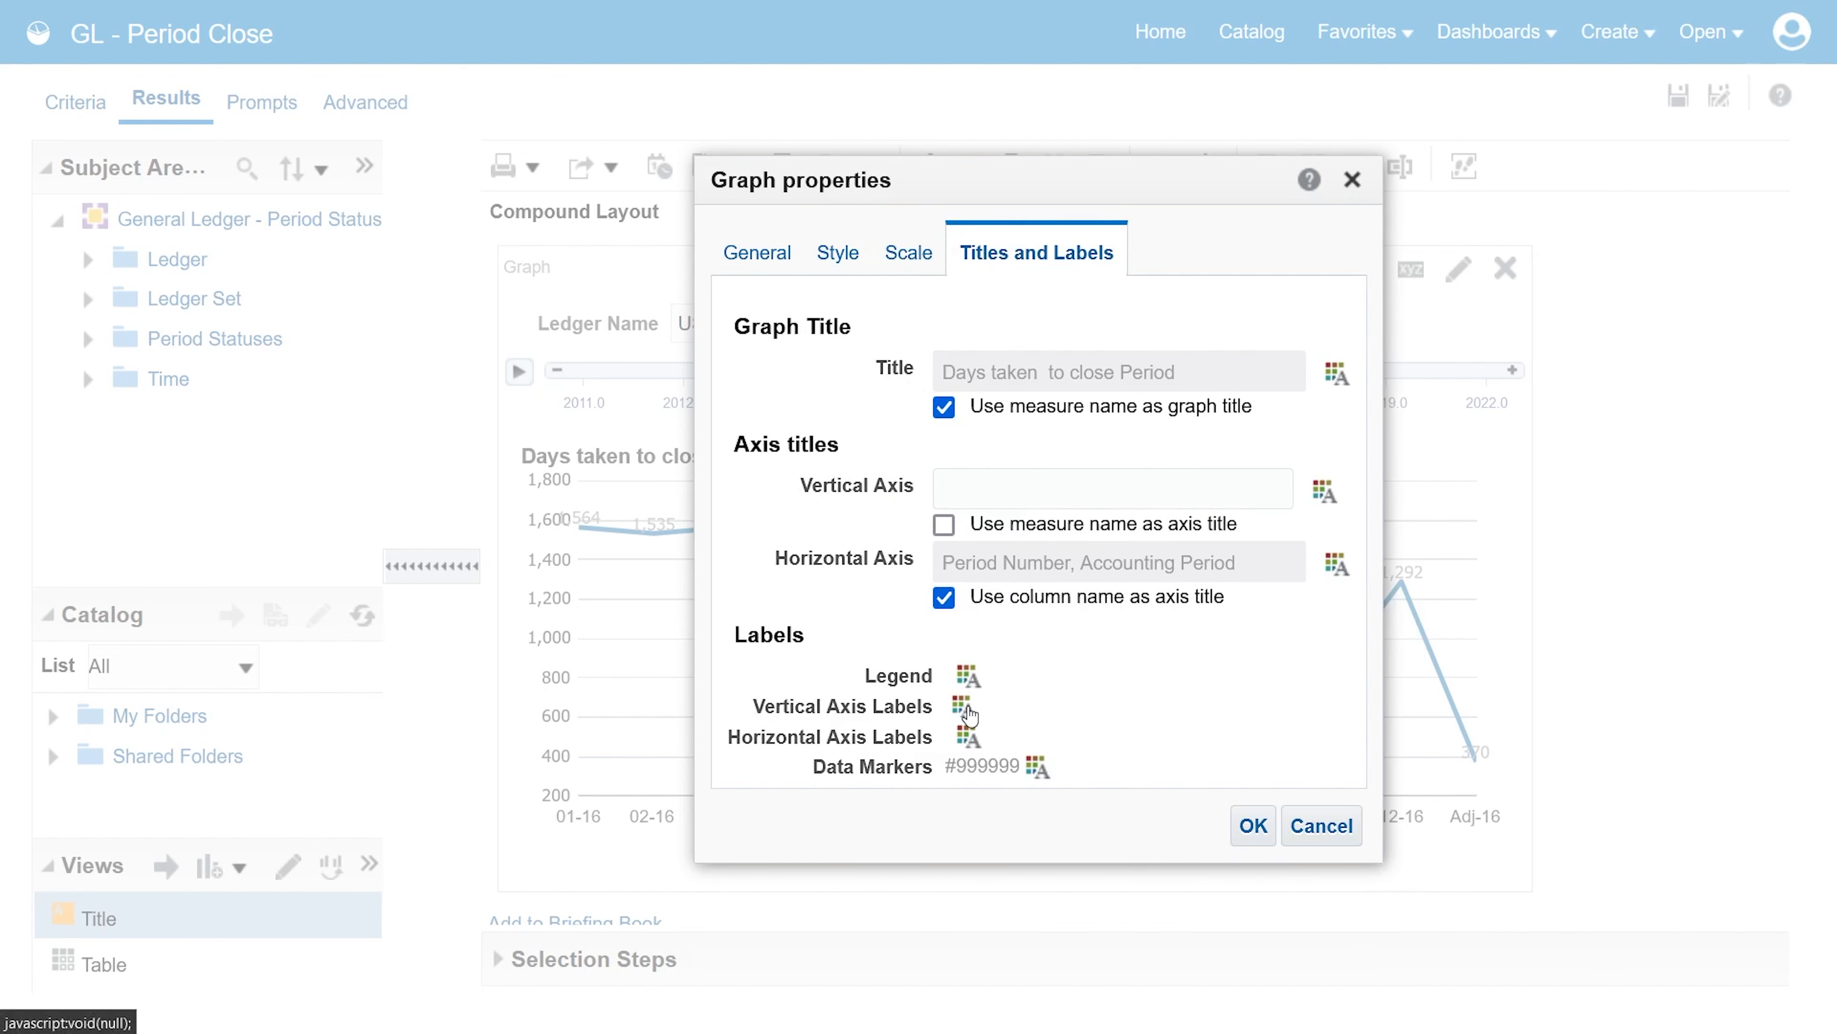
{"action": "left_click", "coordinate": [964, 707]}
{"action": "left_click_drag", "start_coordinate": [1138, 611], "coordinate": [898, 363]}
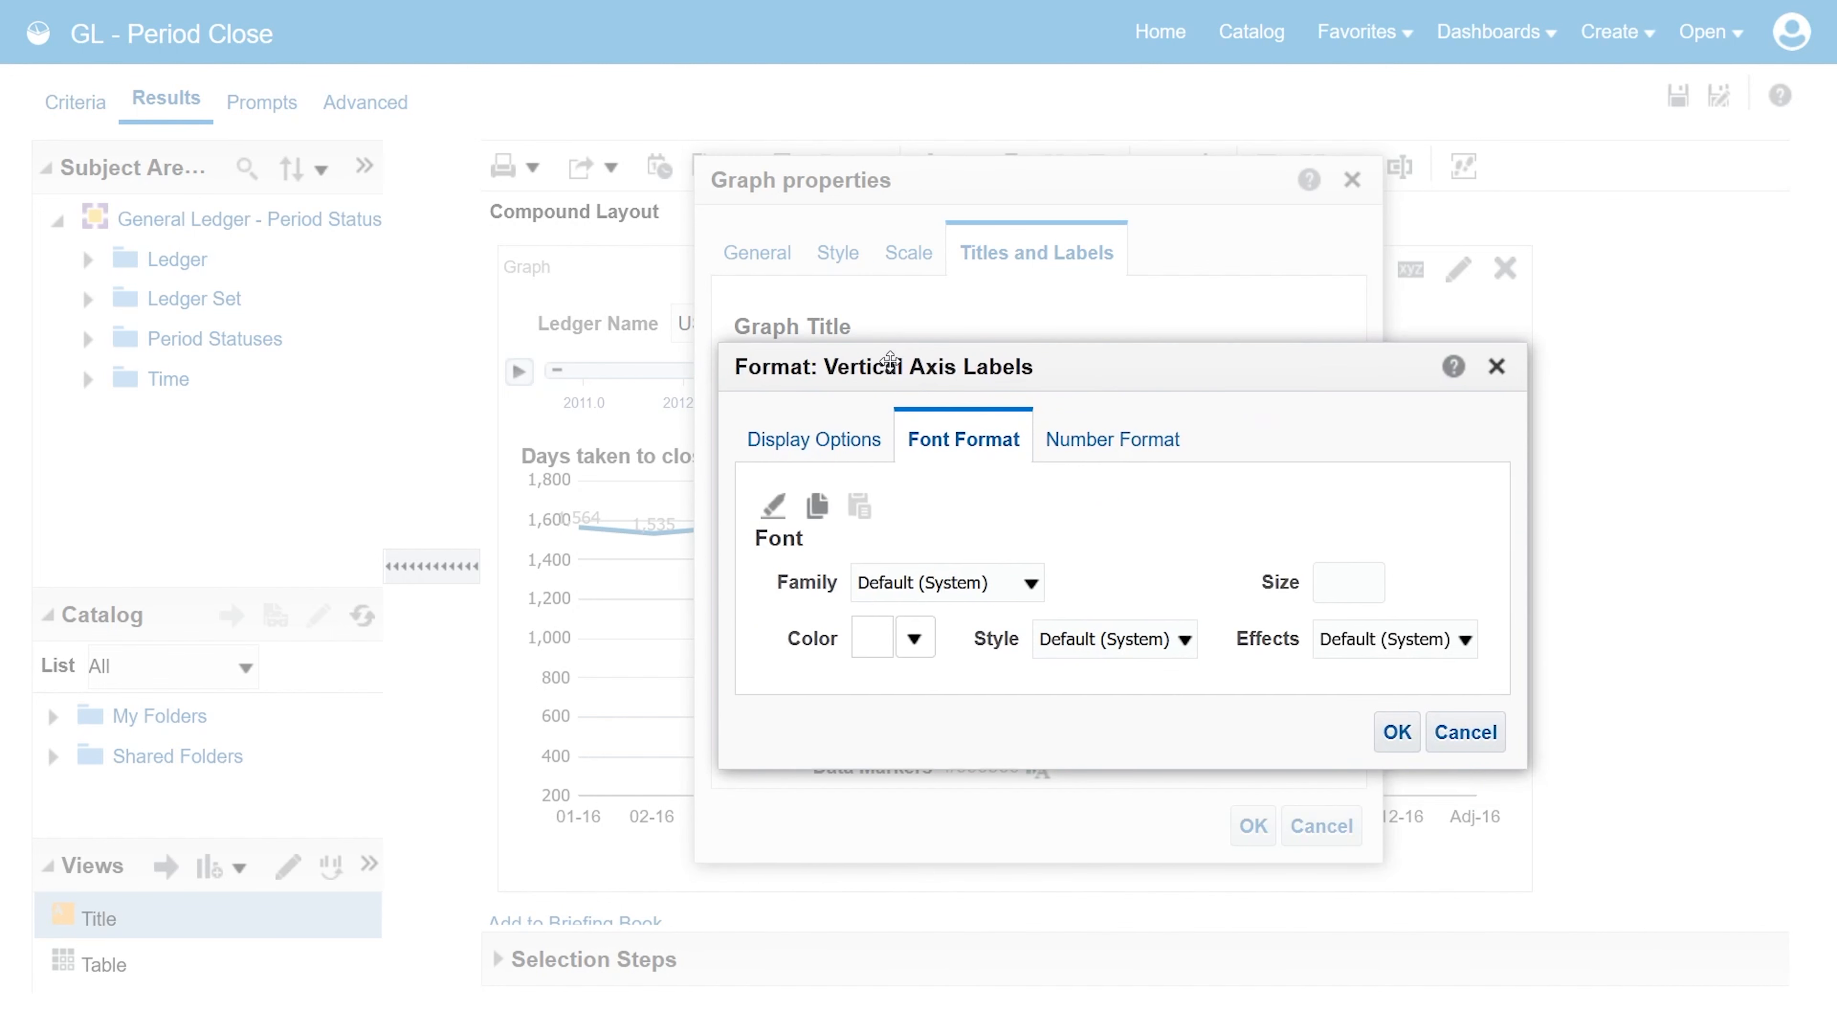
{"action": "left_click", "coordinate": [847, 436]}
{"action": "left_click", "coordinate": [978, 511]}
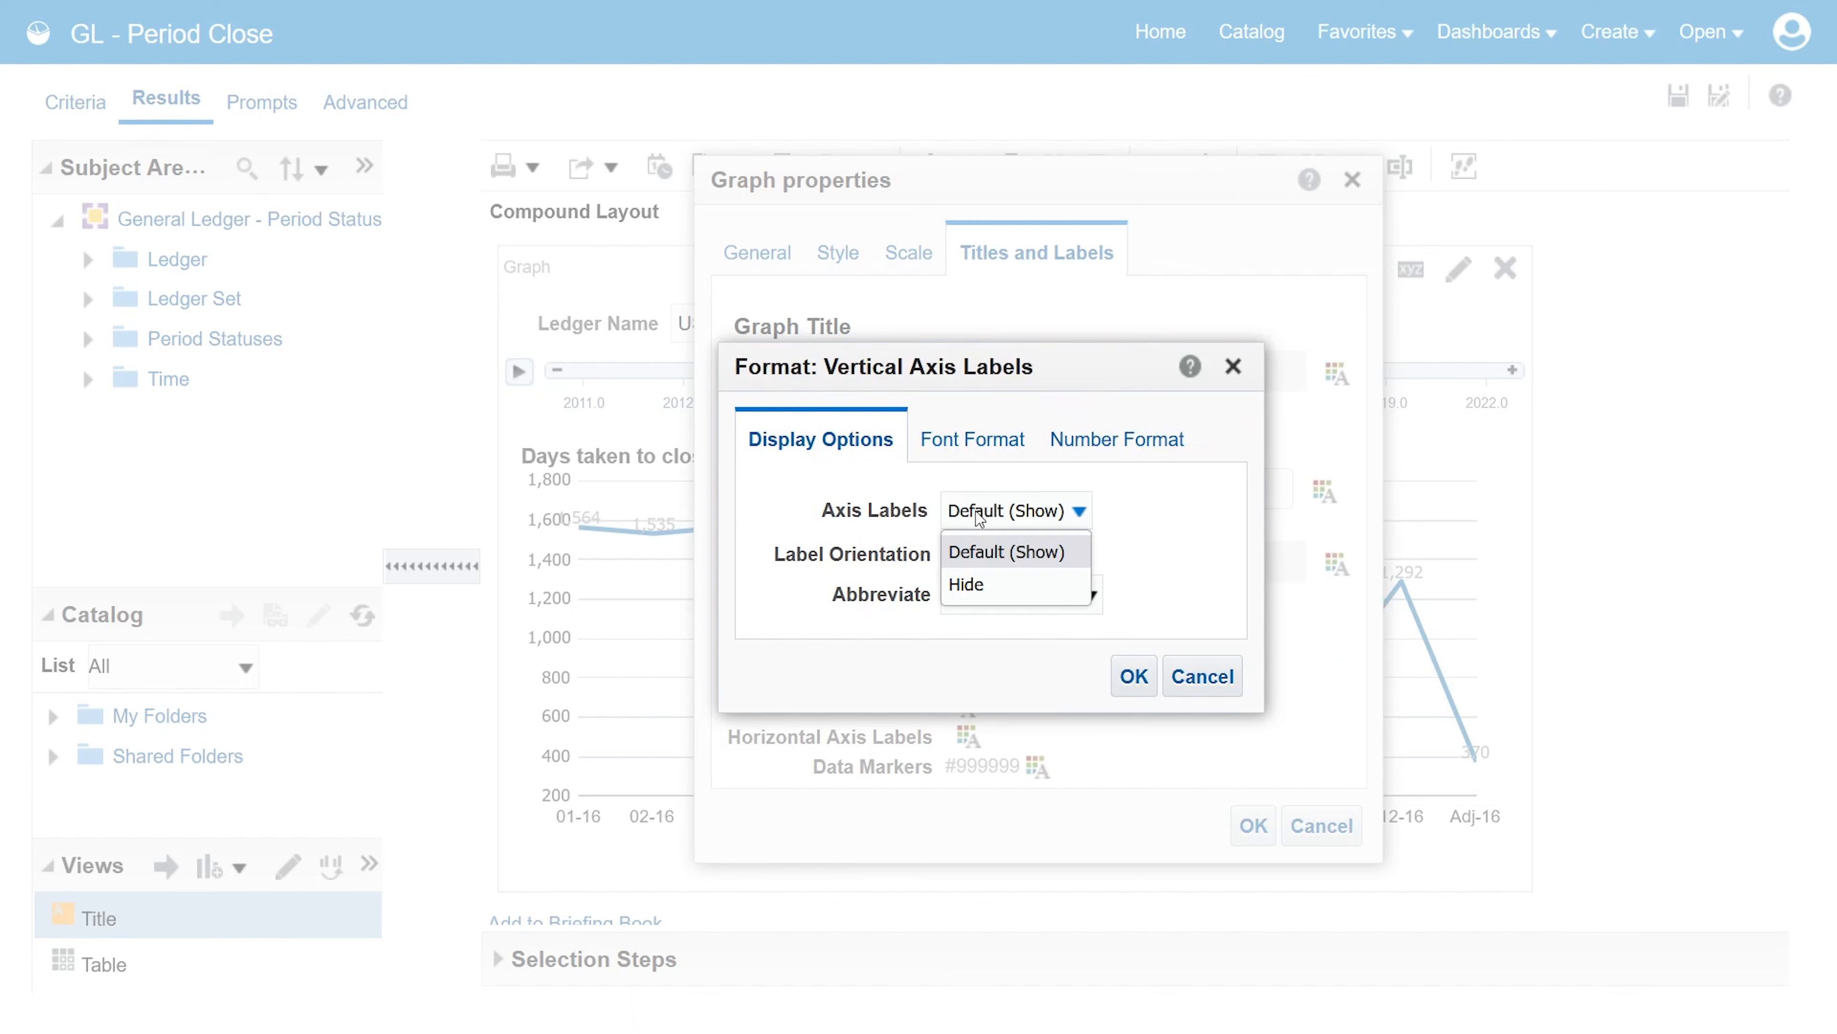
{"action": "left_click", "coordinate": [994, 585]}
{"action": "left_click", "coordinate": [1134, 677]}
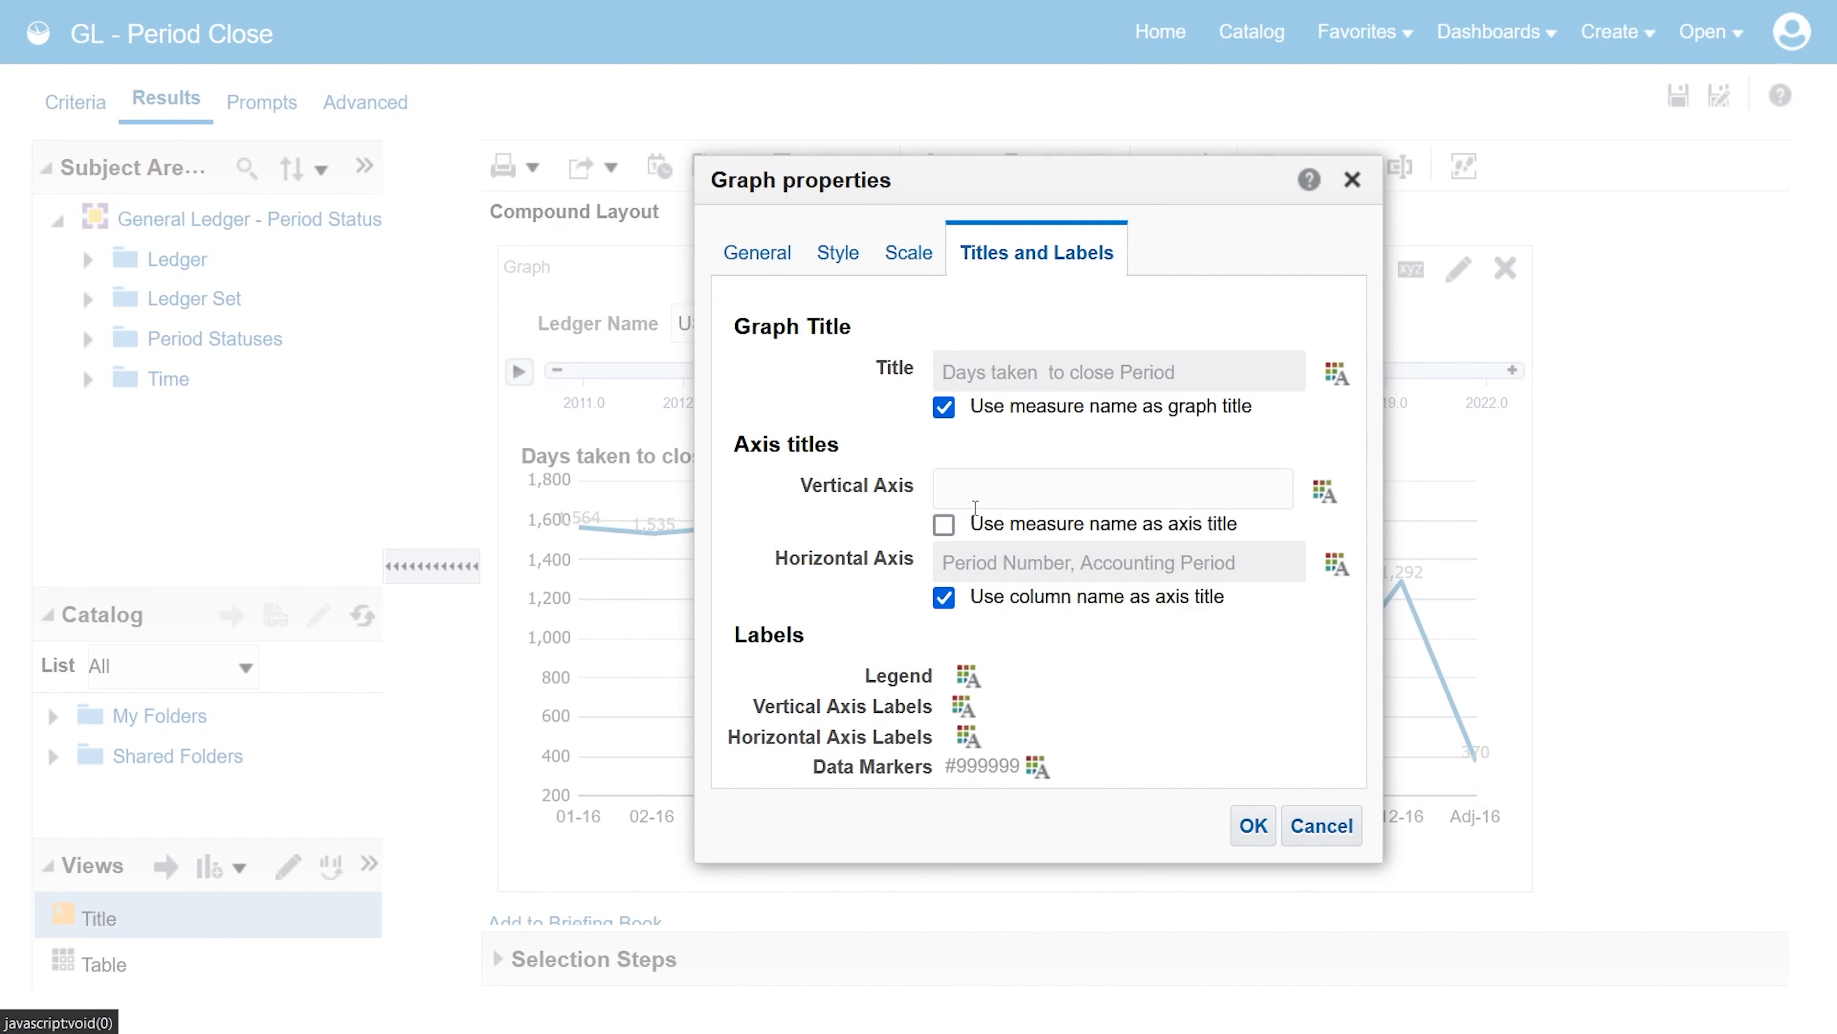
{"action": "left_click", "coordinate": [1250, 827]}
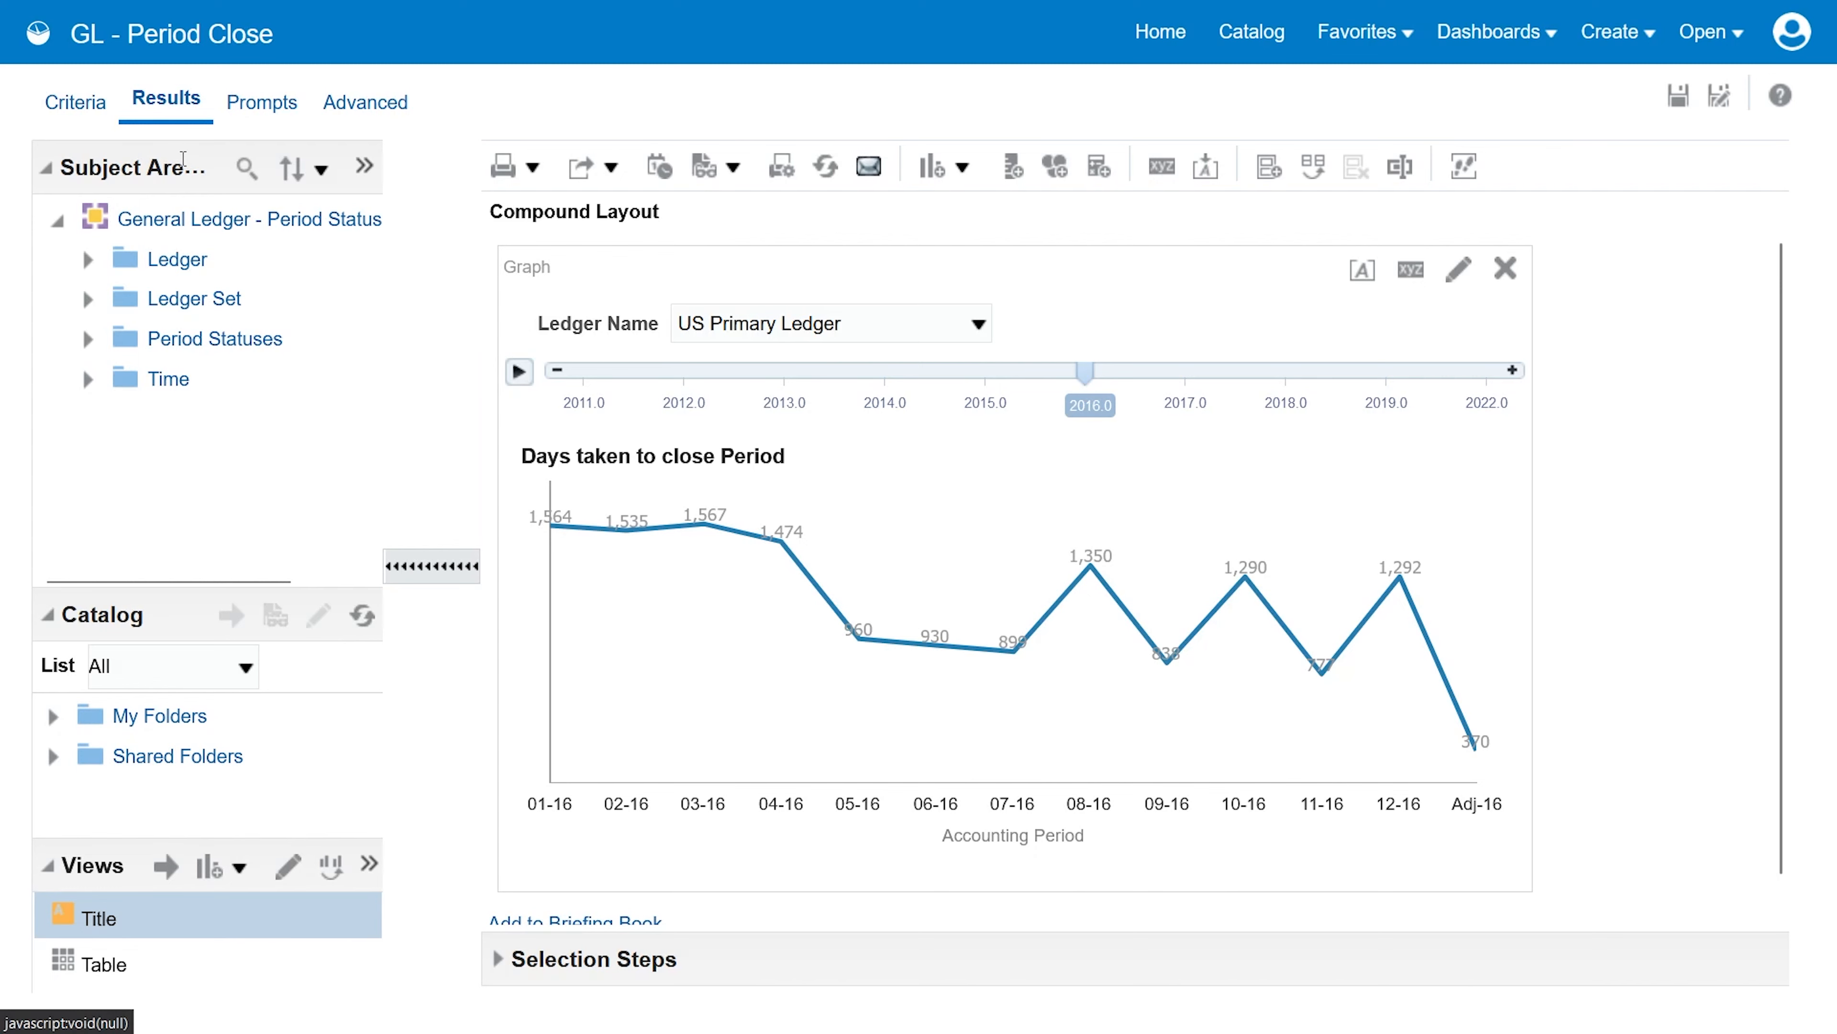
Change the Application Name filter's operator to "is prompted" in the analysis criteria and display the results.
{"action": "left_click", "coordinate": [59, 115]}
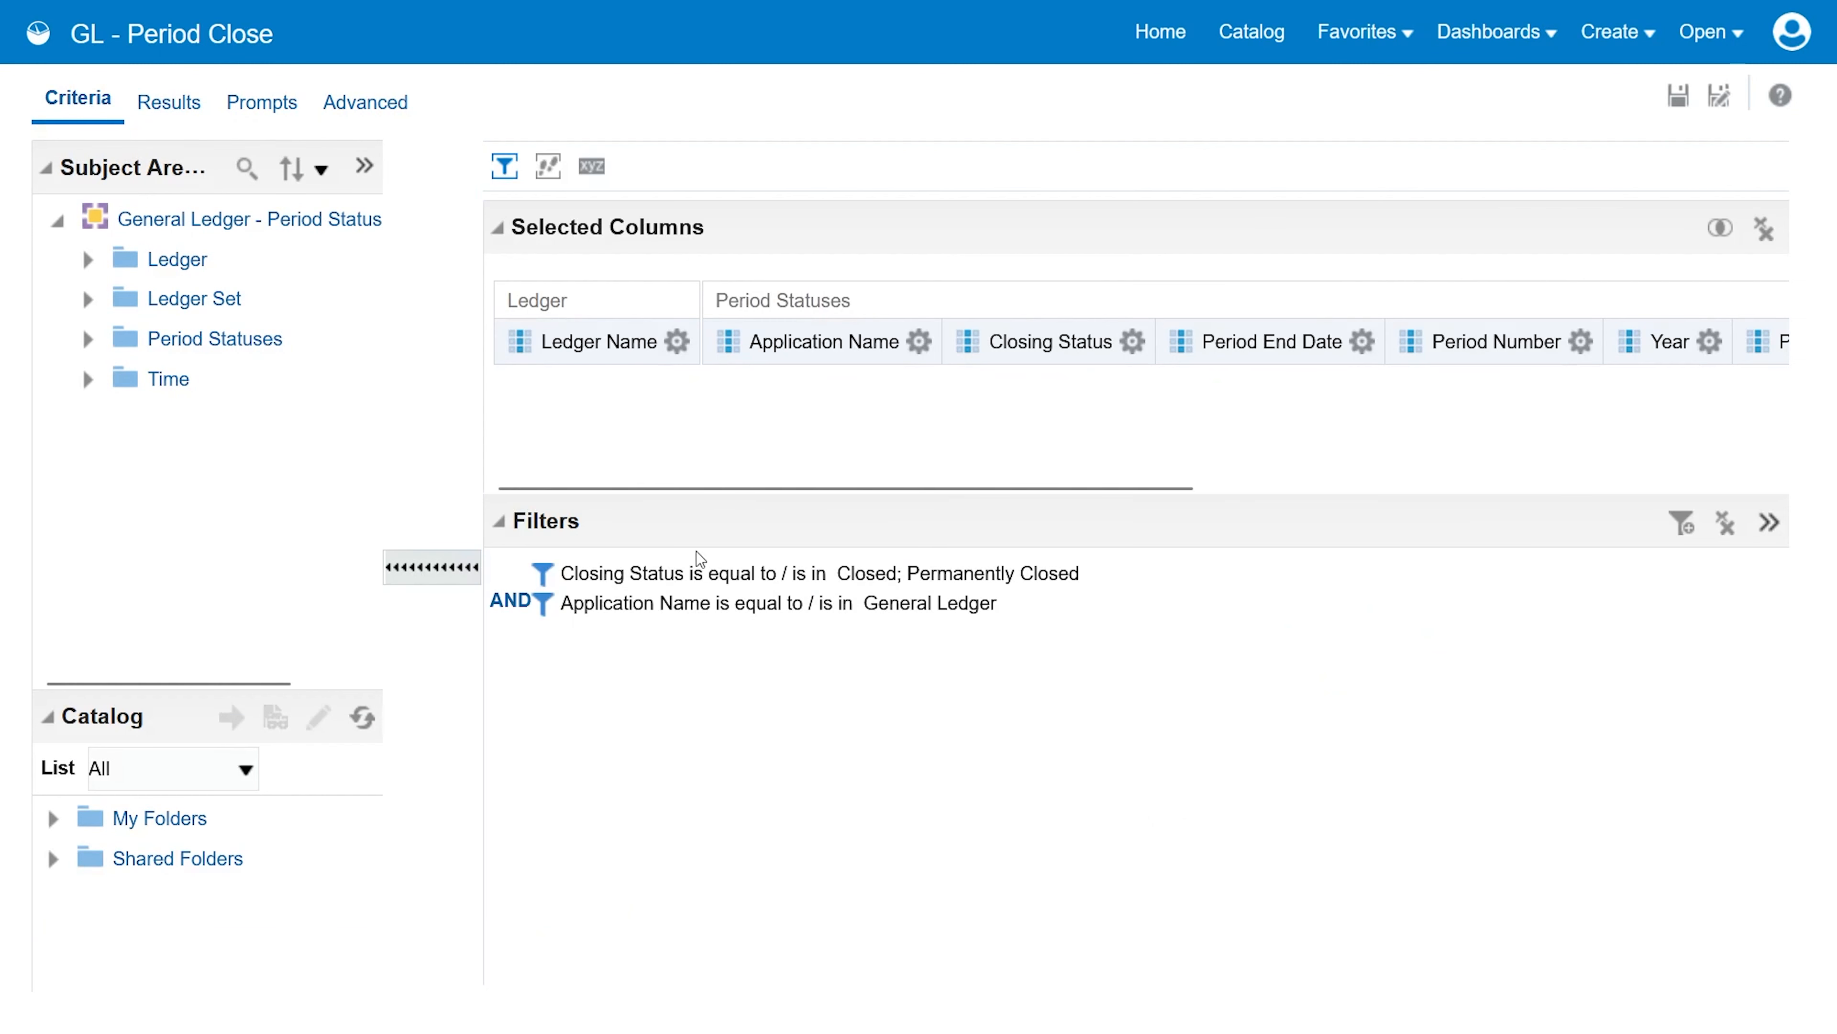
{"action": "left_click", "coordinate": [1091, 611]}
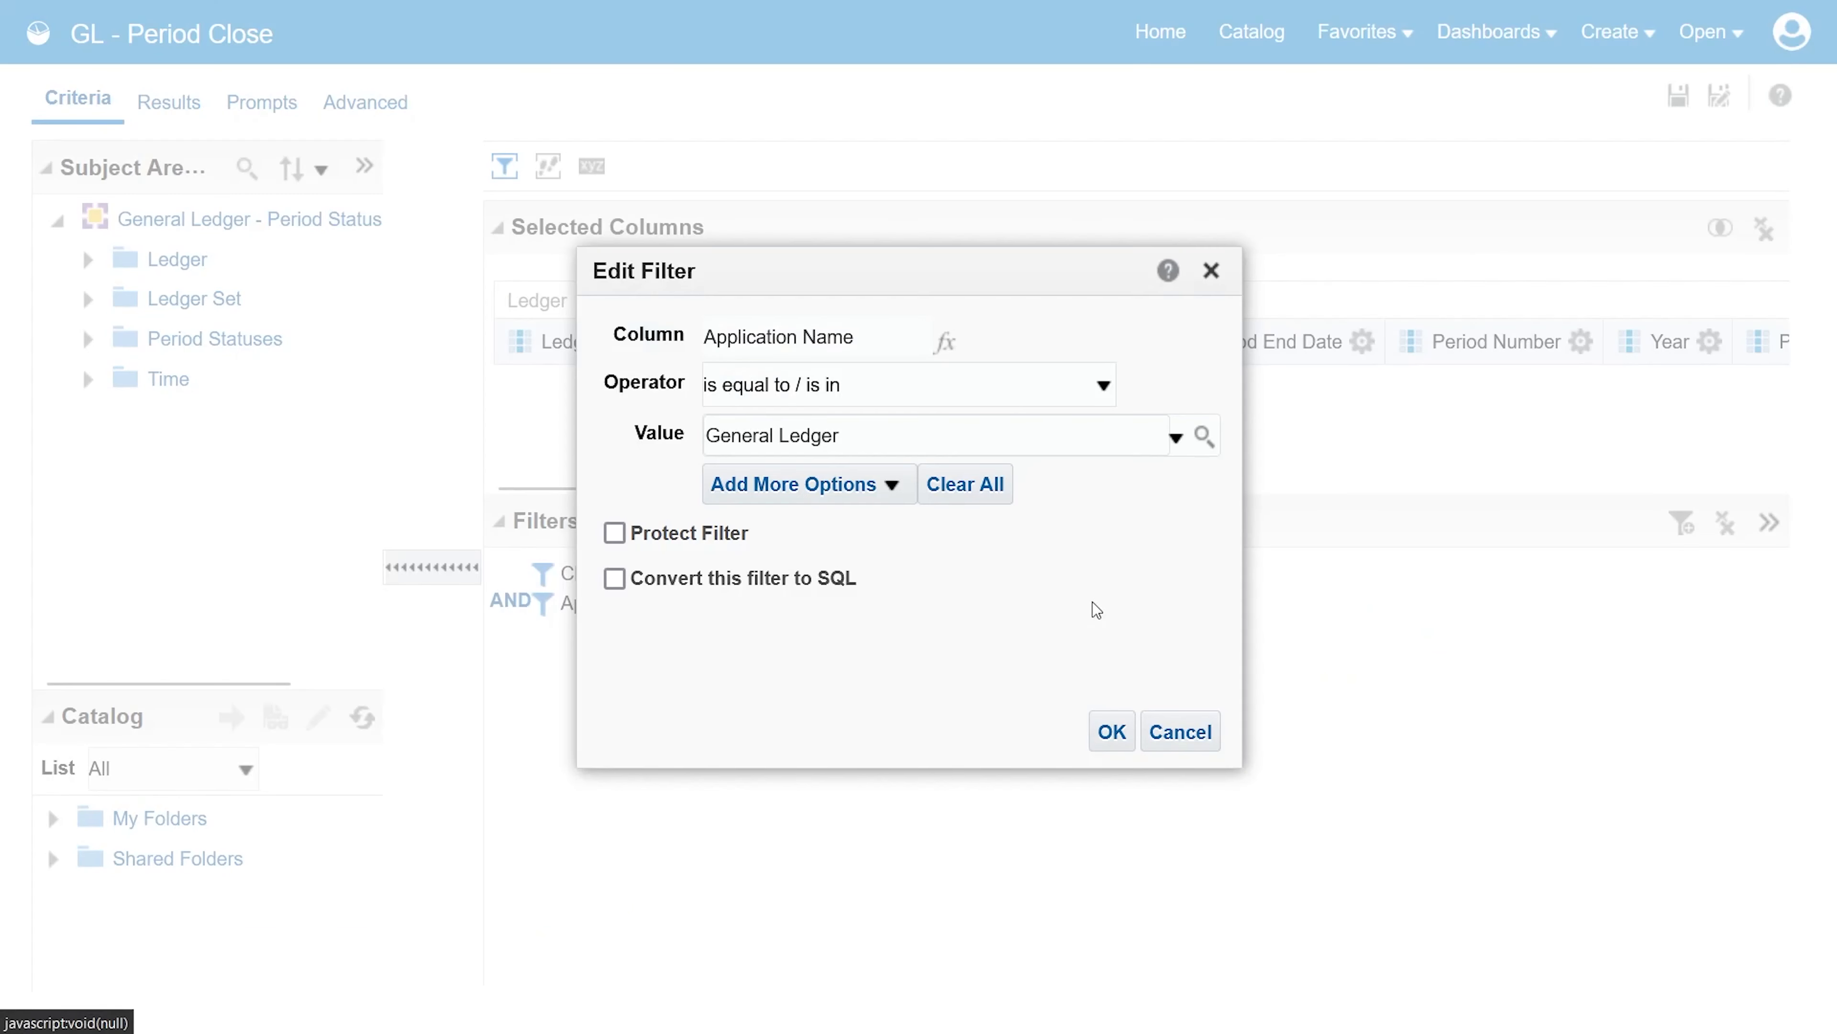
{"action": "left_click", "coordinate": [1036, 378]}
{"action": "scroll", "coordinate": [951, 747], "scroll_direction": "down", "scroll_amount": 2}
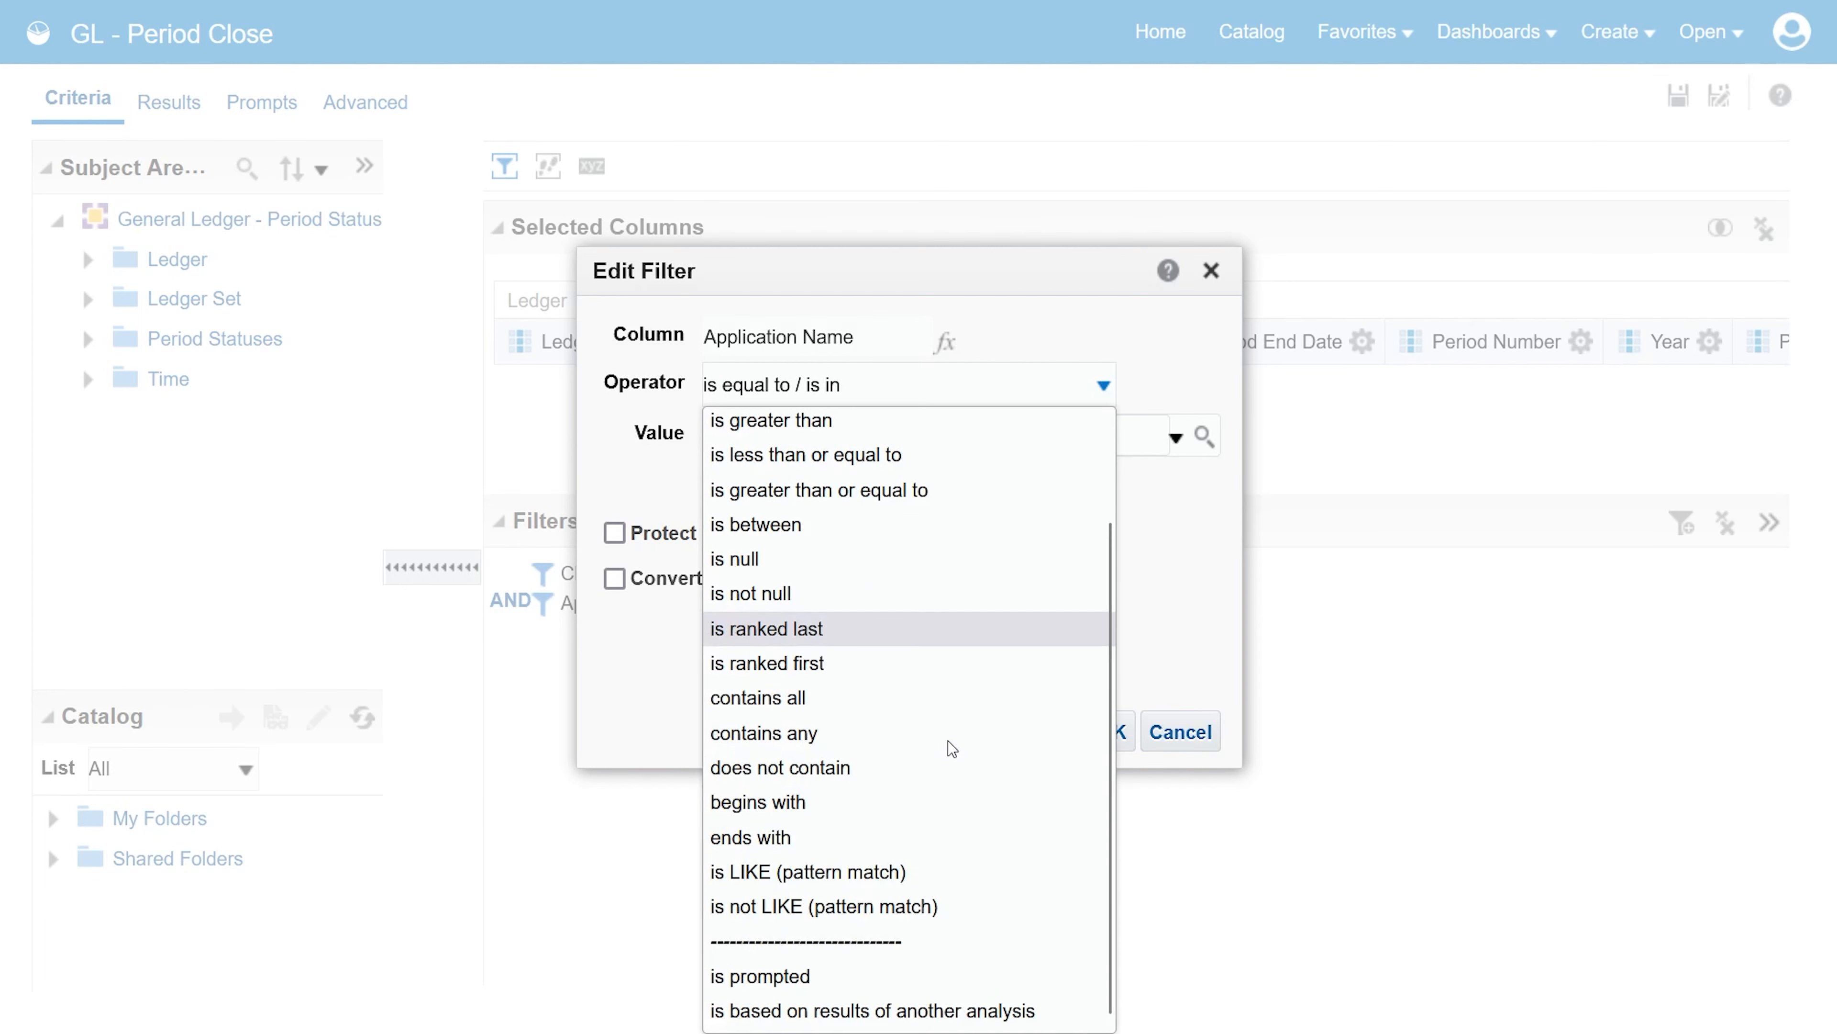
{"action": "left_click", "coordinate": [868, 977]}
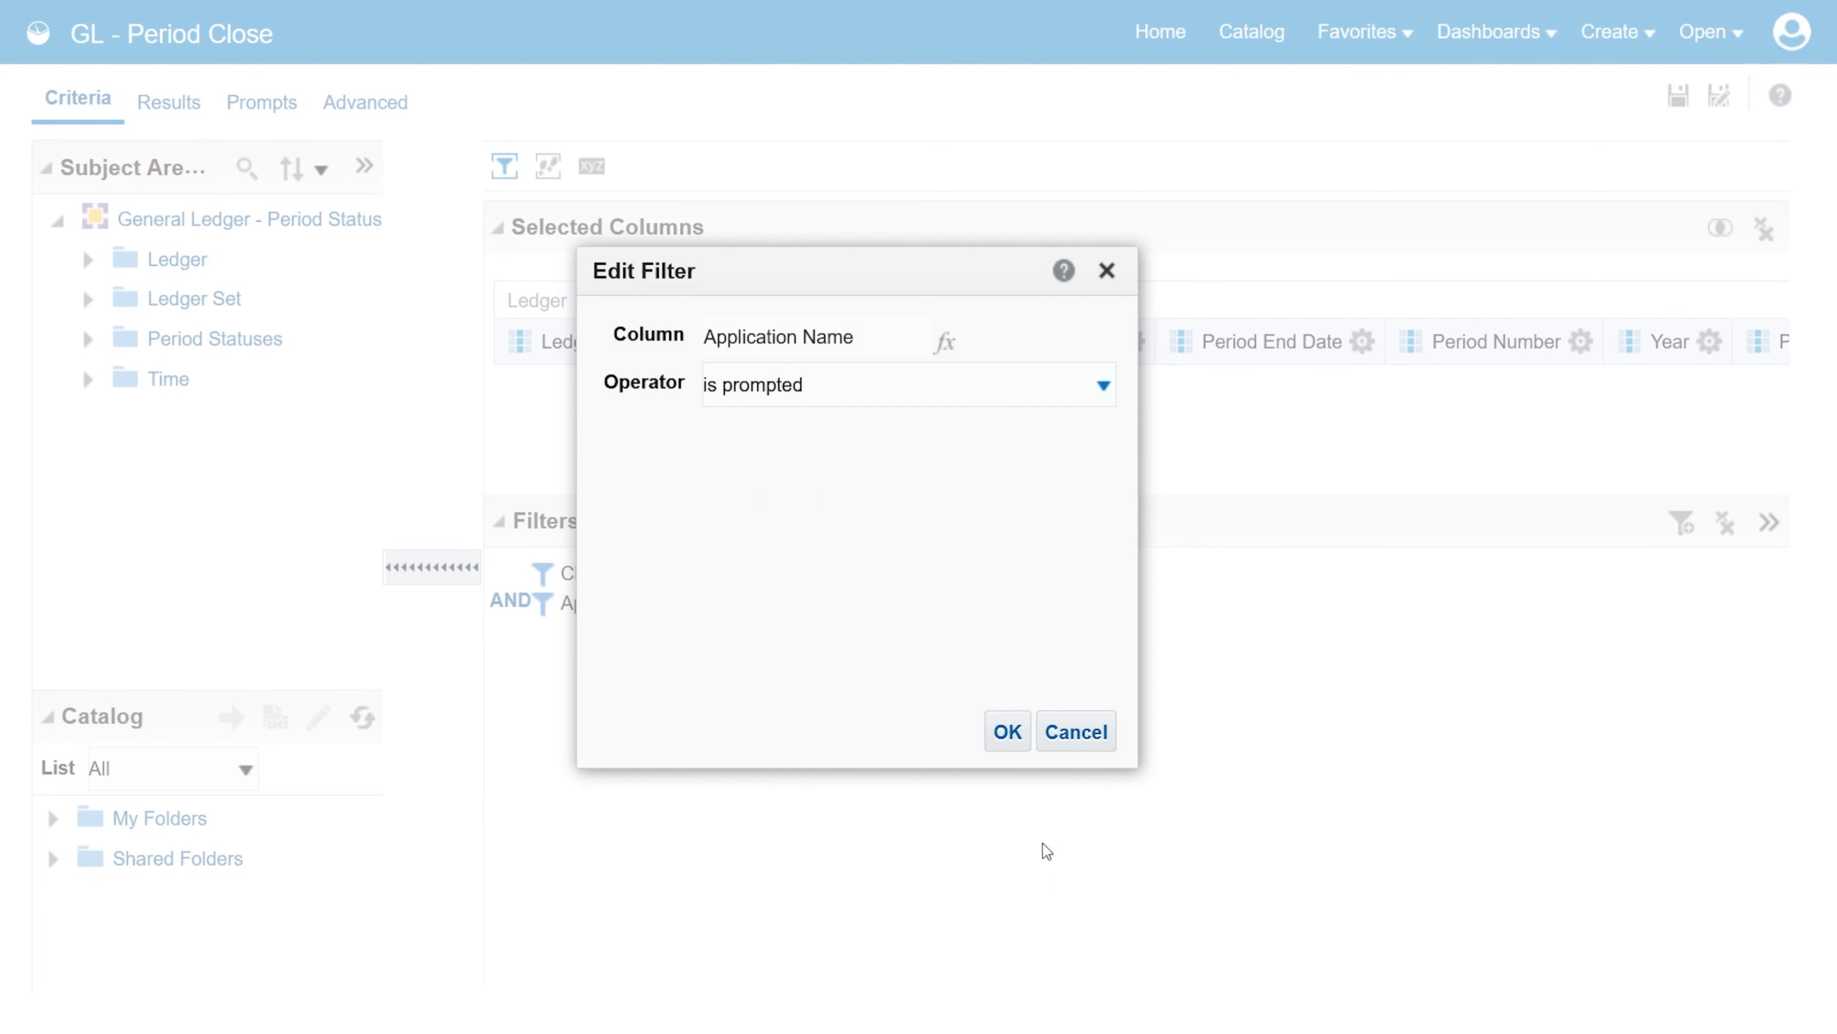
{"action": "left_click", "coordinate": [1009, 731]}
{"action": "left_click", "coordinate": [156, 105]}
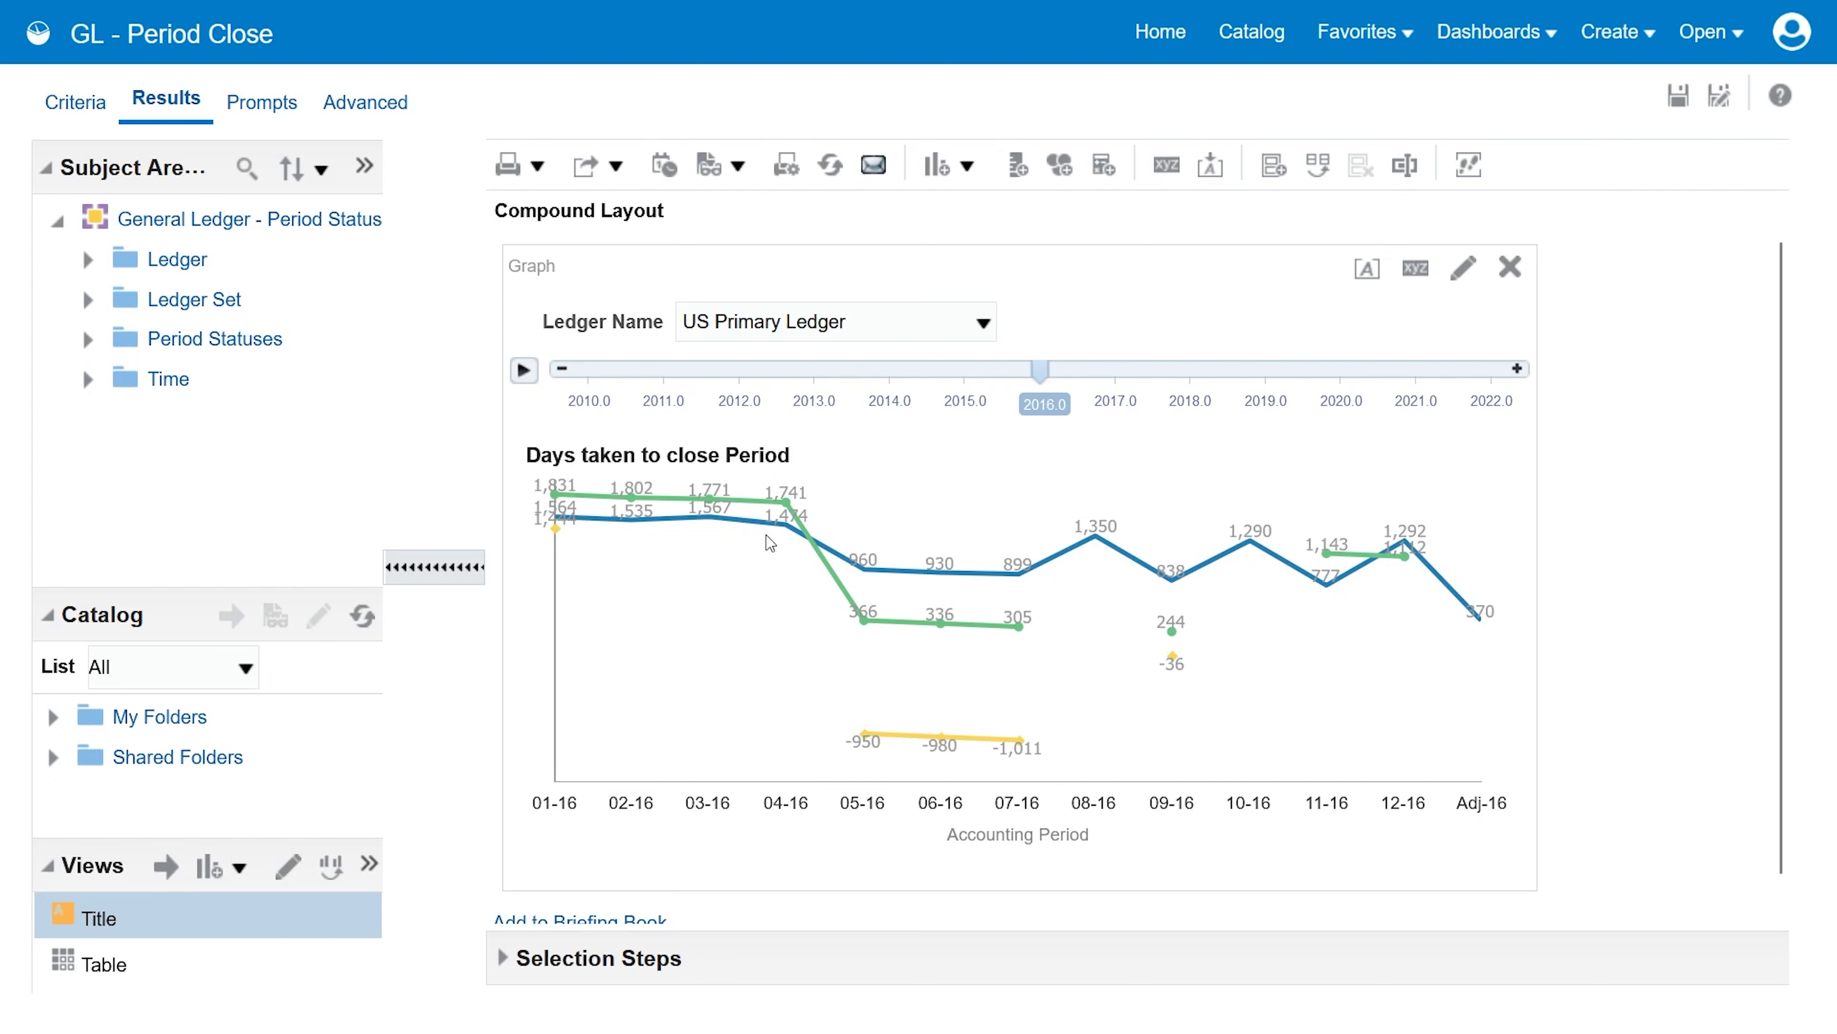
Switch the graph to year 2017 and set its data labels to show as Default (On rollover).
{"action": "left_click", "coordinate": [1126, 384]}
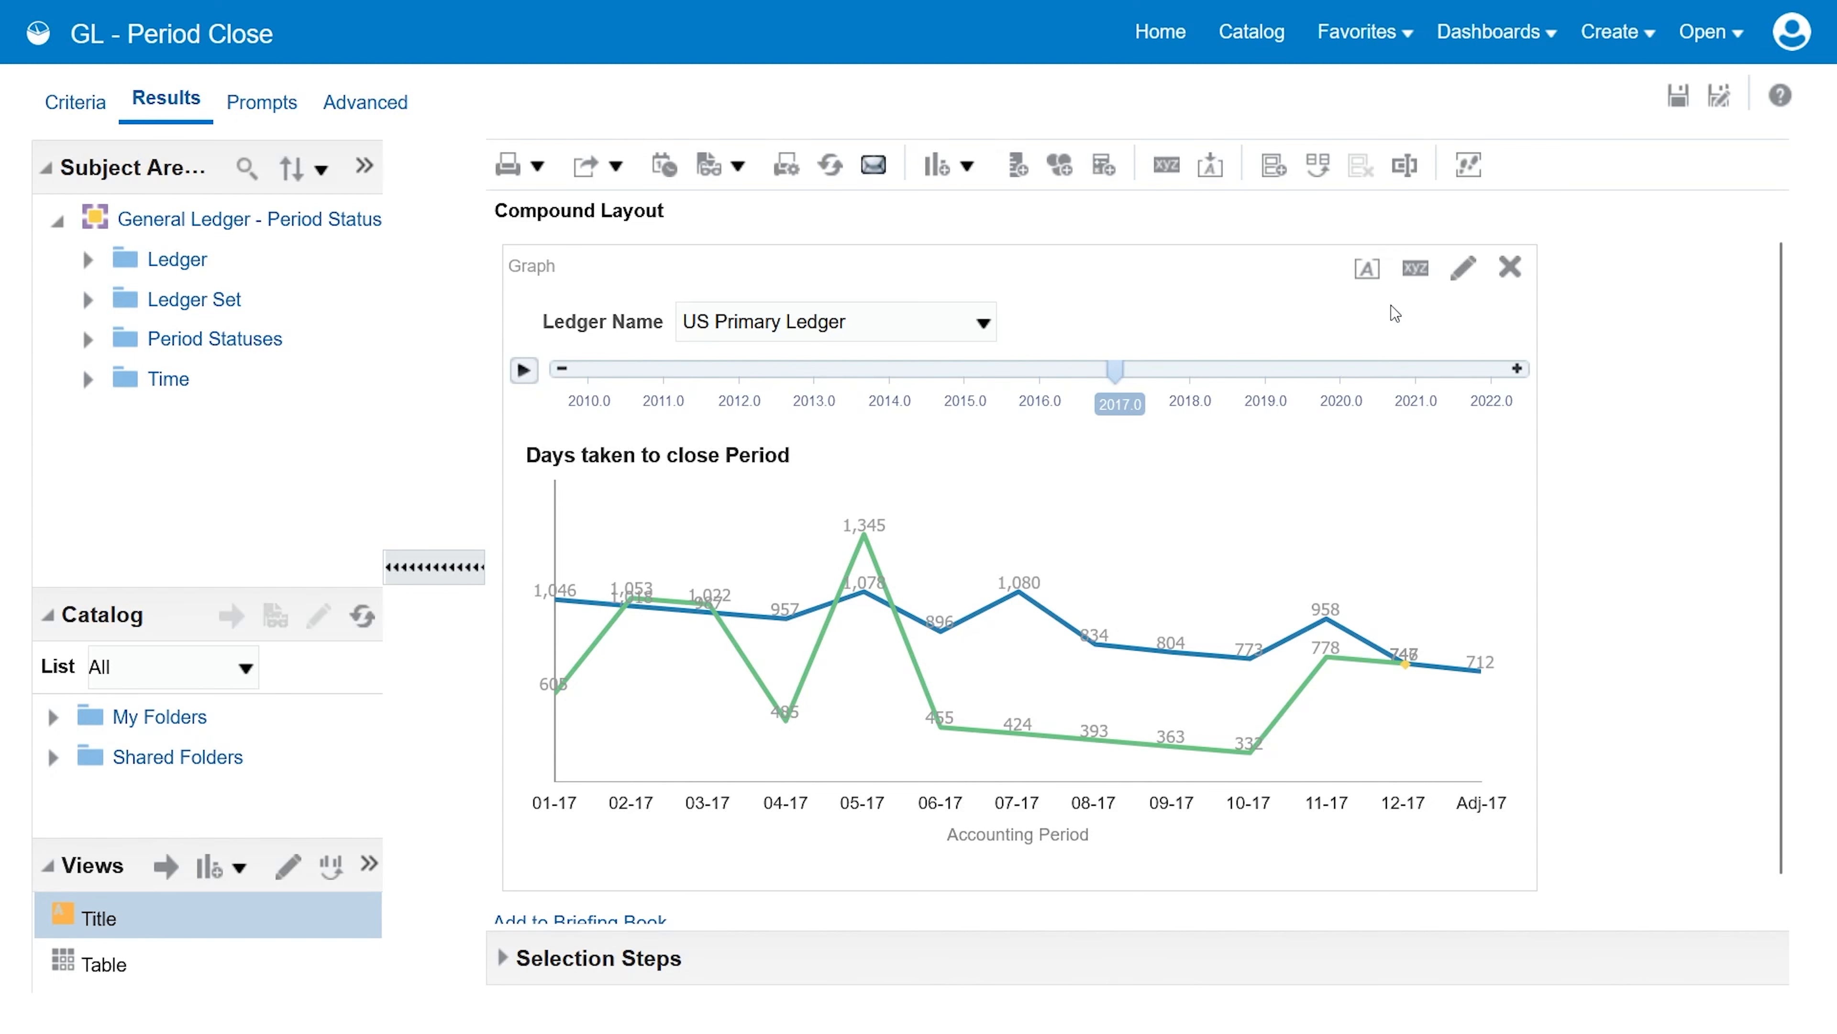
{"action": "left_click", "coordinate": [1416, 269]}
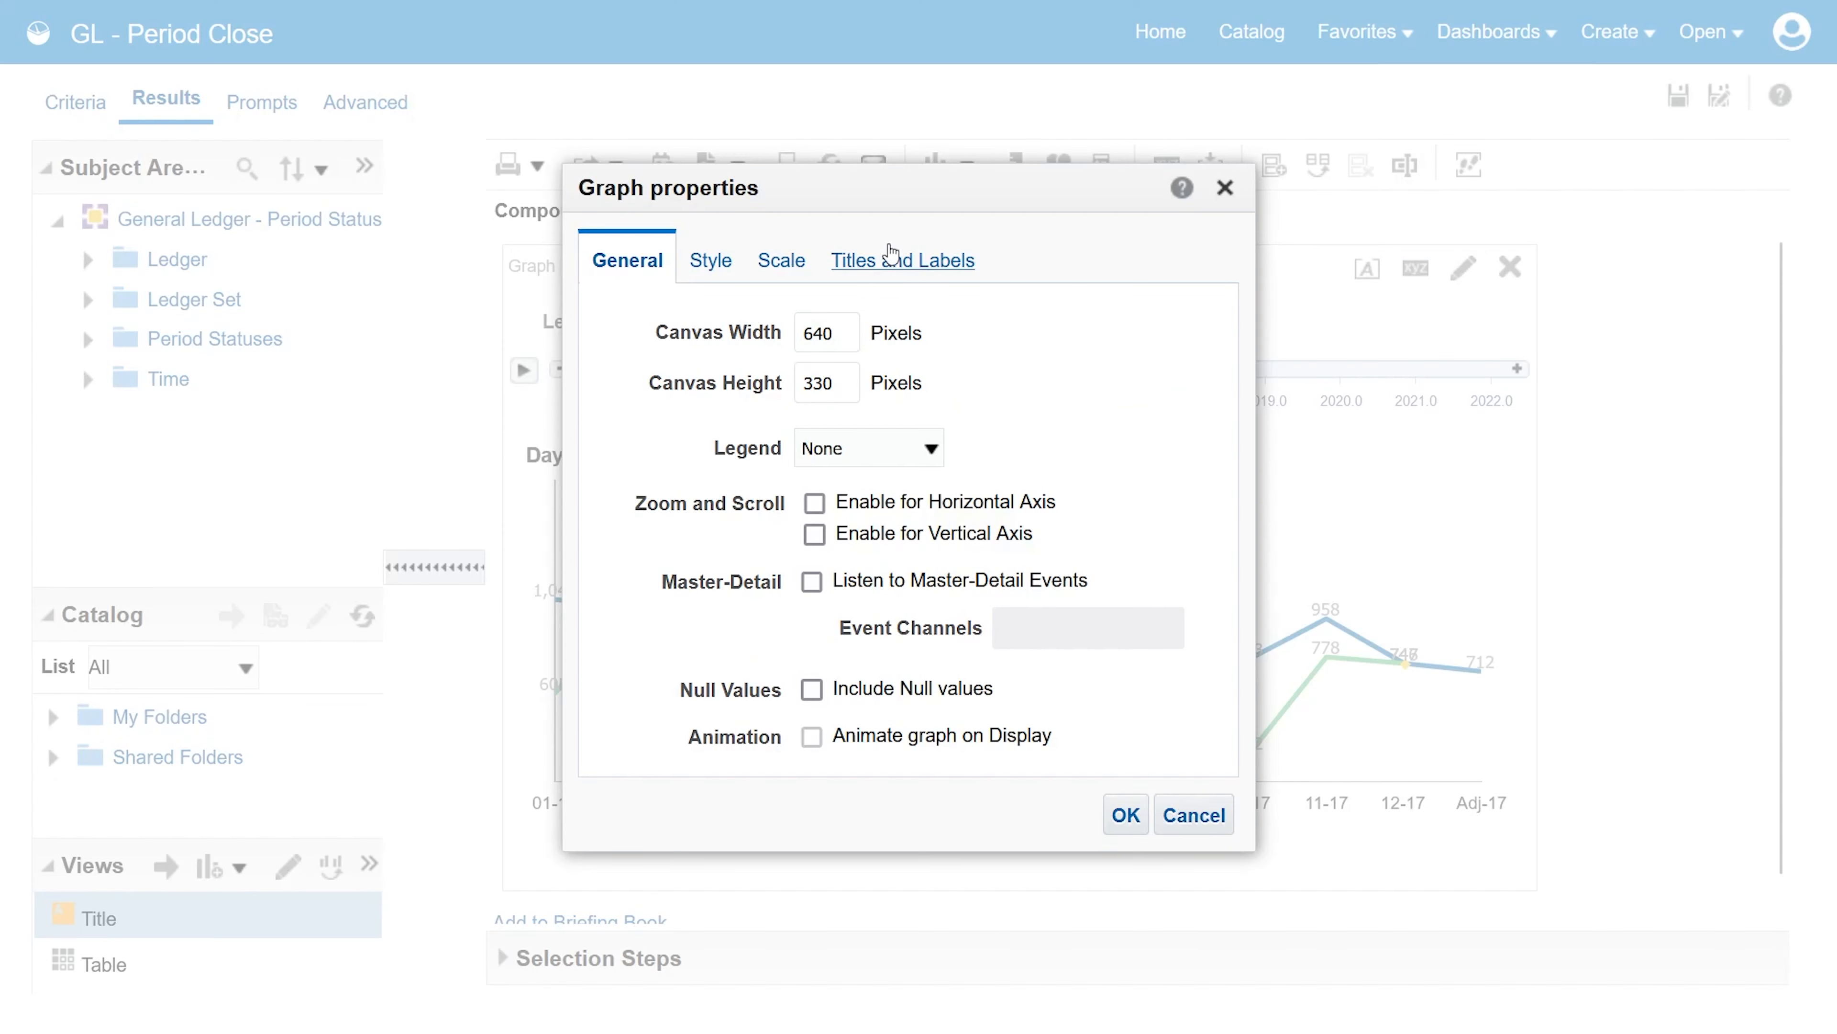
{"action": "left_click", "coordinate": [872, 269]}
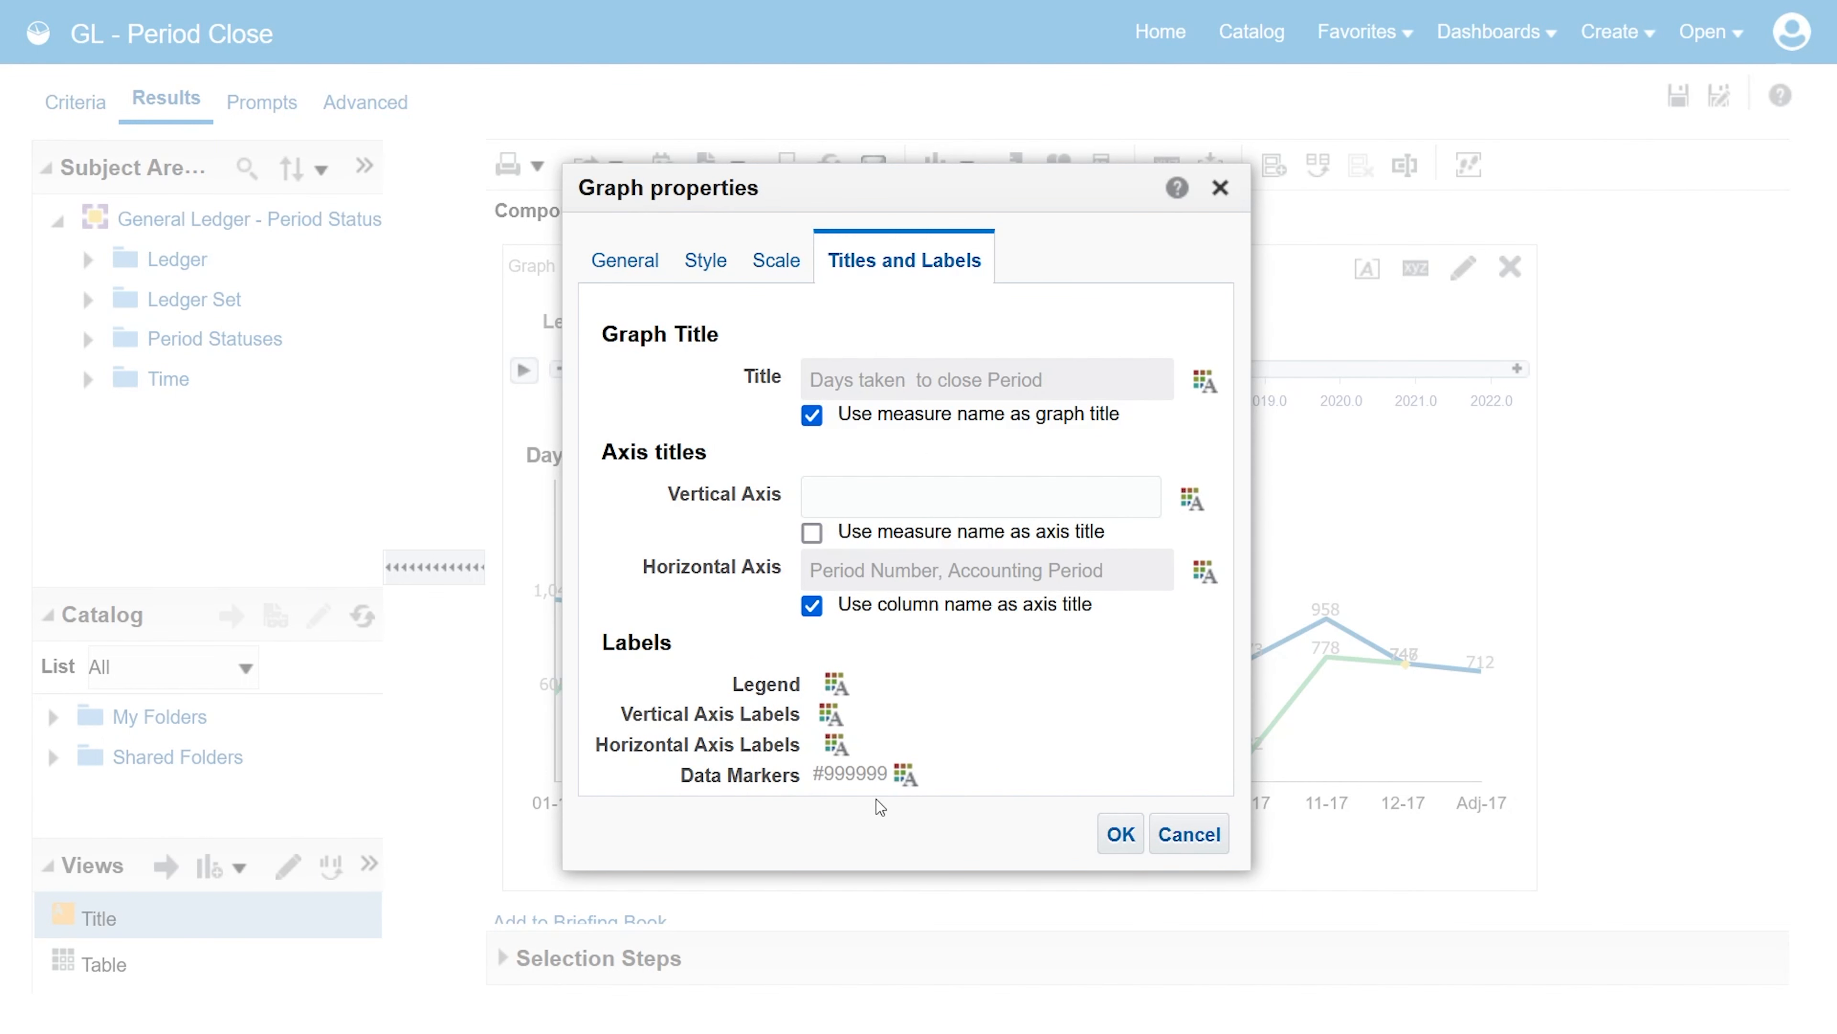
{"action": "left_click", "coordinate": [907, 774]}
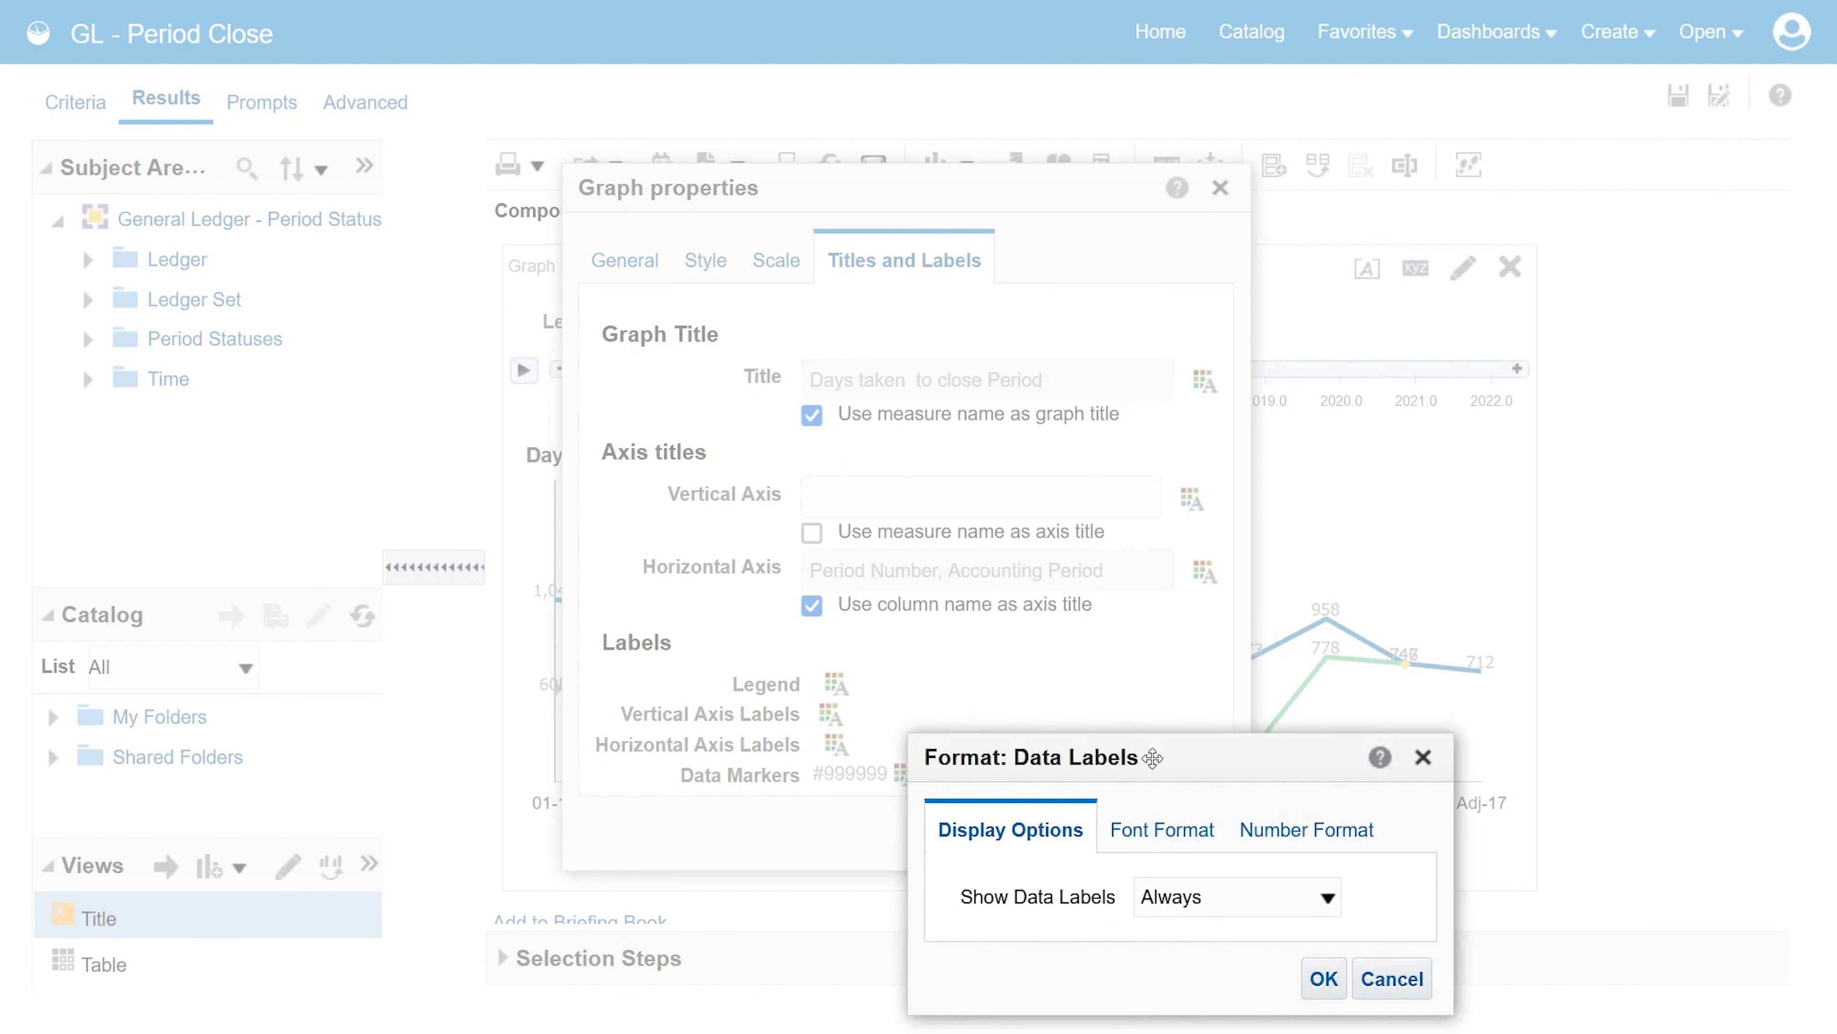
{"action": "left_click_drag", "start_coordinate": [1152, 759], "coordinate": [869, 390]}
{"action": "left_click", "coordinate": [927, 534]}
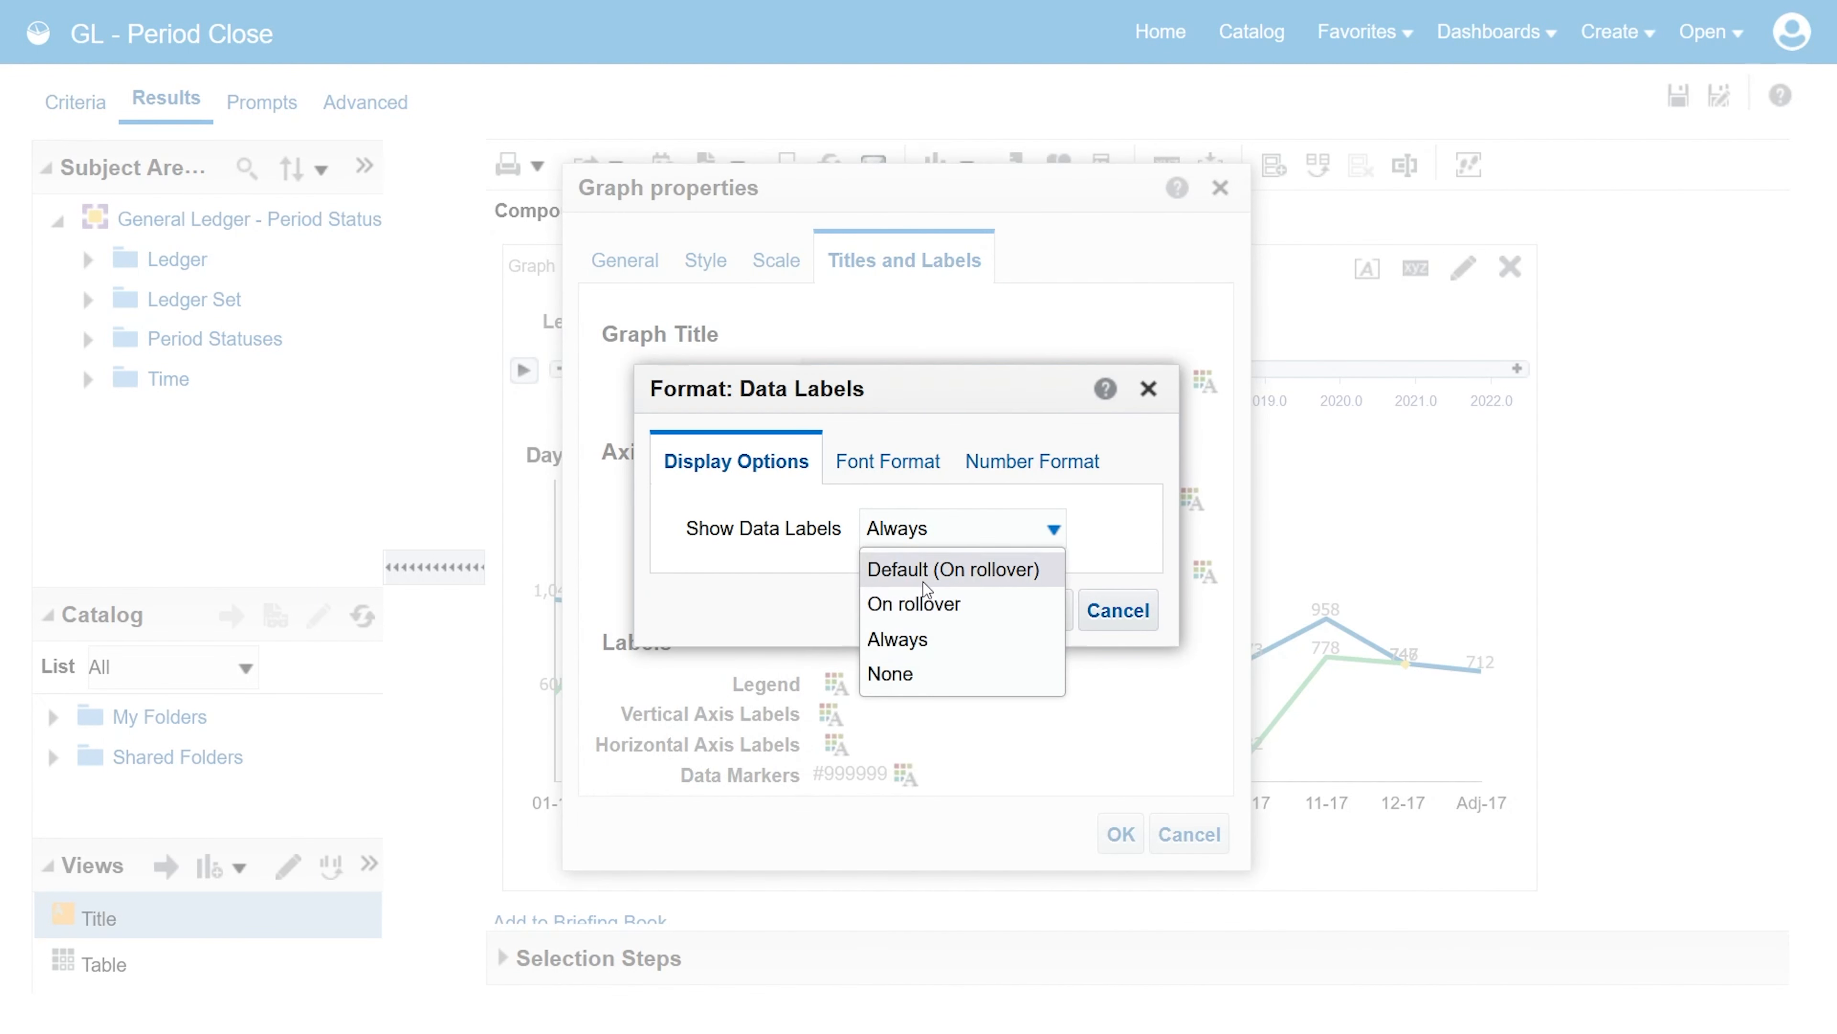
{"action": "left_click", "coordinate": [940, 569]}
{"action": "left_click", "coordinate": [1050, 611]}
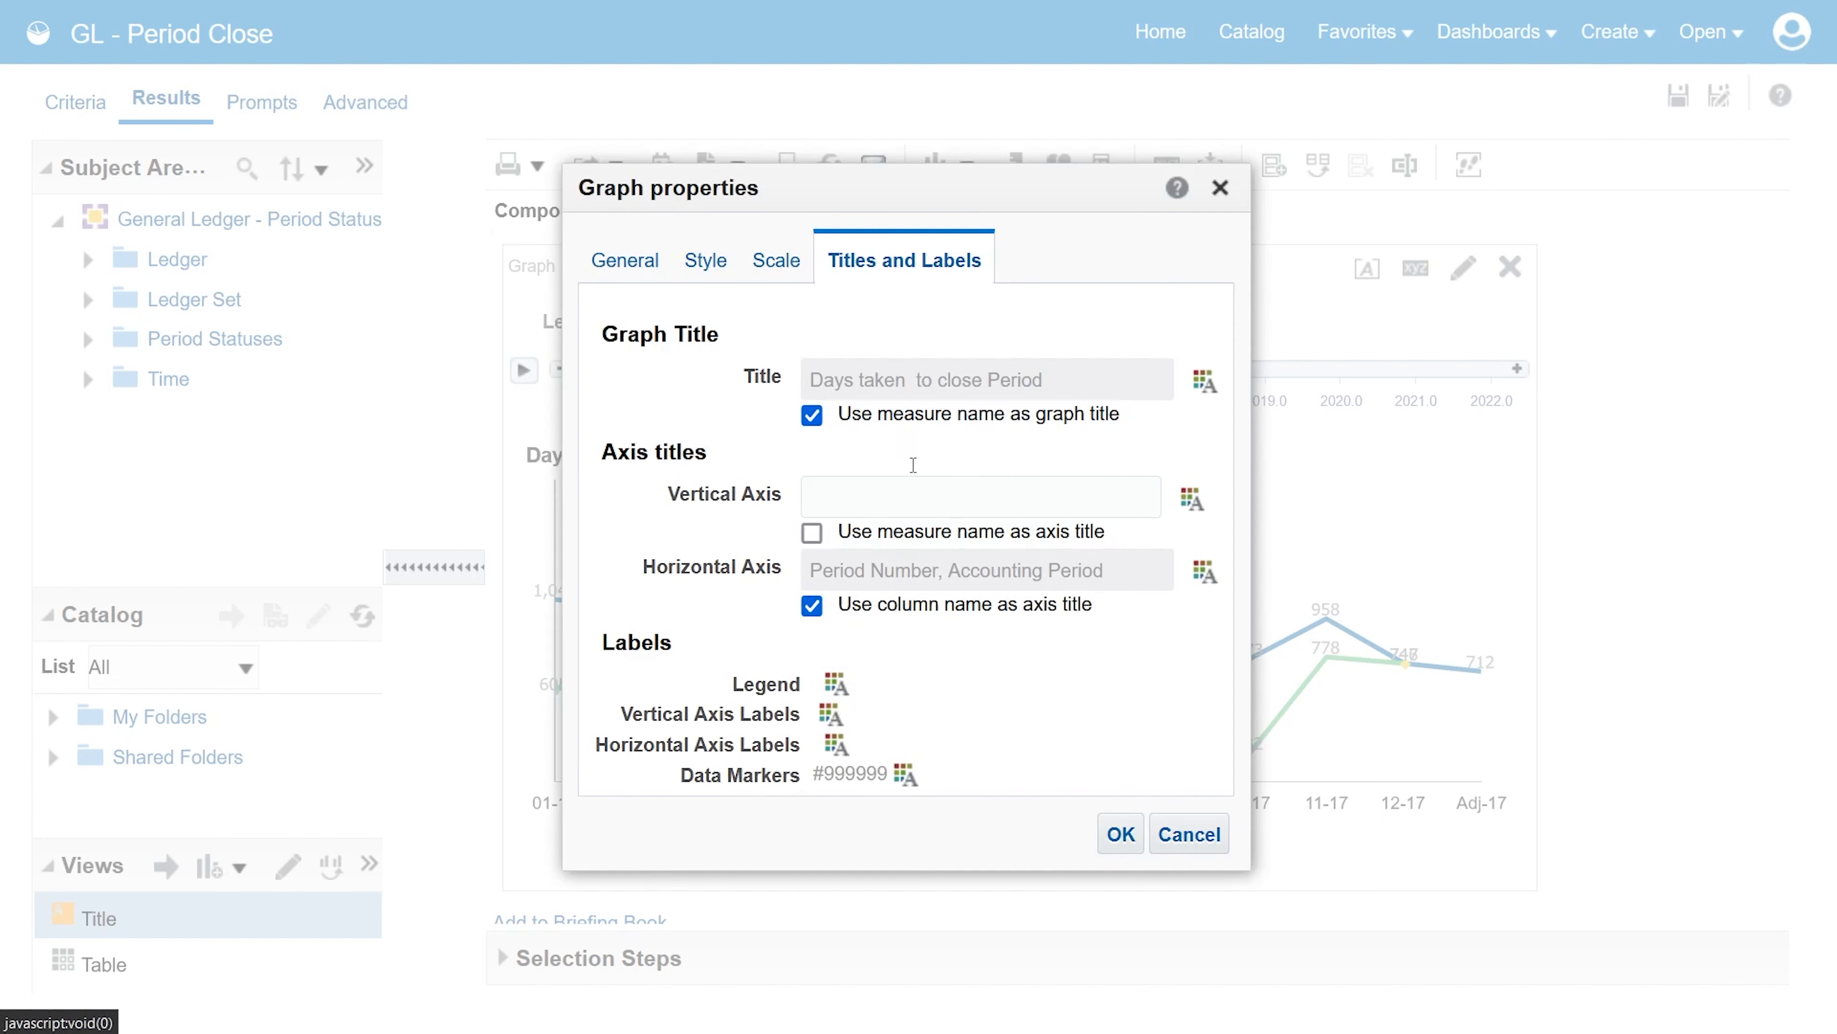
Turn on the graph's horizontal major grid lines and set their color to light grey #EEEEEE.
{"action": "left_click", "coordinate": [697, 262]}
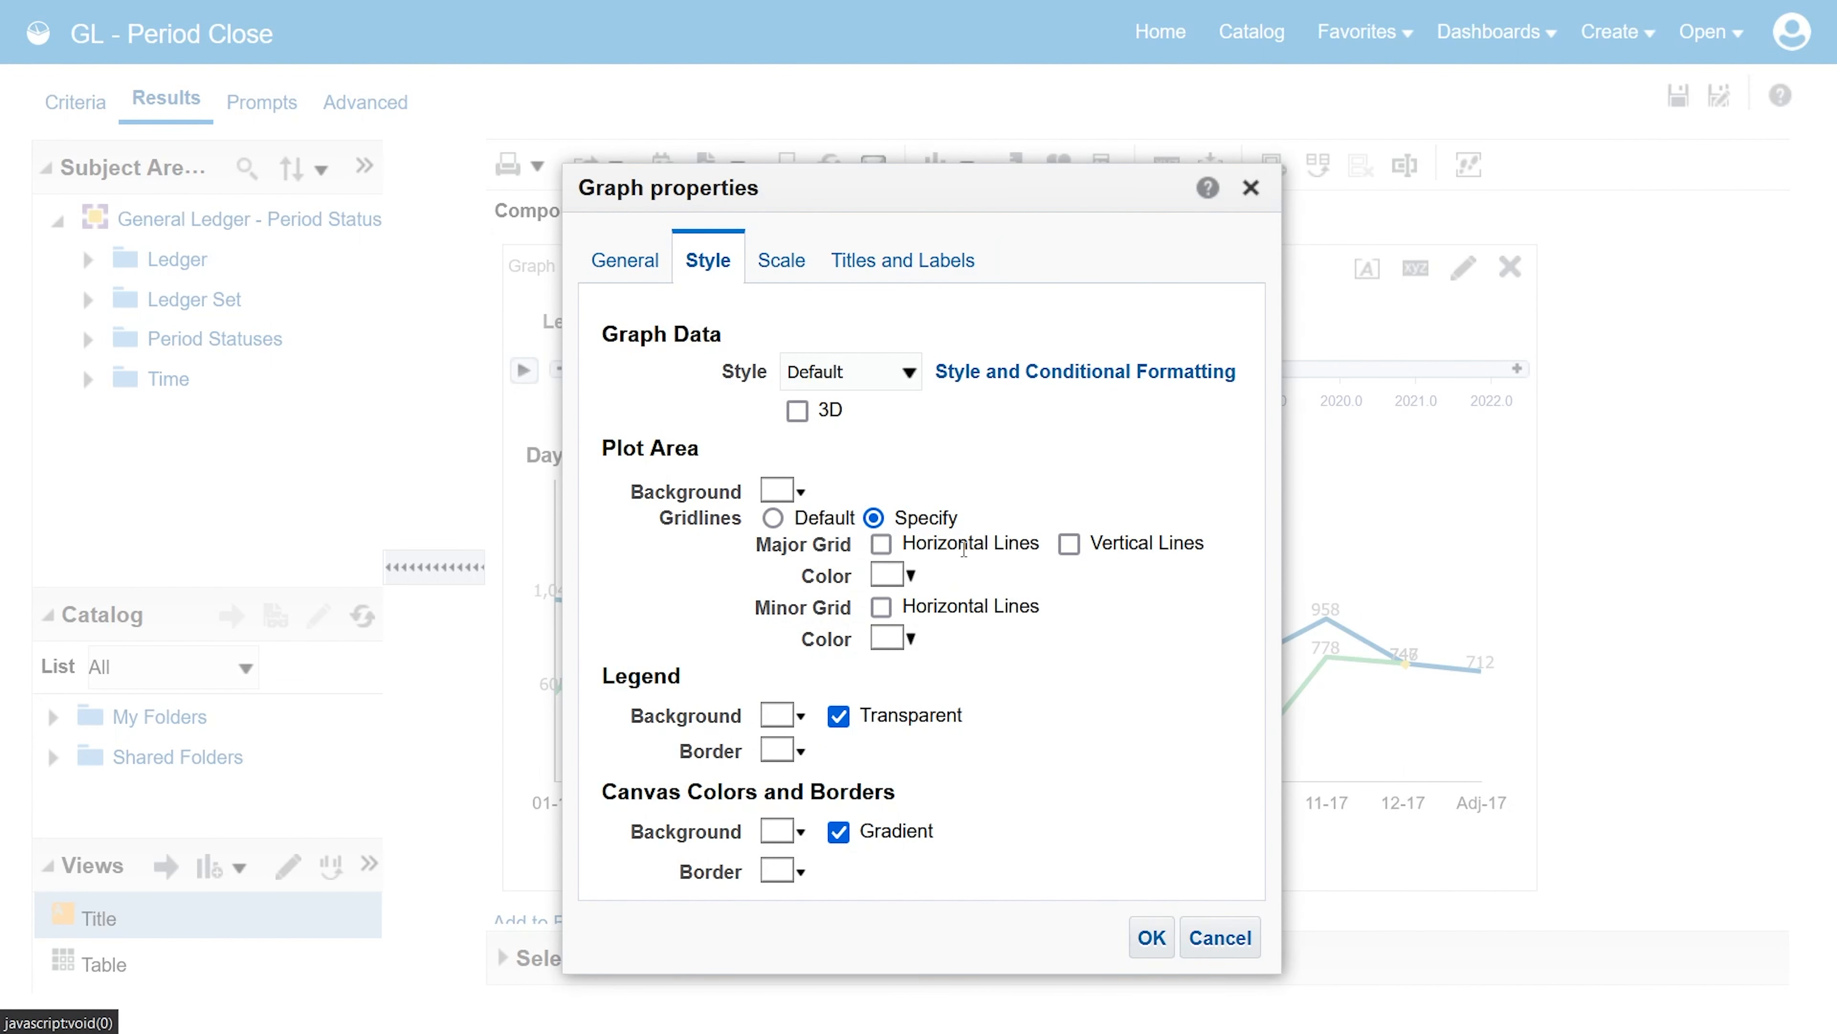
{"action": "left_click", "coordinate": [881, 544]}
{"action": "left_click", "coordinate": [911, 576]}
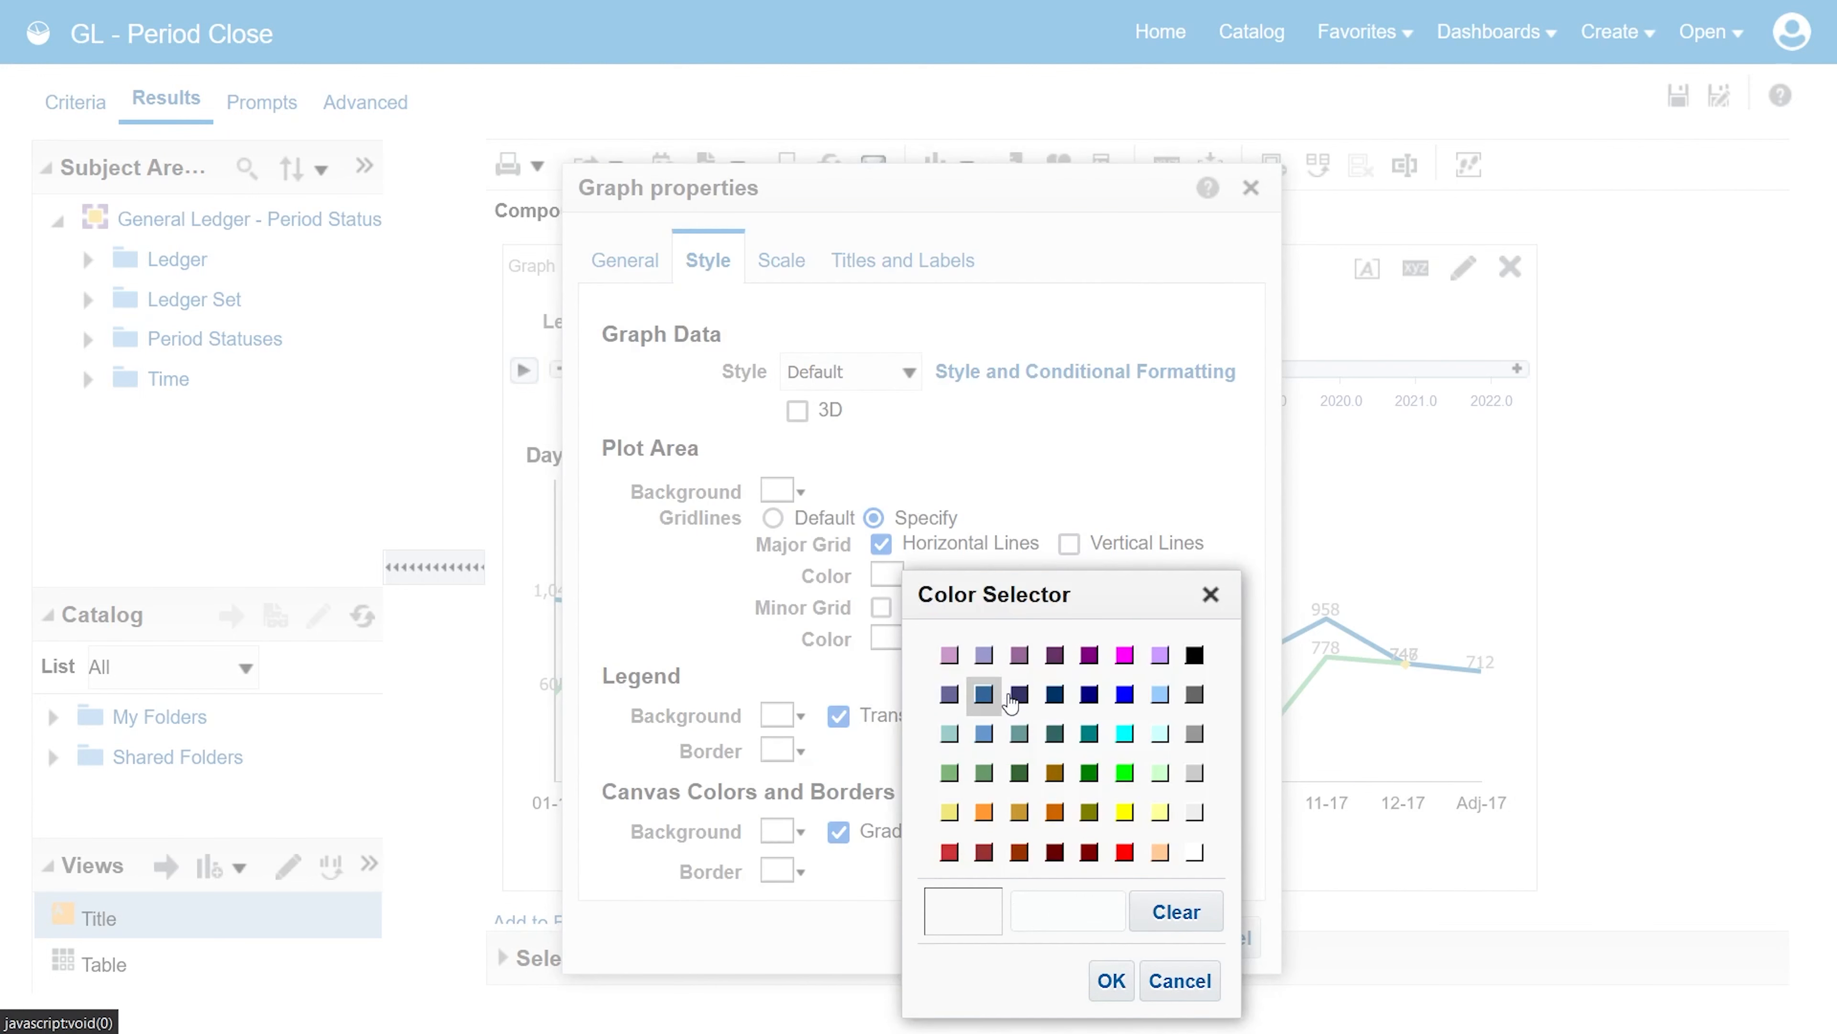
{"action": "left_click", "coordinate": [1194, 811]}
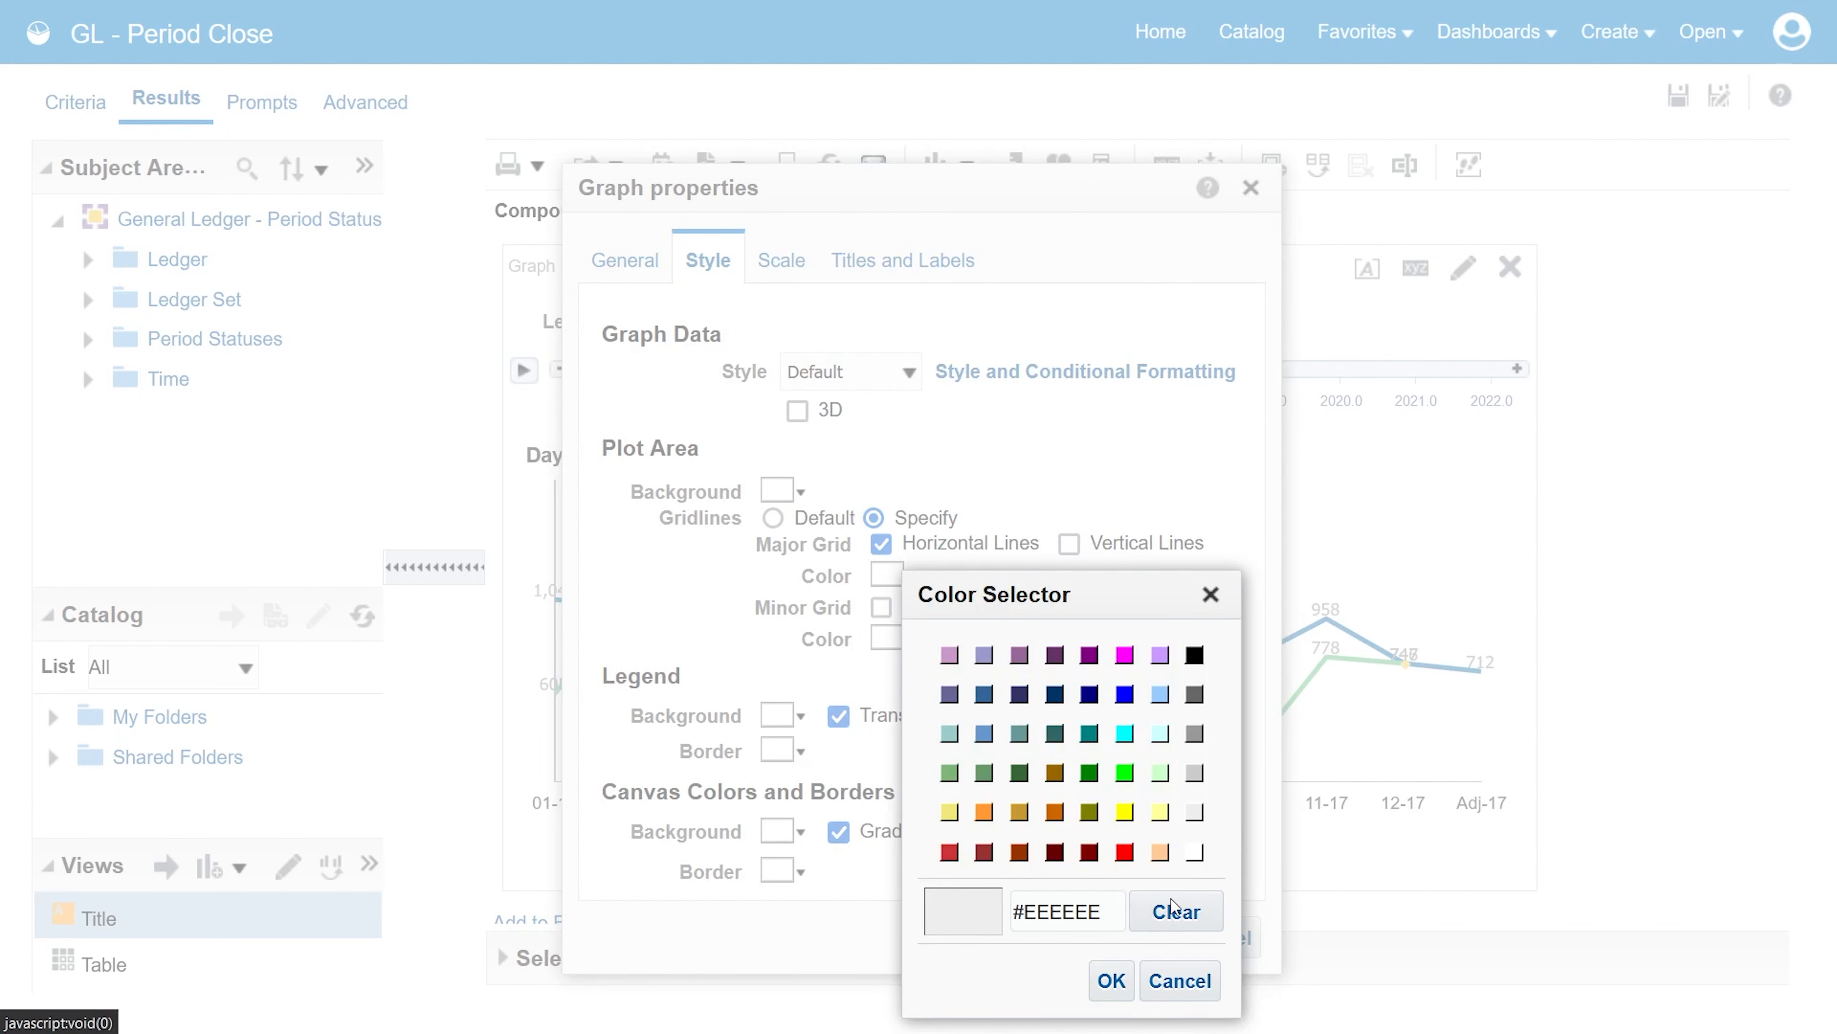
{"action": "left_click", "coordinate": [1111, 981]}
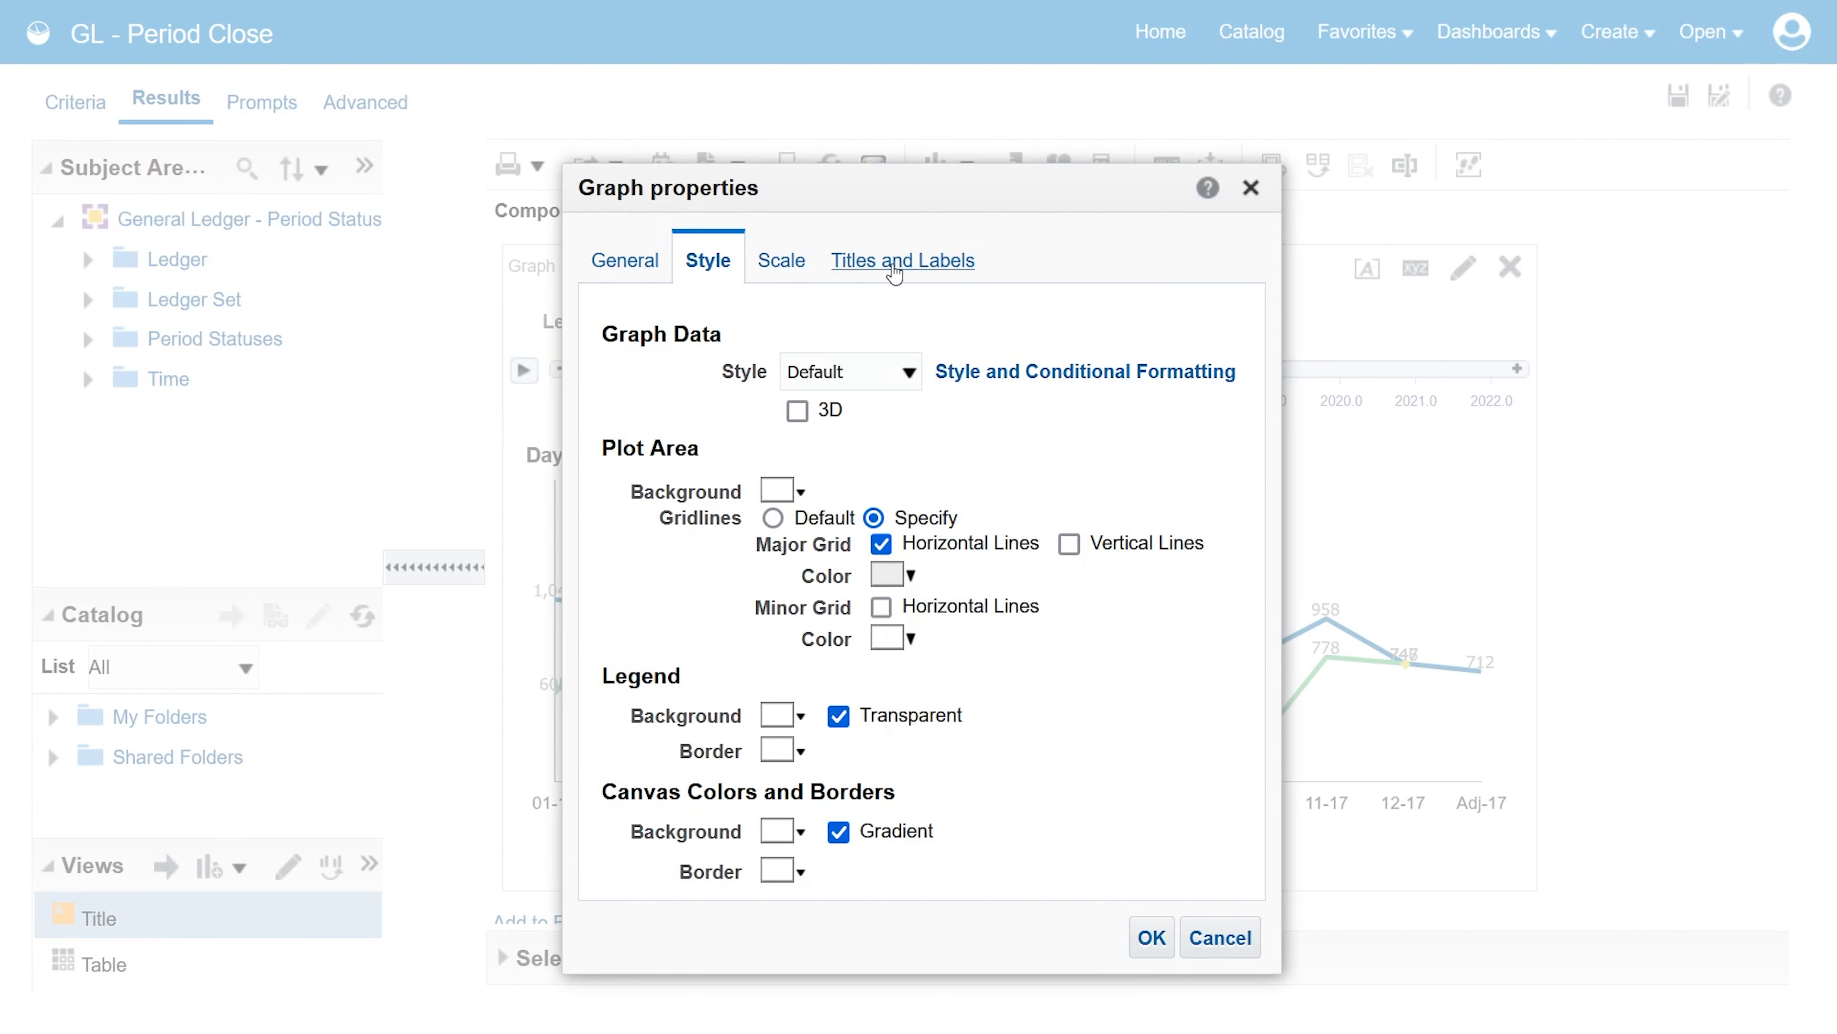
Set the graph's vertical axis labels to Default (Show) and apply the graph properties.
{"action": "left_click", "coordinate": [895, 262]}
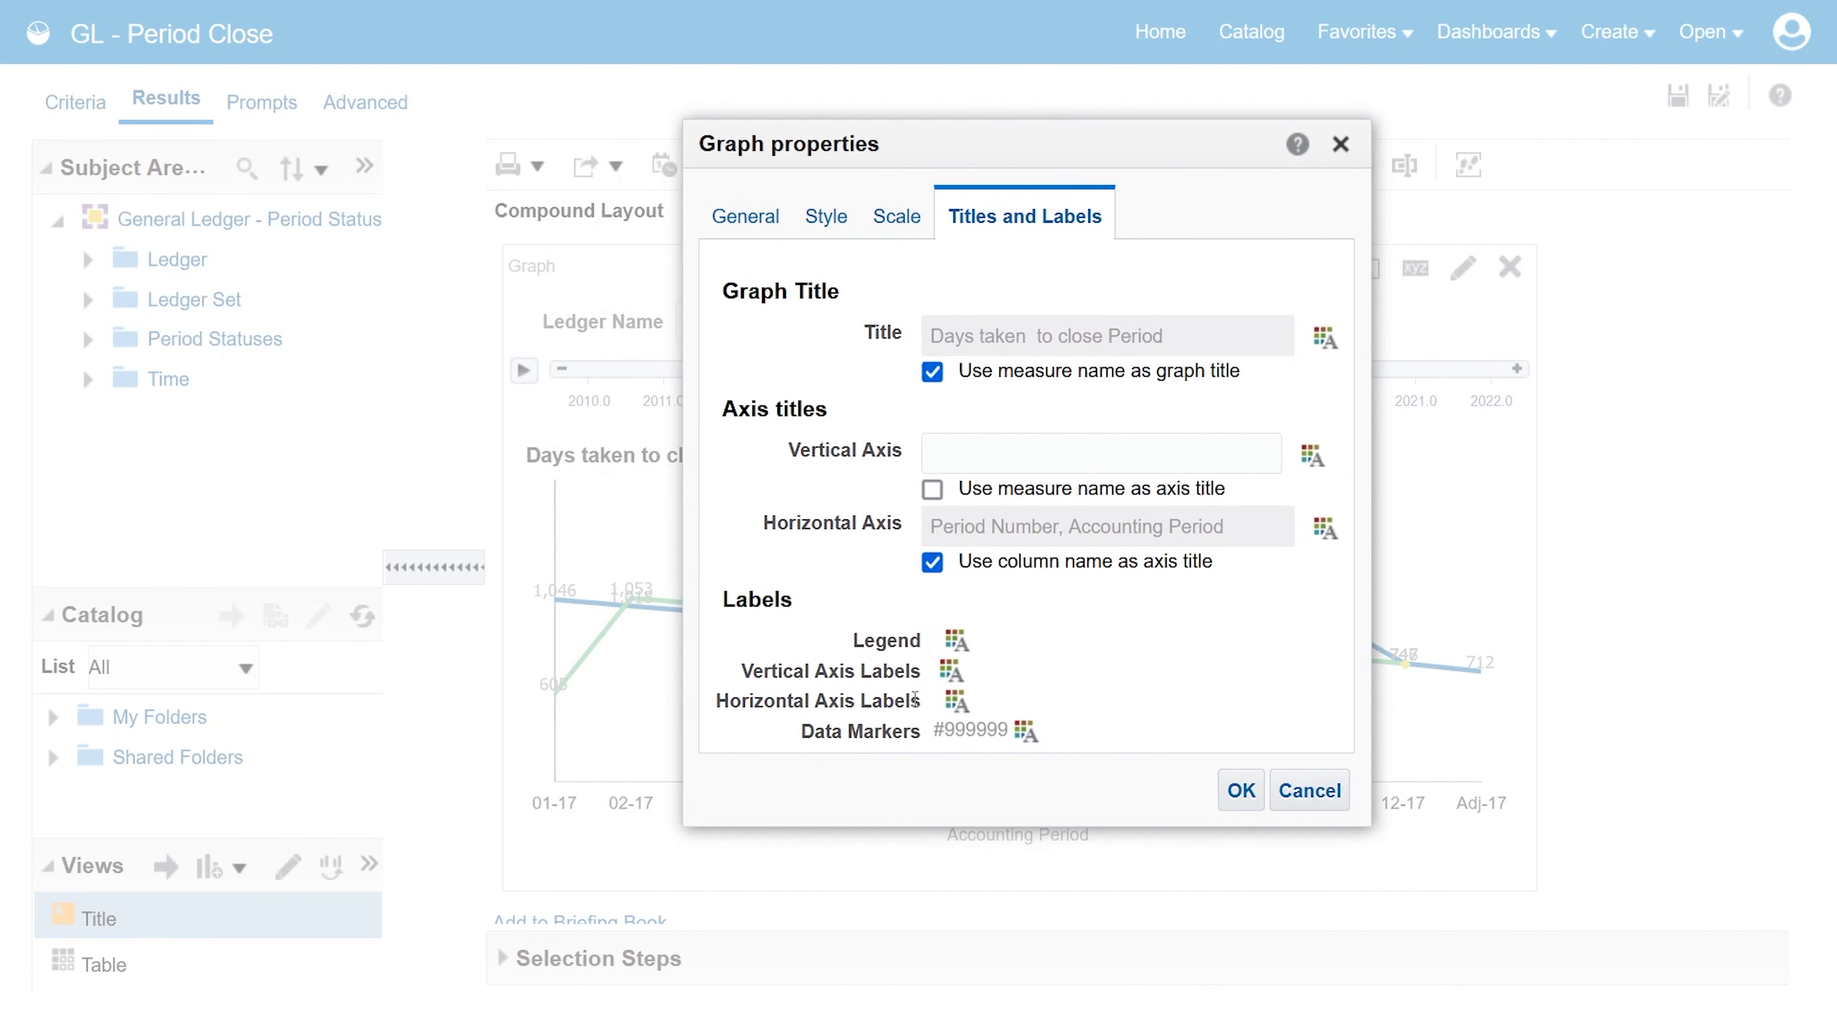
{"action": "left_click", "coordinate": [951, 671]}
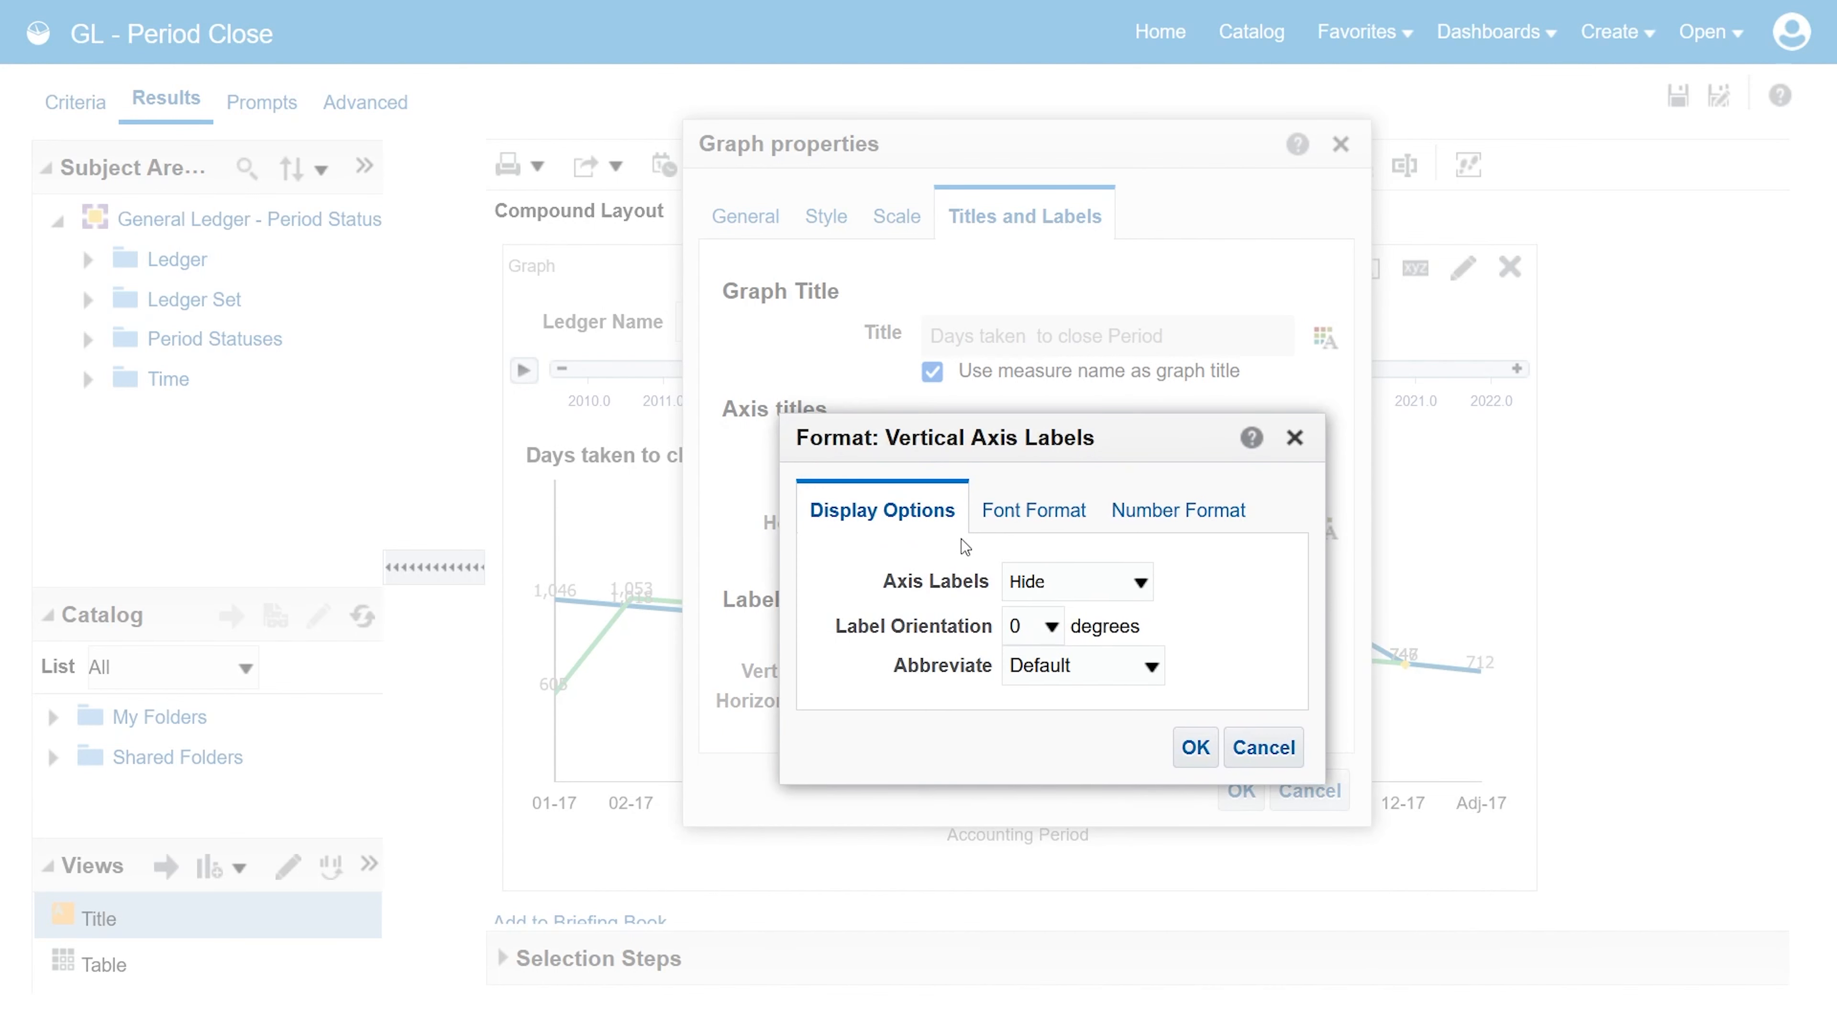
{"action": "left_click", "coordinate": [1027, 582]}
{"action": "left_click", "coordinate": [1034, 621]}
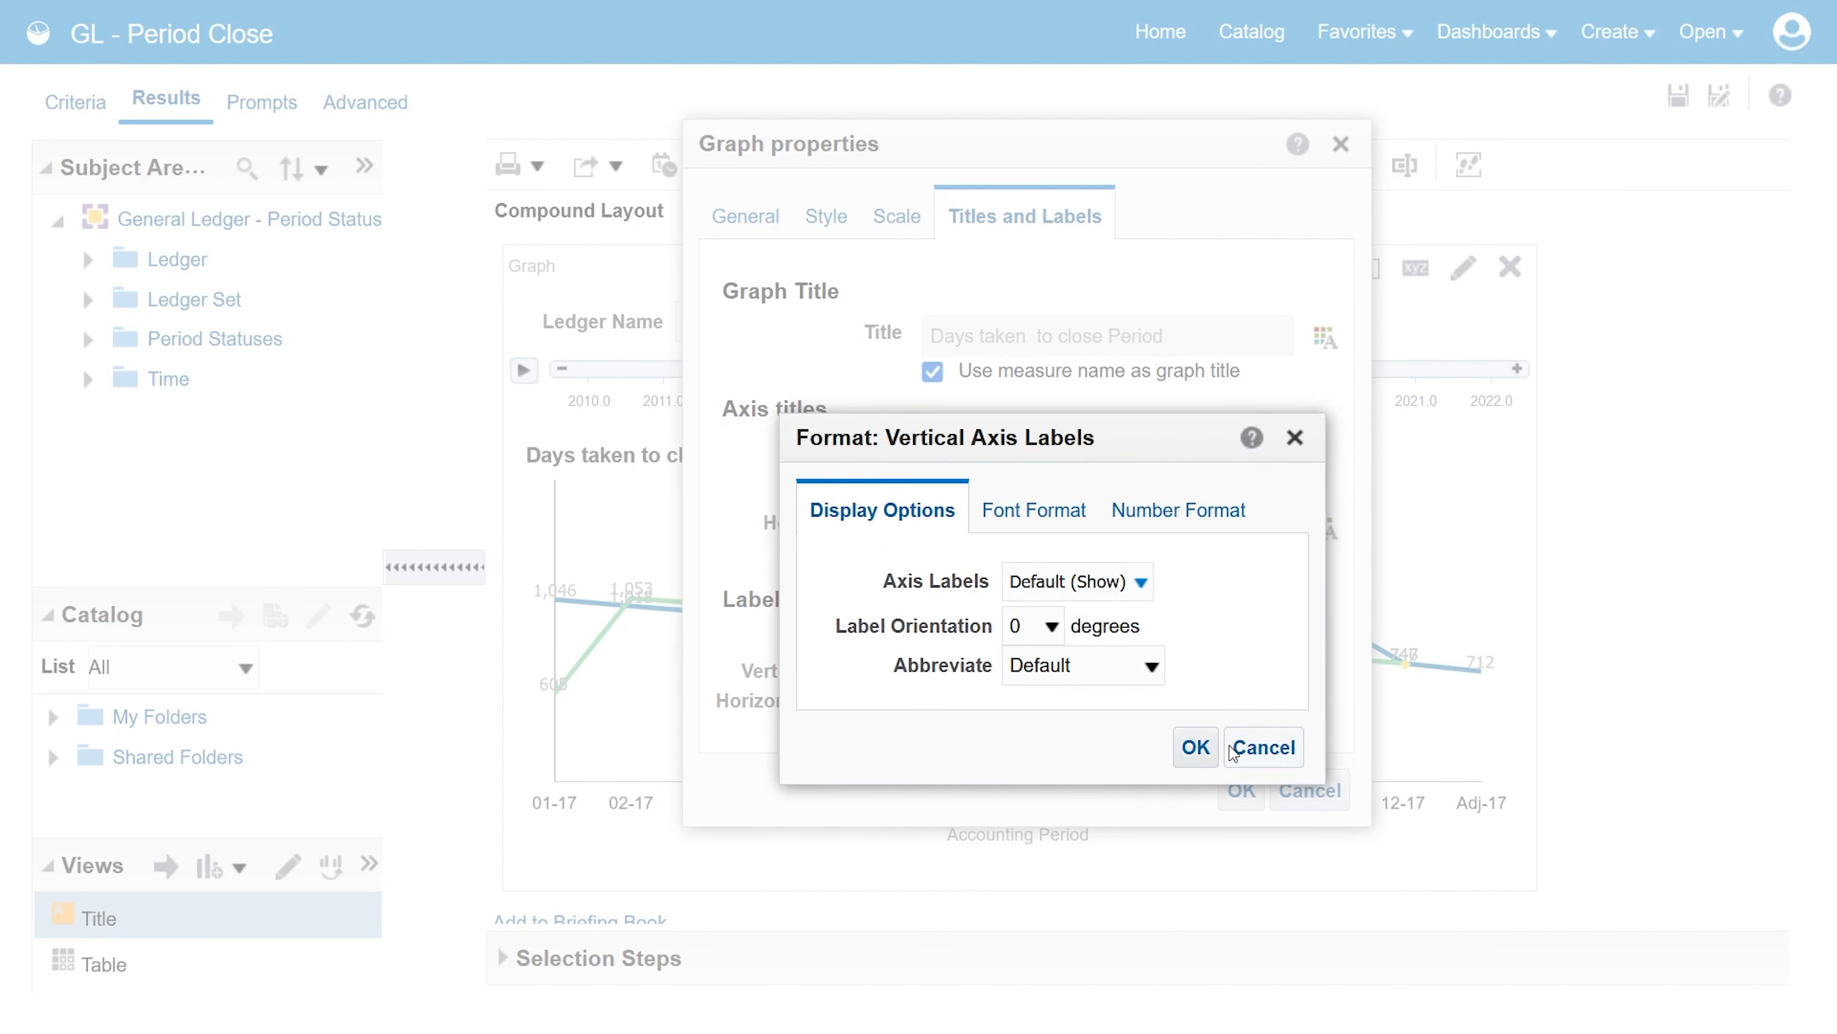
{"action": "left_click", "coordinate": [1195, 747]}
{"action": "left_click", "coordinate": [1241, 791]}
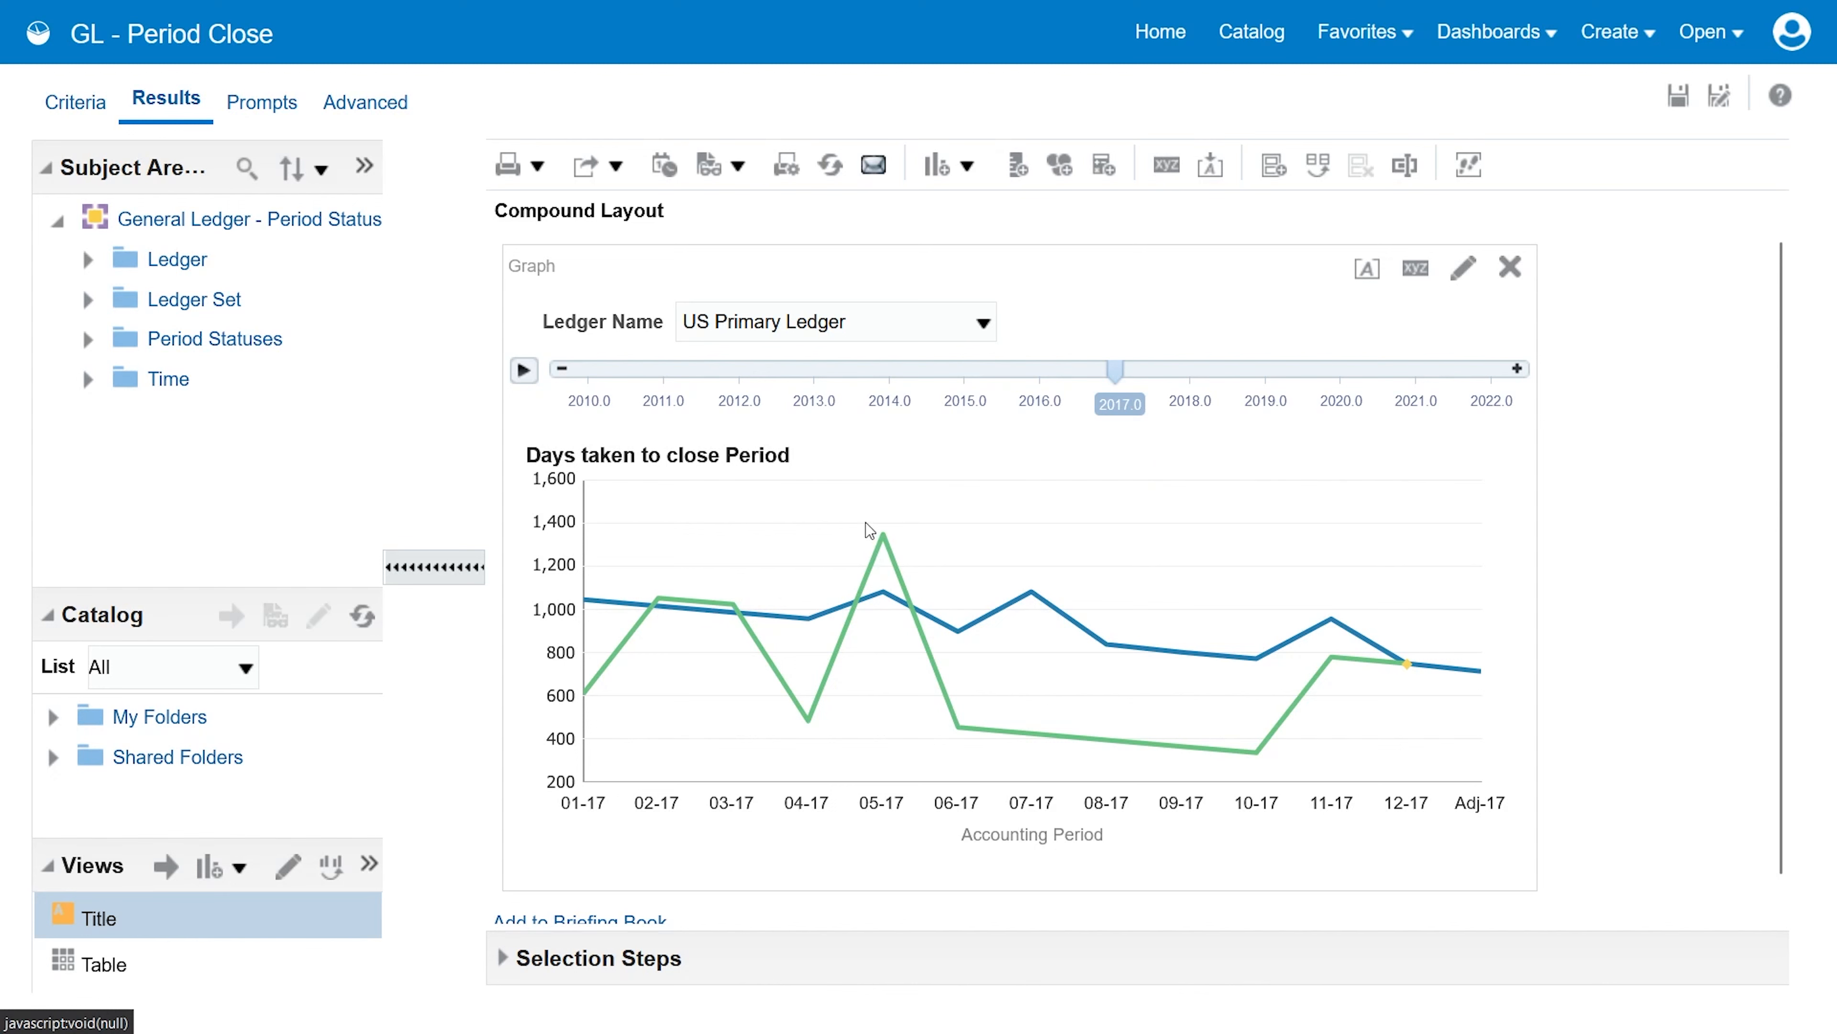
{"action": "mouse_move", "coordinate": [884, 601]}
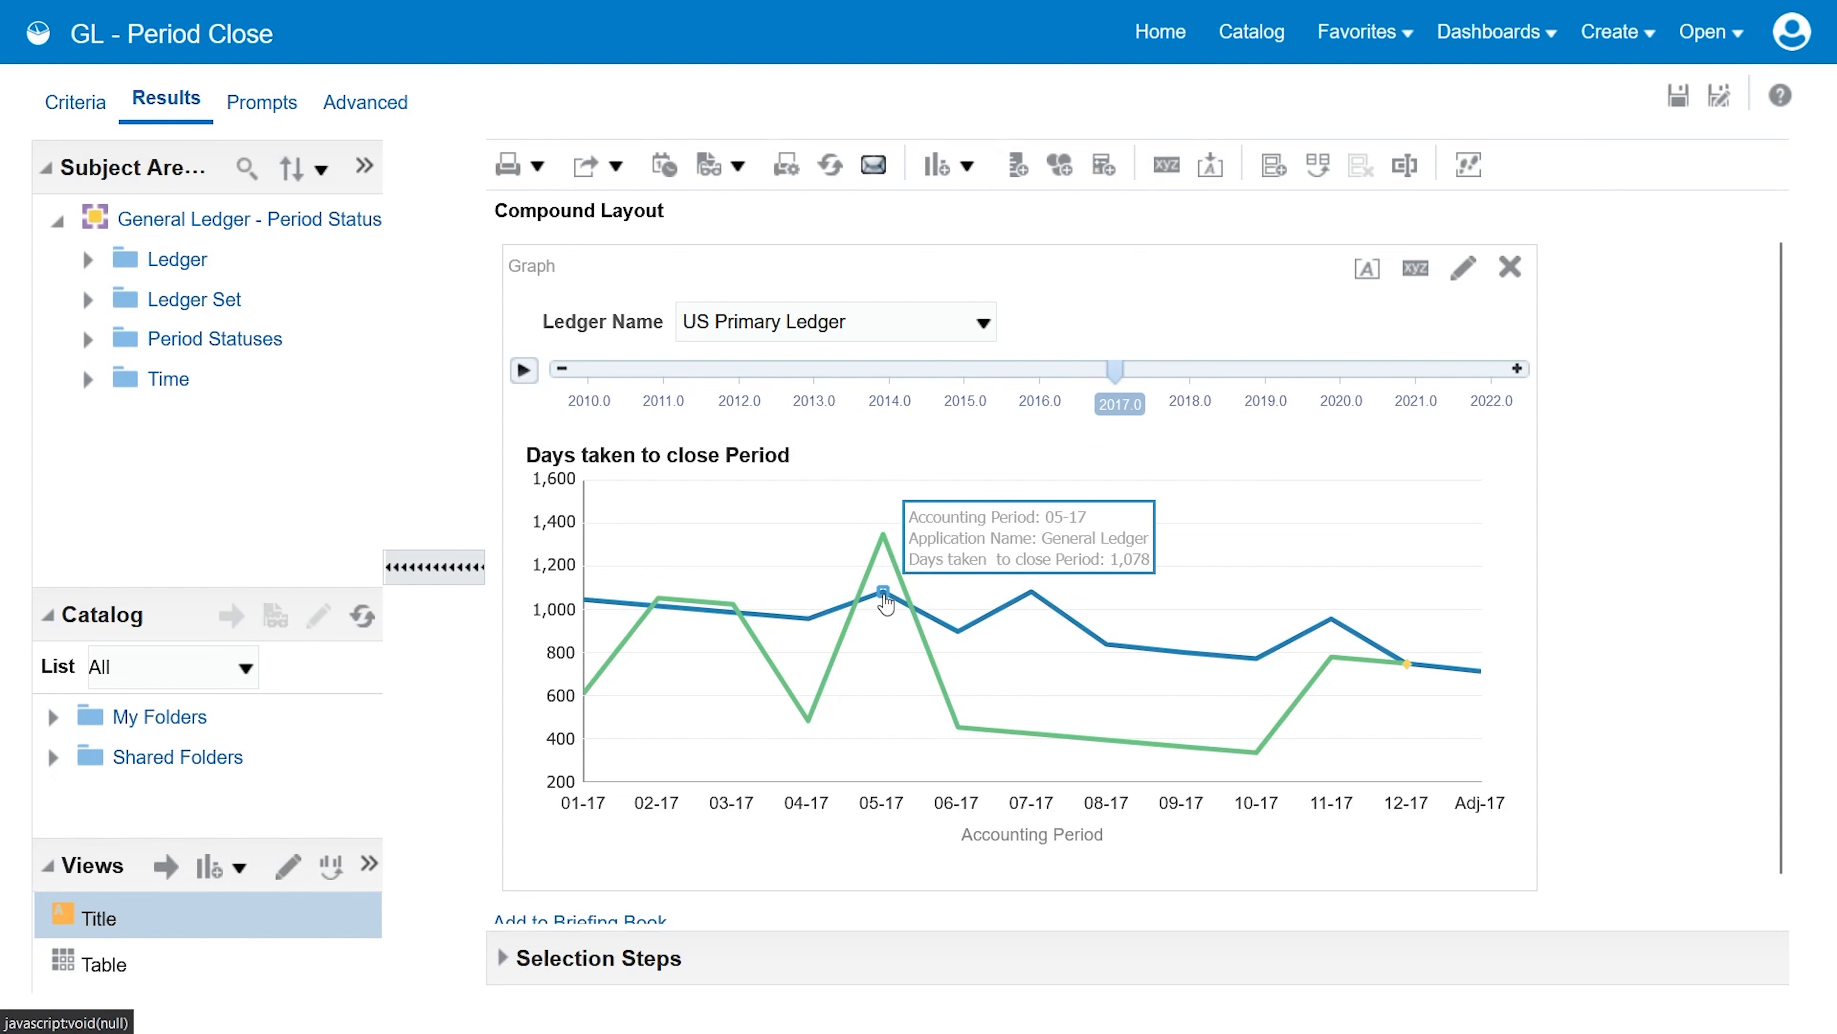
{"action": "mouse_move", "coordinate": [1031, 597]}
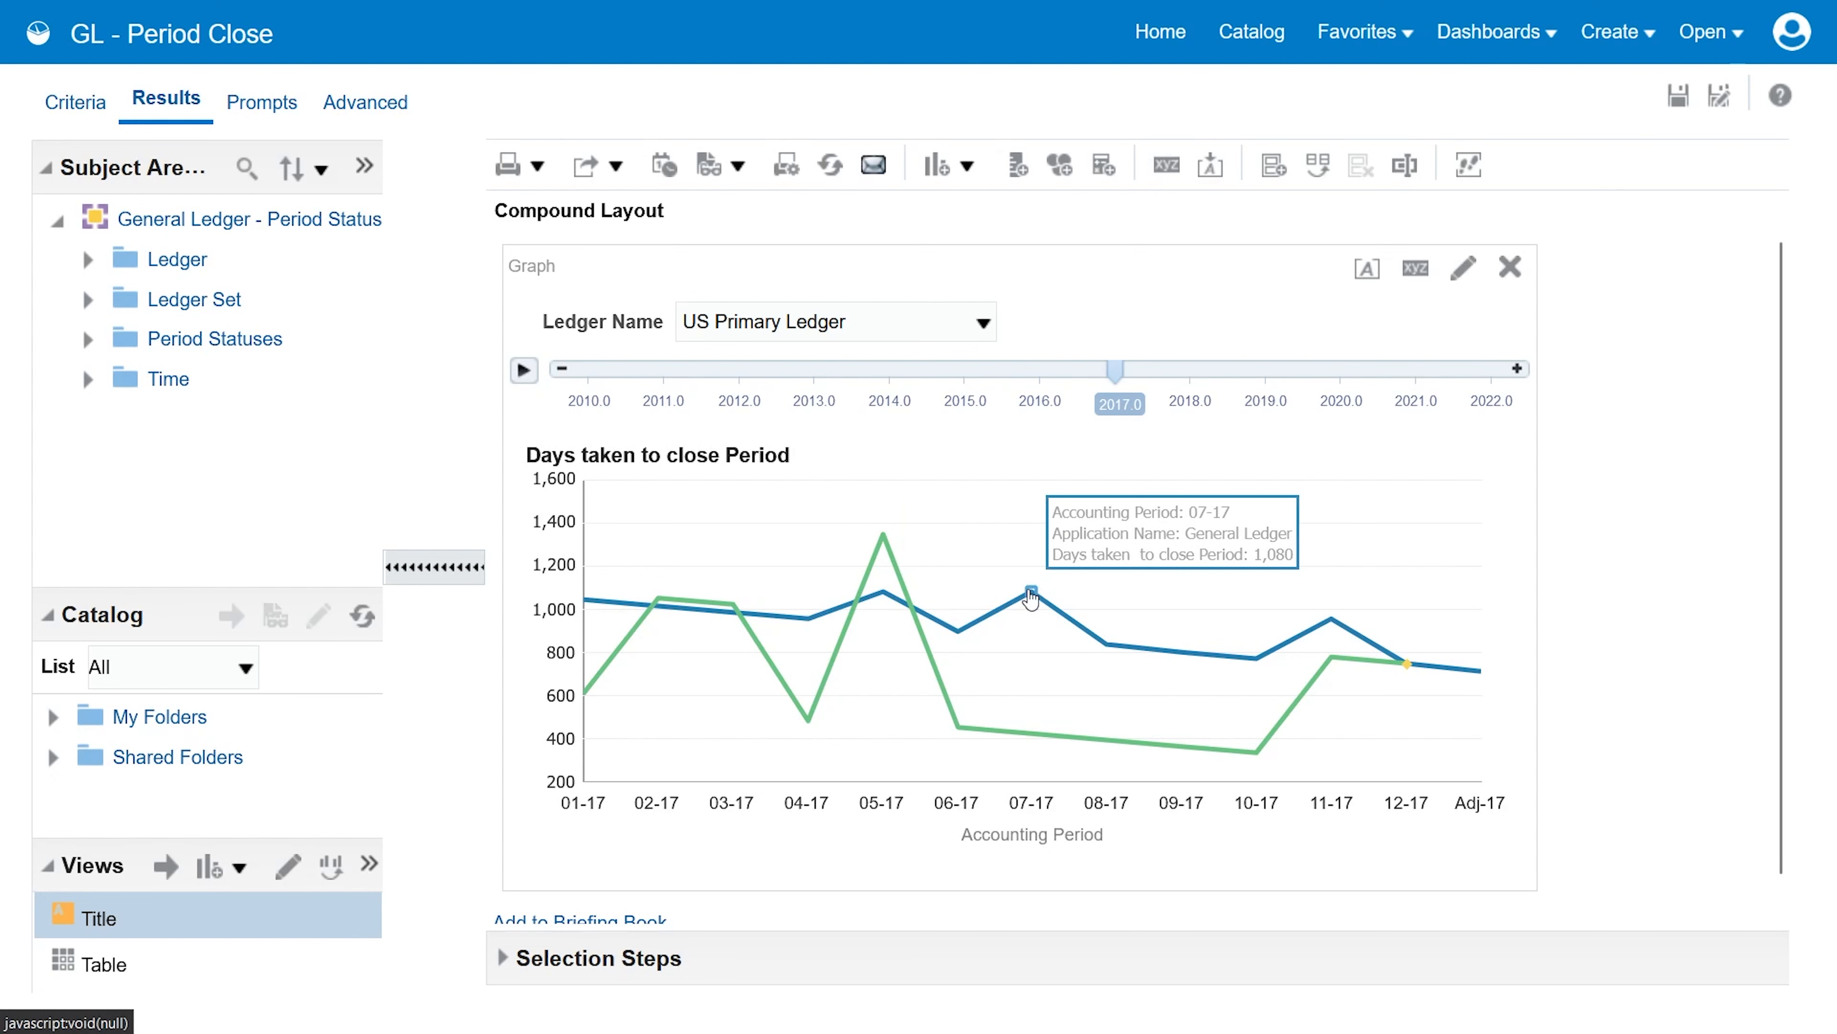